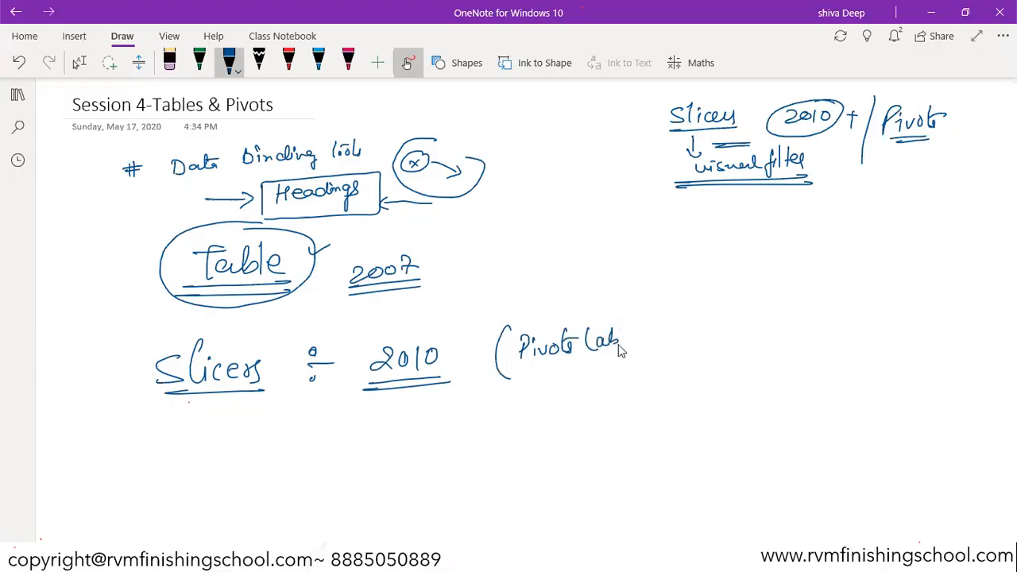
# - Finish the handwritten "(Pivot table)" note with "slicers", and draw a branch below 2010 to "Data tables" and "Pivot data"
pyautogui.moveTo(646, 327); pyautogui.dragTo(745, 316)
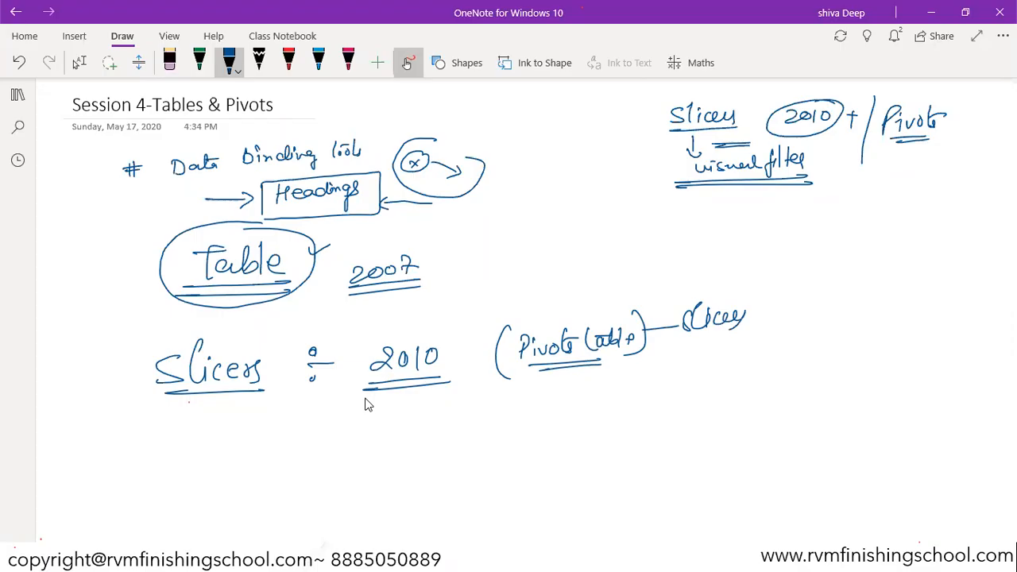
pyautogui.moveTo(341, 448); pyautogui.dragTo(379, 481)
pyautogui.moveTo(414, 434)
pyautogui.mouseDown()
pyautogui.moveTo(461, 432)
pyautogui.moveTo(483, 416)
pyautogui.moveTo(496, 424)
pyautogui.mouseUp()
pyautogui.moveTo(389, 419); pyautogui.dragTo(391, 434)
pyautogui.moveTo(378, 473)
pyautogui.mouseDown()
pyautogui.moveTo(384, 485)
pyautogui.moveTo(371, 489)
pyautogui.mouseUp()
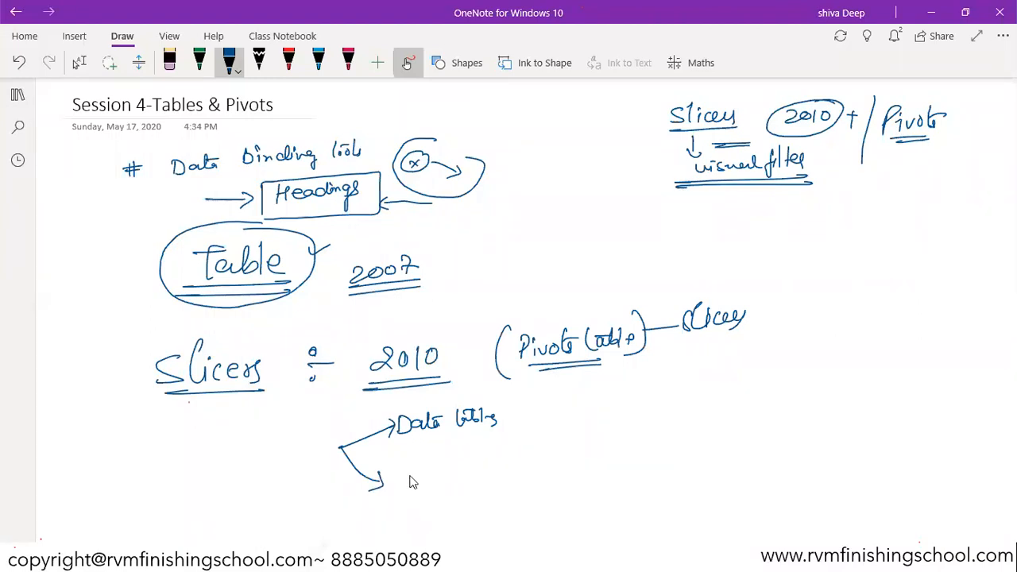
pyautogui.moveTo(412, 479); pyautogui.dragTo(502, 466)
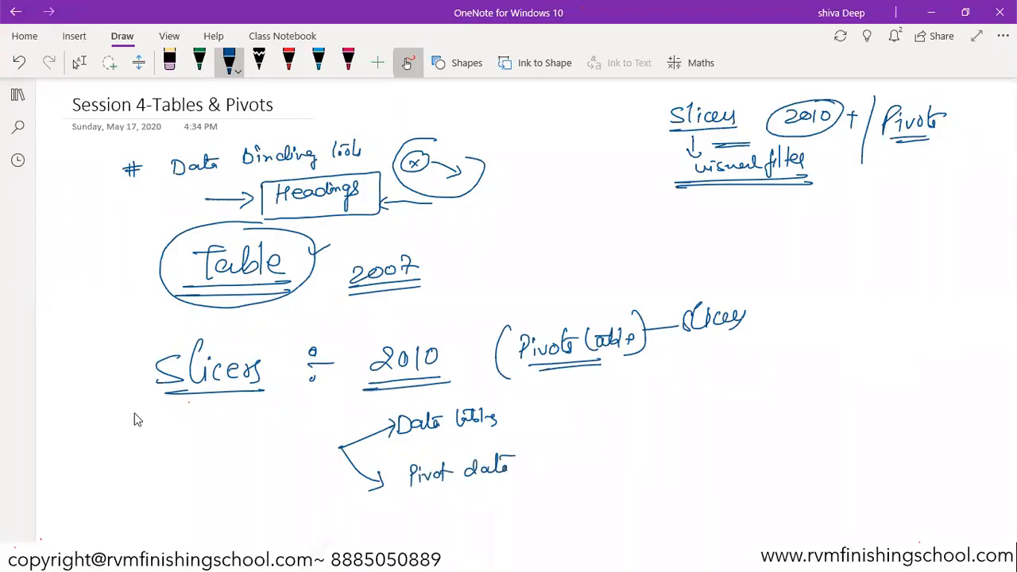
# - Handwrite and underline "1 Data binding" below the Slicers heading, and draw a box around "Data tables"
pyautogui.moveTo(118, 415)
pyautogui.mouseDown()
pyautogui.moveTo(147, 424)
pyautogui.moveTo(220, 413)
pyautogui.moveTo(242, 429)
pyautogui.mouseUp()
pyautogui.moveTo(151, 426); pyautogui.dragTo(238, 424)
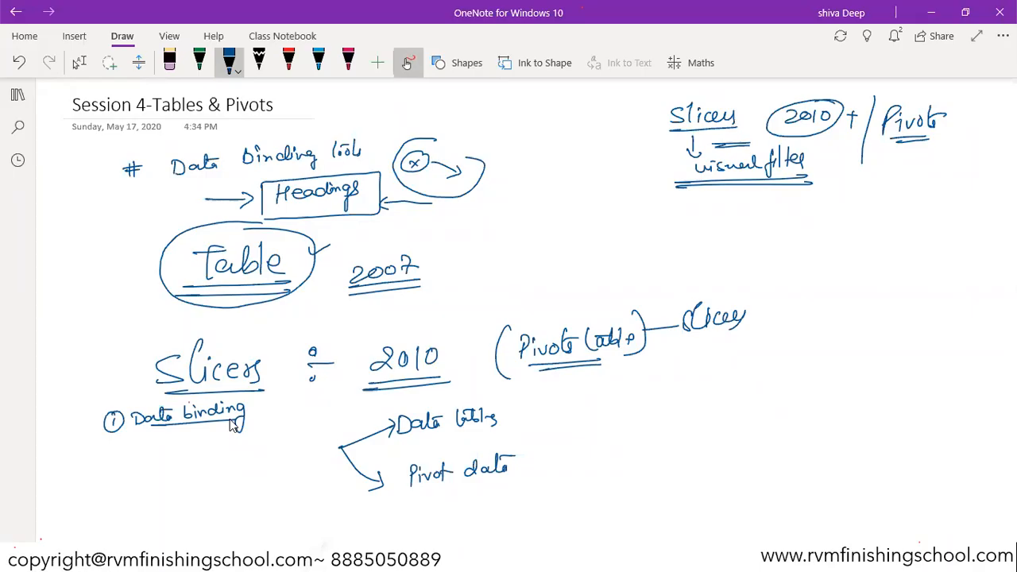
pyautogui.moveTo(389, 403)
pyautogui.mouseDown()
pyautogui.moveTo(393, 433)
pyautogui.moveTo(527, 431)
pyautogui.moveTo(401, 453)
pyautogui.mouseUp()
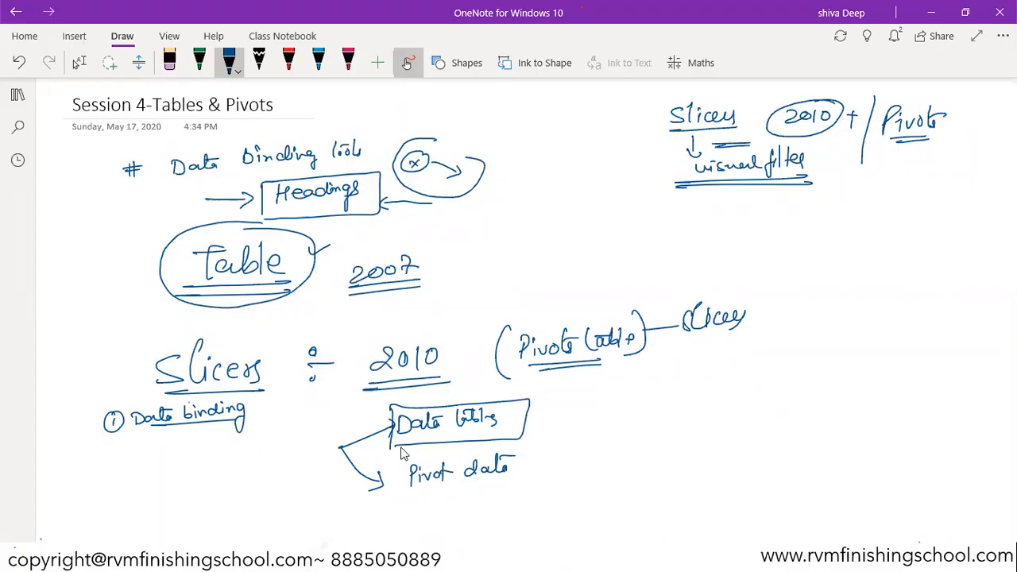
# - Switch to the Book4 workbook in Excel and convert the employee data in columns A:E to a table with headers
pyautogui.hotkey('alt', 'Tab')
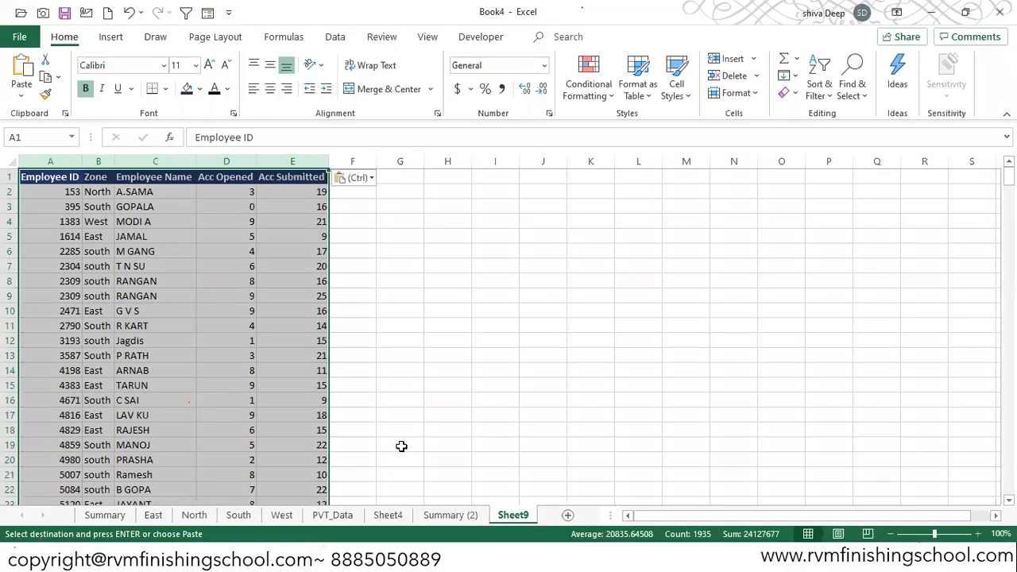
pyautogui.hotkey('ctrl', 't')
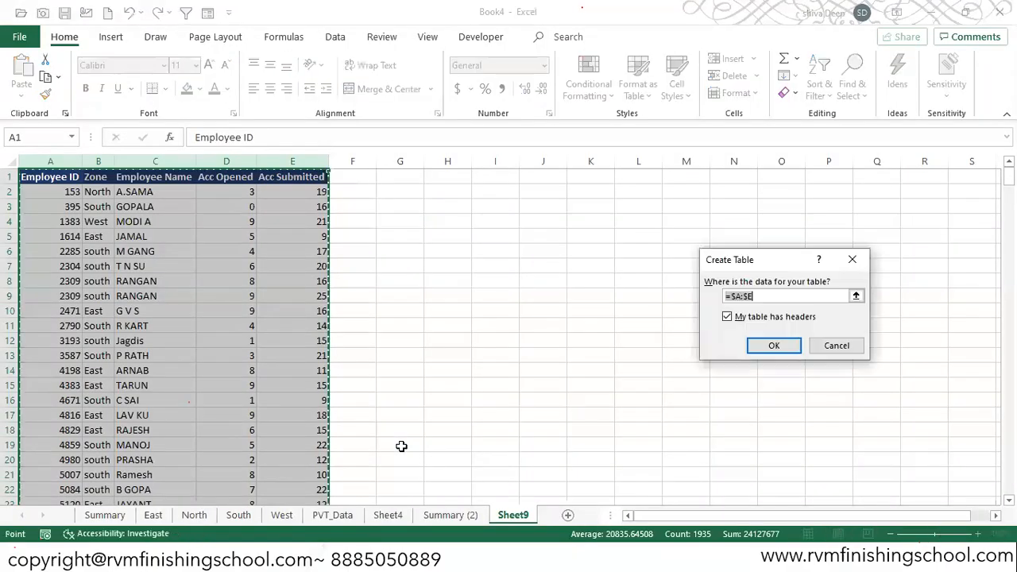
pyautogui.press('Return')
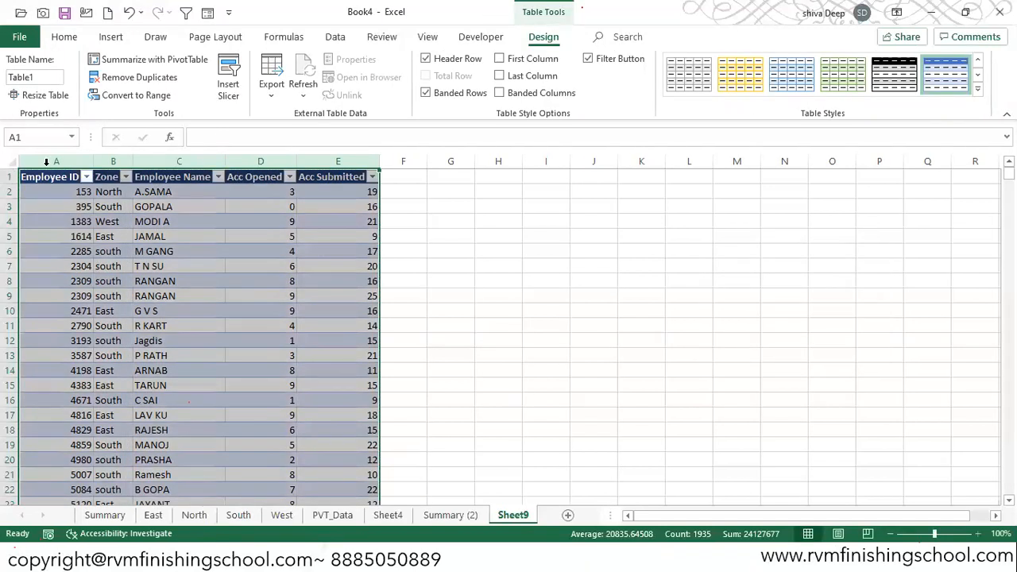
# - Try to insert entire columns at the table's header row, and undo the insertion
pyautogui.click(9, 176)
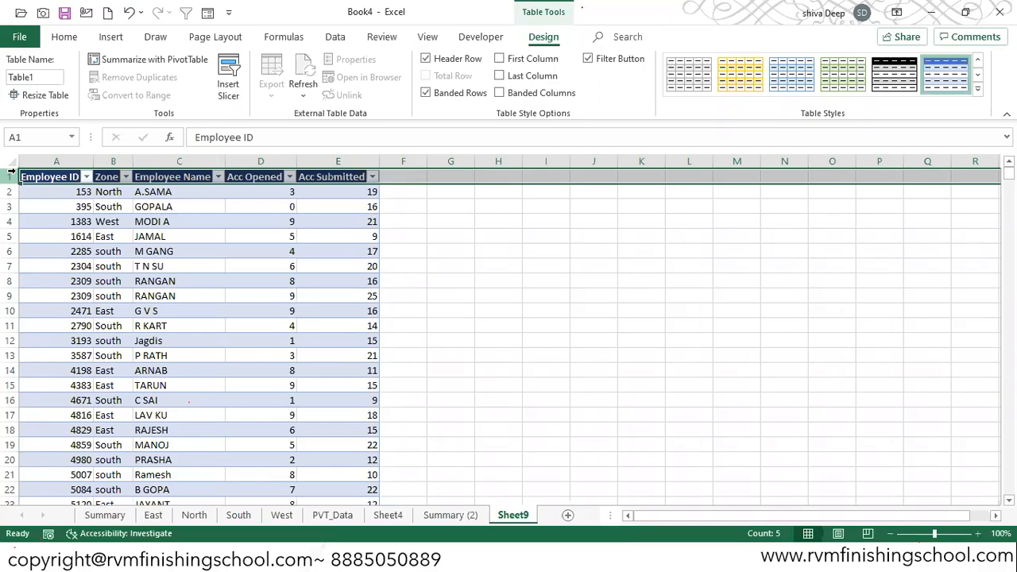
pyautogui.click(10, 175)
pyautogui.hotkey('ctrl', 'shift', '+')
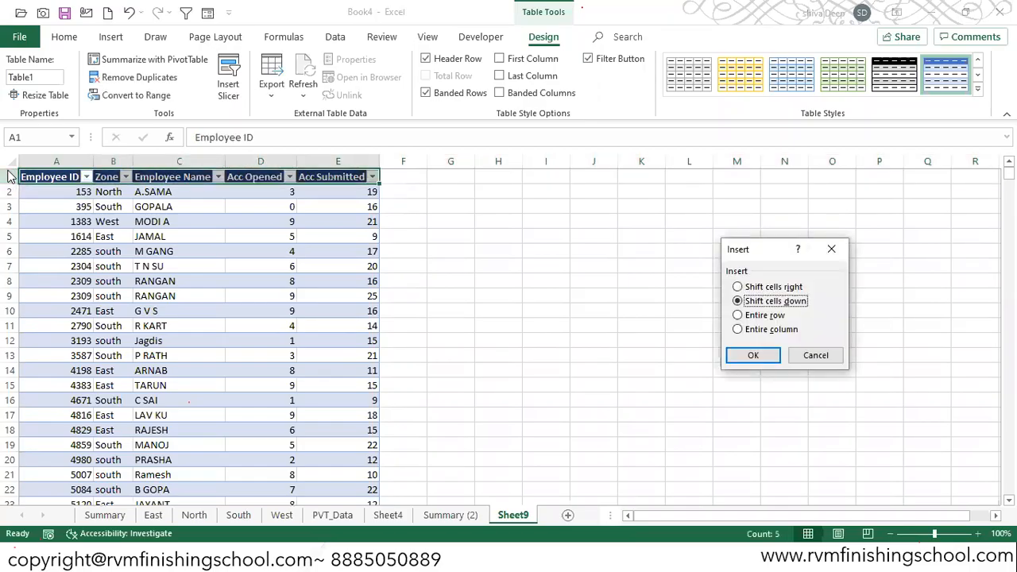
pyautogui.press('Down')
pyautogui.press('Down')
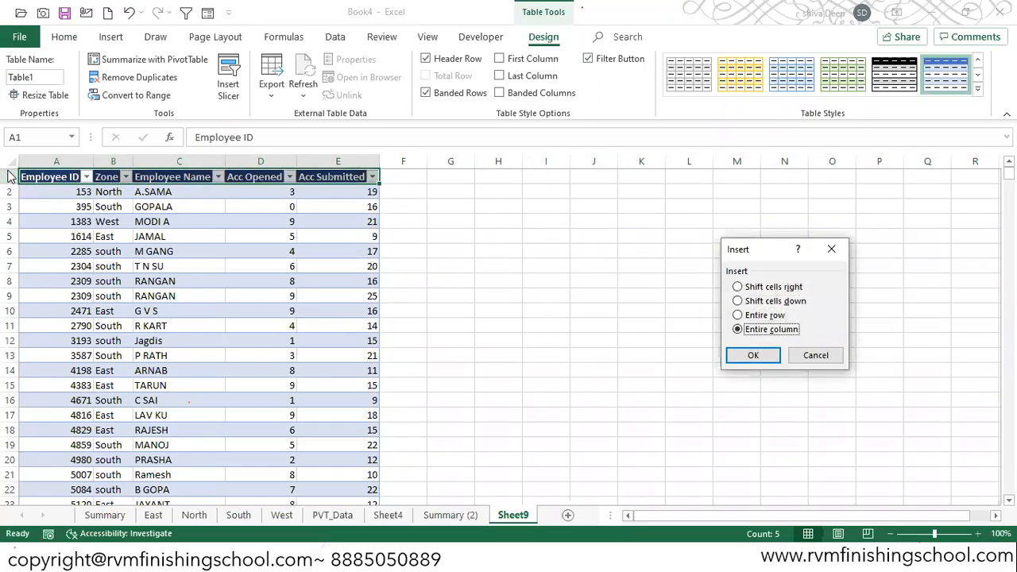
pyautogui.press('Return')
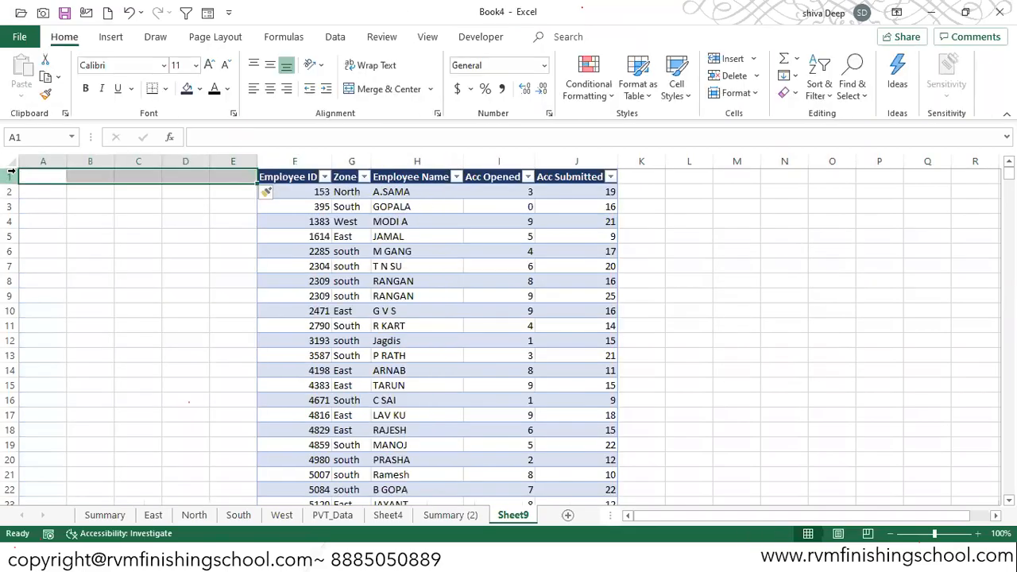
pyautogui.hotkey('ctrl', 'z')
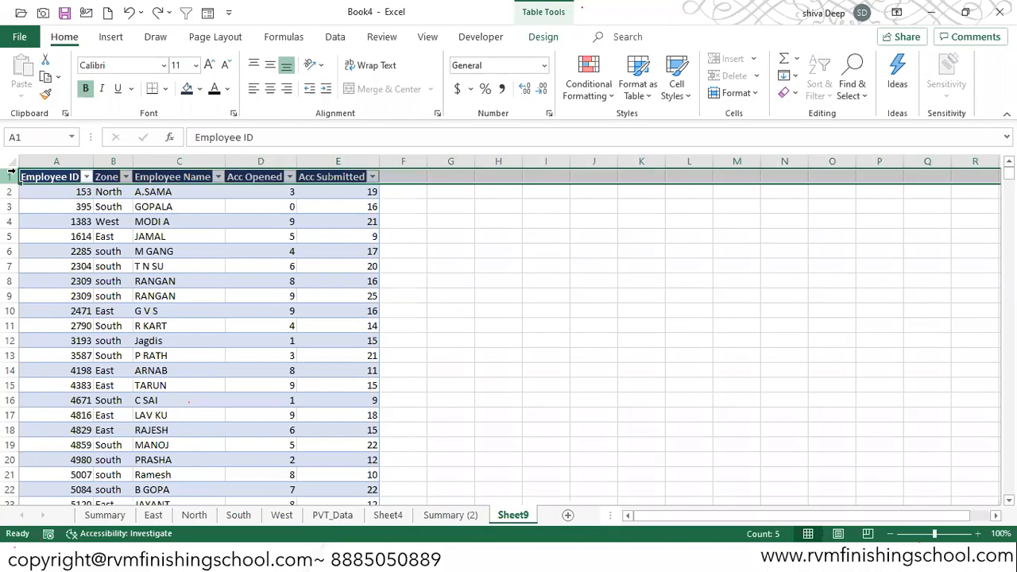
pyautogui.click(453, 249)
pyautogui.click(11, 176)
pyautogui.write('+')
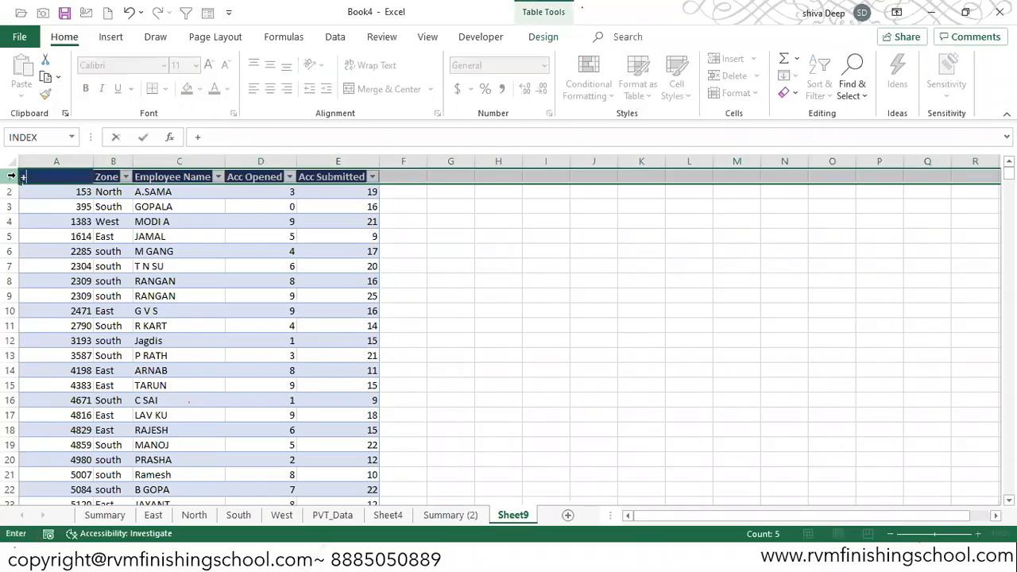
pyautogui.press('Escape')
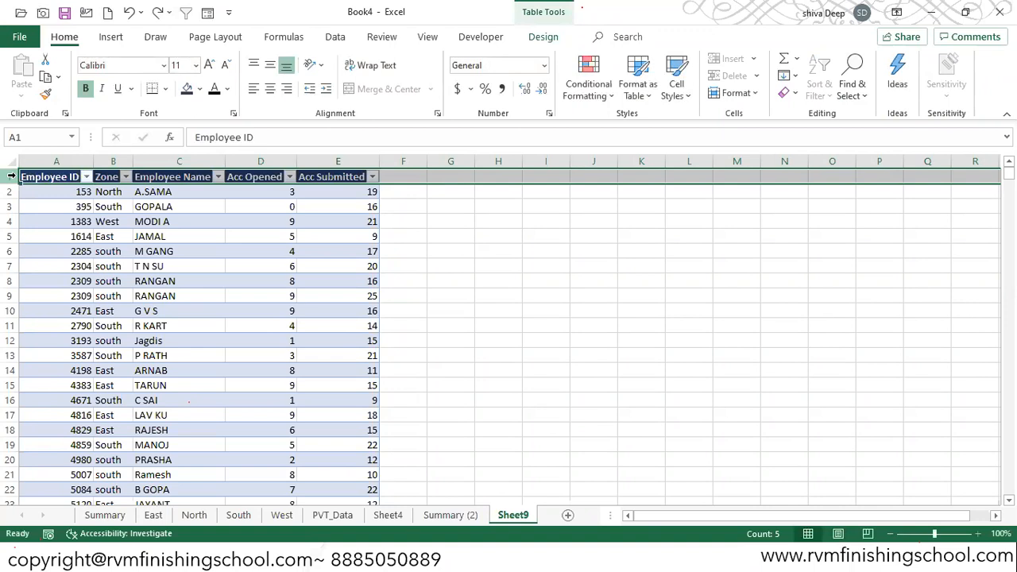
pyautogui.hotkey('ctrl', 'Home')
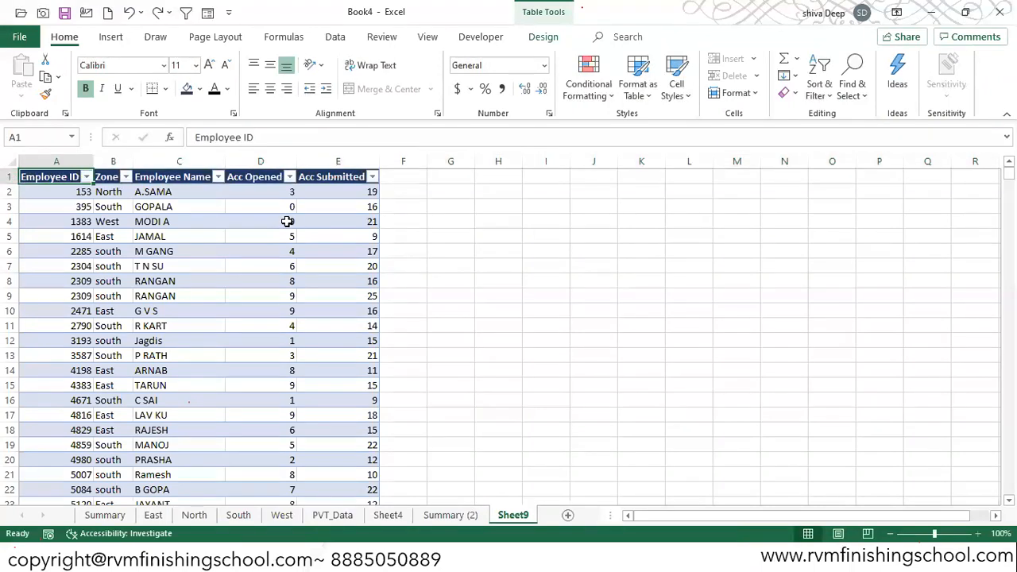
# - Undo the table conversion and insert seven blank rows above the employee data's header row
pyautogui.hotkey('ctrl', 'z')
pyautogui.hotkey('ctrl', 'Home')
pyautogui.hotkey('shift', 'space')
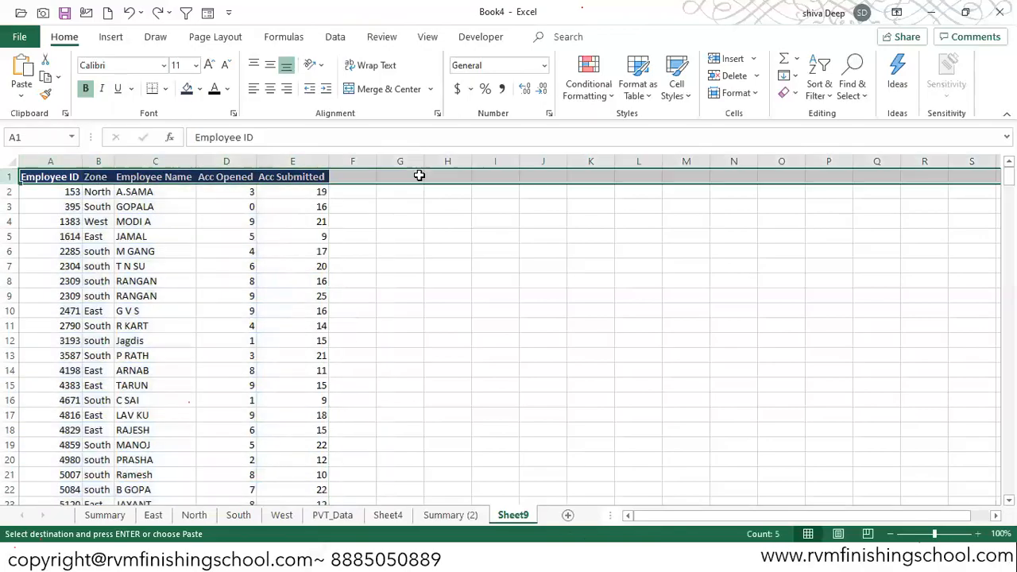
pyautogui.hotkey('ctrl', 'shift', '+')
pyautogui.hotkey('ctrl', 'shift', '+')
pyautogui.hotkey('ctrl', 'shift', '+')
pyautogui.hotkey('ctrl', 'shift', '+')
pyautogui.hotkey('ctrl', 'shift', '+')
pyautogui.hotkey('ctrl', 'shift', '+')
pyautogui.hotkey('ctrl', 'shift', '+')
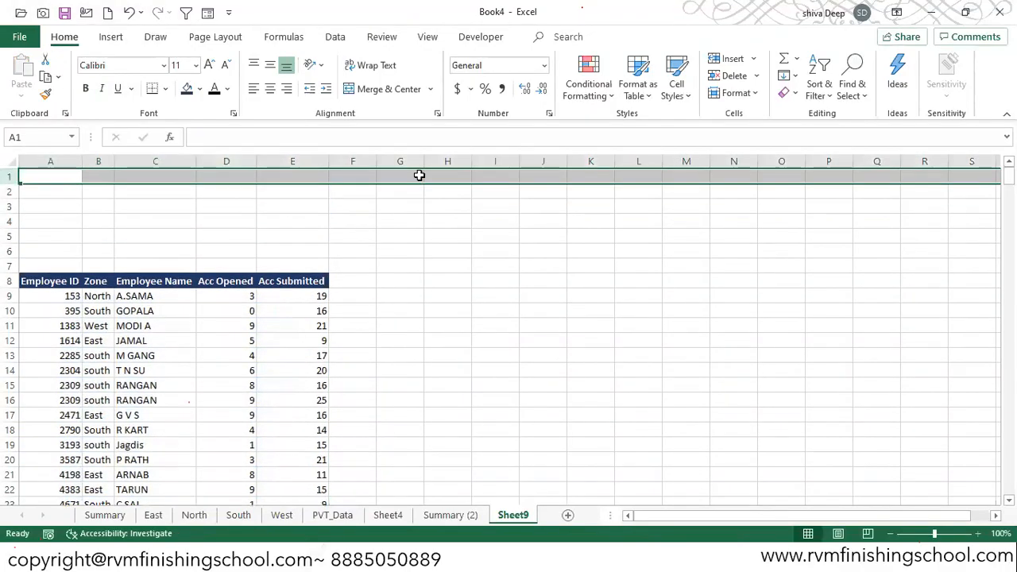
# - Insert one blank column before the Employee ID column
pyautogui.press('Down')
pyautogui.press('Down')
pyautogui.press('Down')
pyautogui.press('Down')
pyautogui.press('Down')
pyautogui.press('Down')
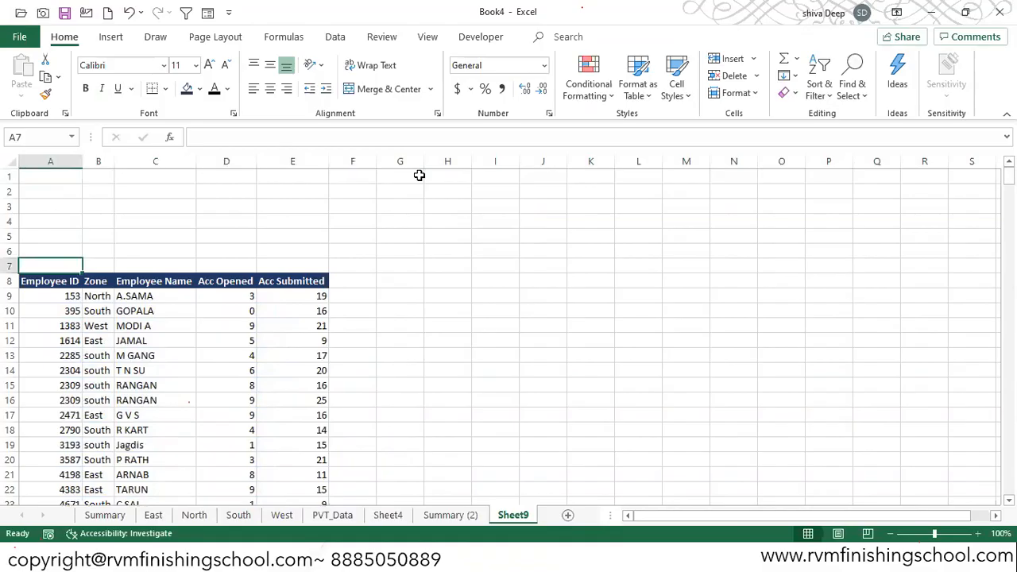
pyautogui.hotkey('ctrl', 'space')
pyautogui.hotkey('ctrl', 'shift', '+')
pyautogui.press('Down')
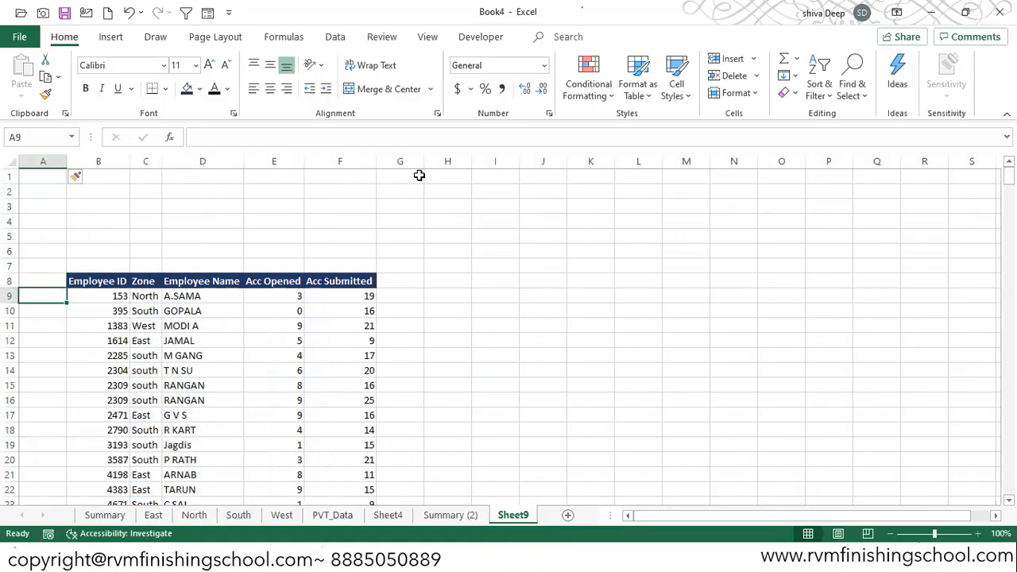
# - Convert the employee data range B8:F394 to a table with headers
pyautogui.press('Right')
pyautogui.hotkey('ctrl', 'shift', 'Right')
pyautogui.hotkey('ctrl', 'shift', 'Down')
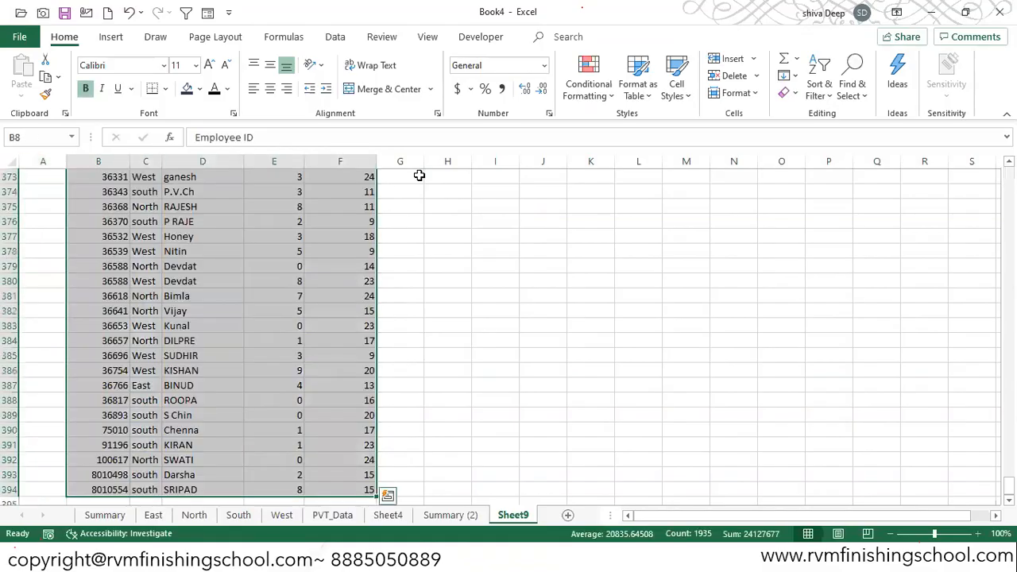
pyautogui.hotkey('ctrl', 't')
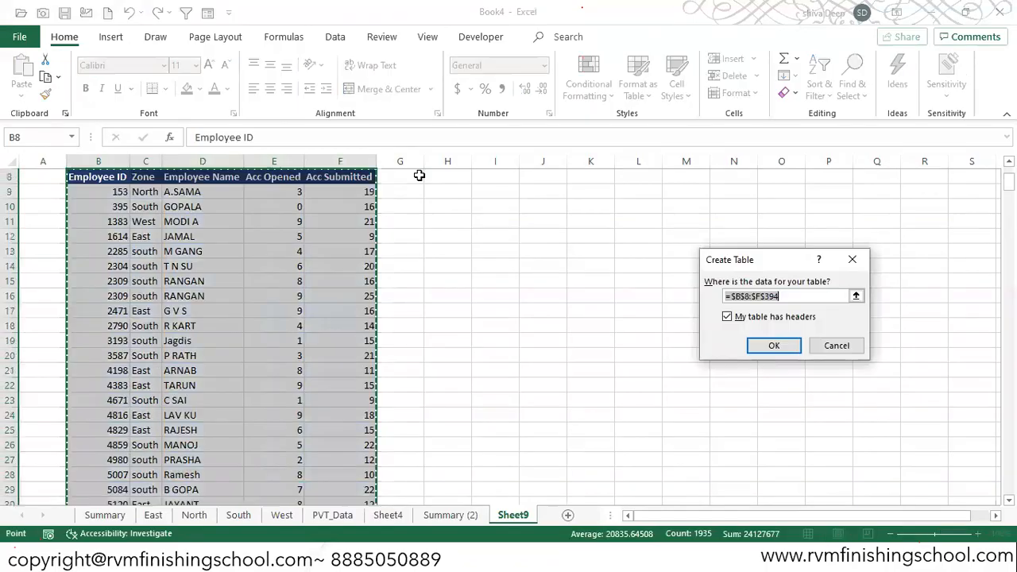
pyautogui.click(774, 347)
pyautogui.scroll(3, 212, 249)
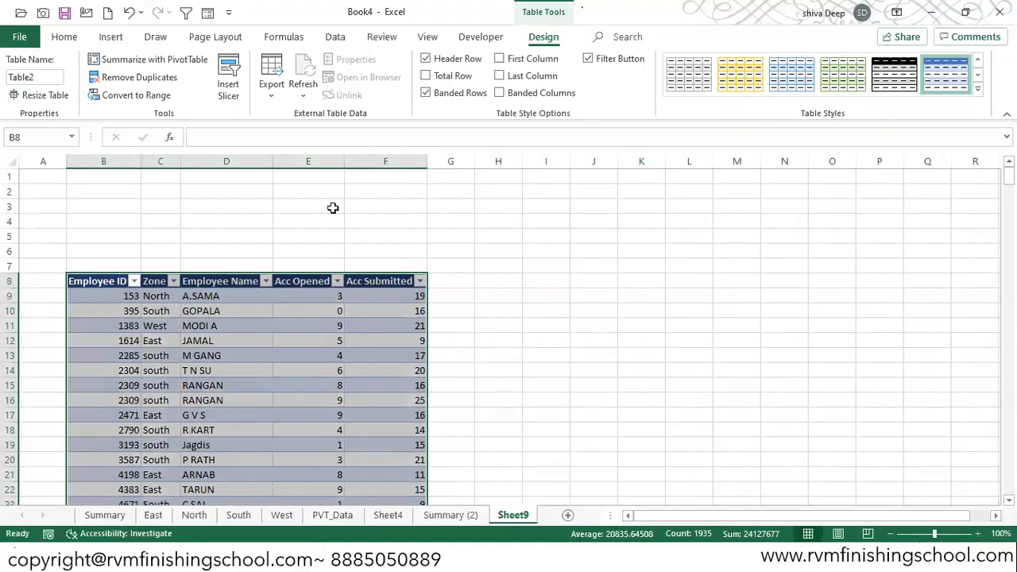
# - Try to insert a slicer on the PVT_Data sheet
pyautogui.click(111, 37)
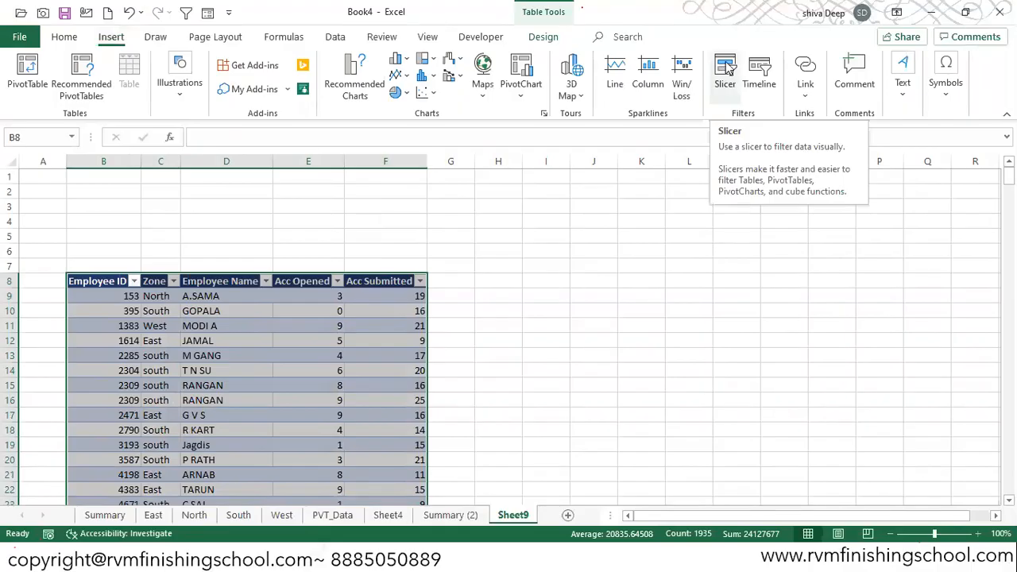
pyautogui.click(334, 514)
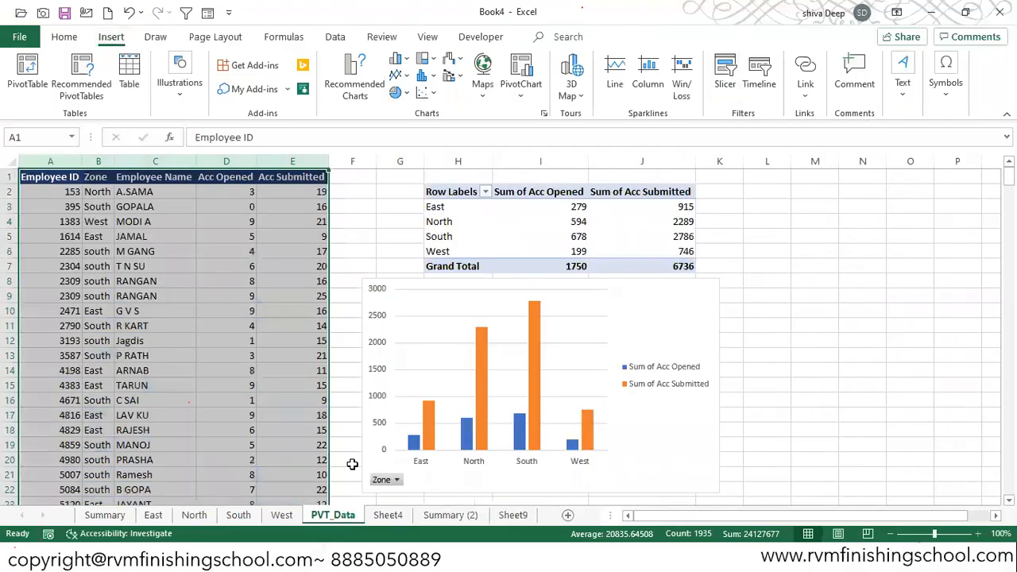
pyautogui.click(731, 79)
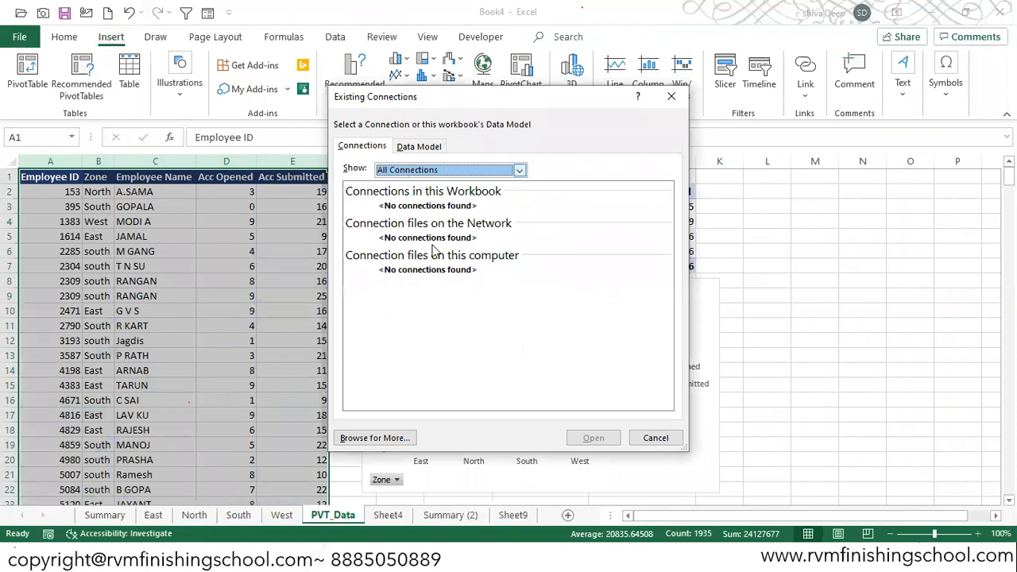
pyautogui.click(671, 96)
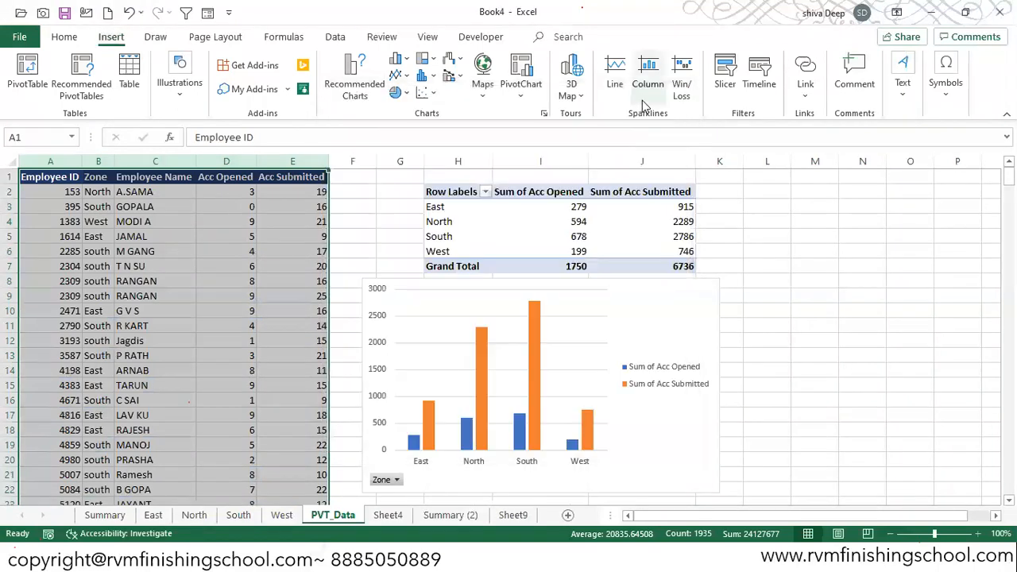
pyautogui.hotkey('alt', 'Tab')
pyautogui.hotkey('alt', 'Tab')
pyautogui.hotkey('alt', 'Tab')
pyautogui.hotkey('alt', 'Tab')
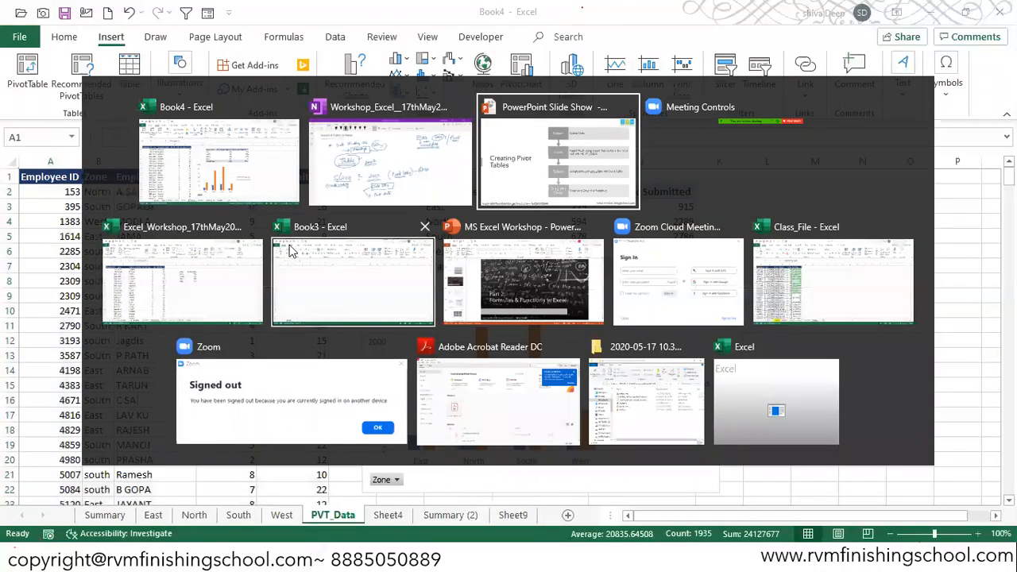
pyautogui.click(224, 272)
pyautogui.hotkey('alt', 'Tab')
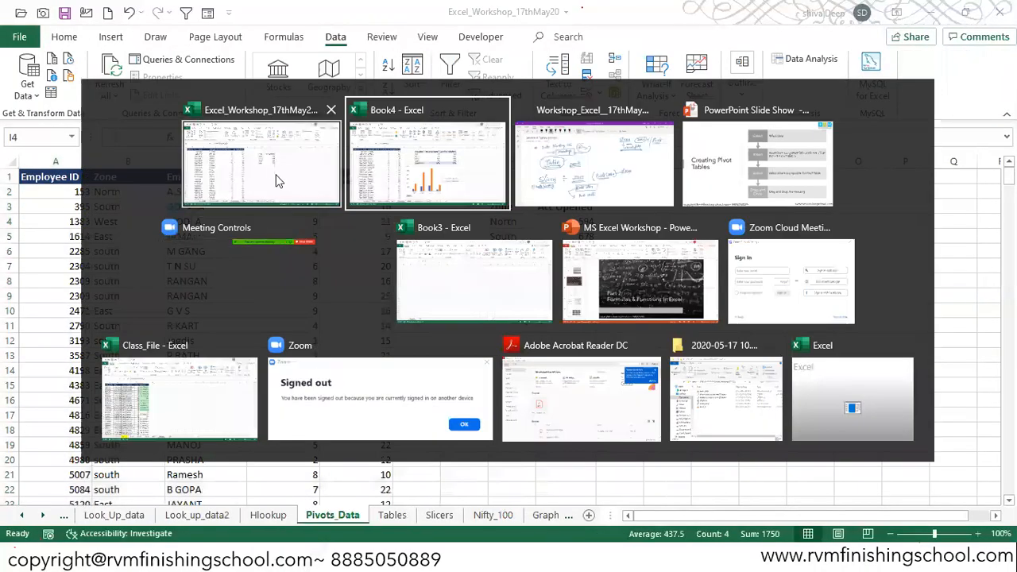
pyautogui.click(371, 161)
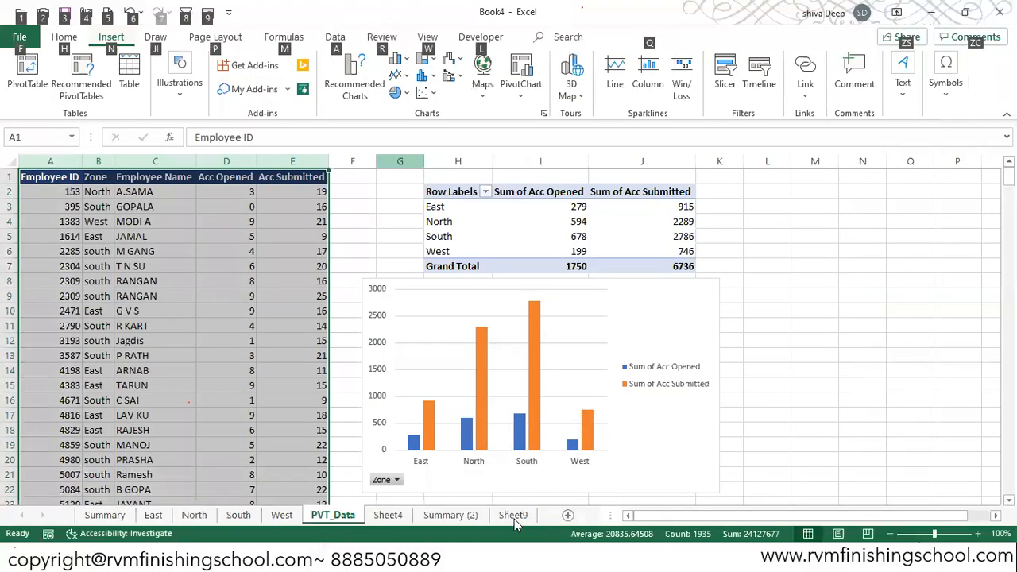
# - Insert a slicer for the Zone field of the employee table on Sheet9
pyautogui.click(513, 515)
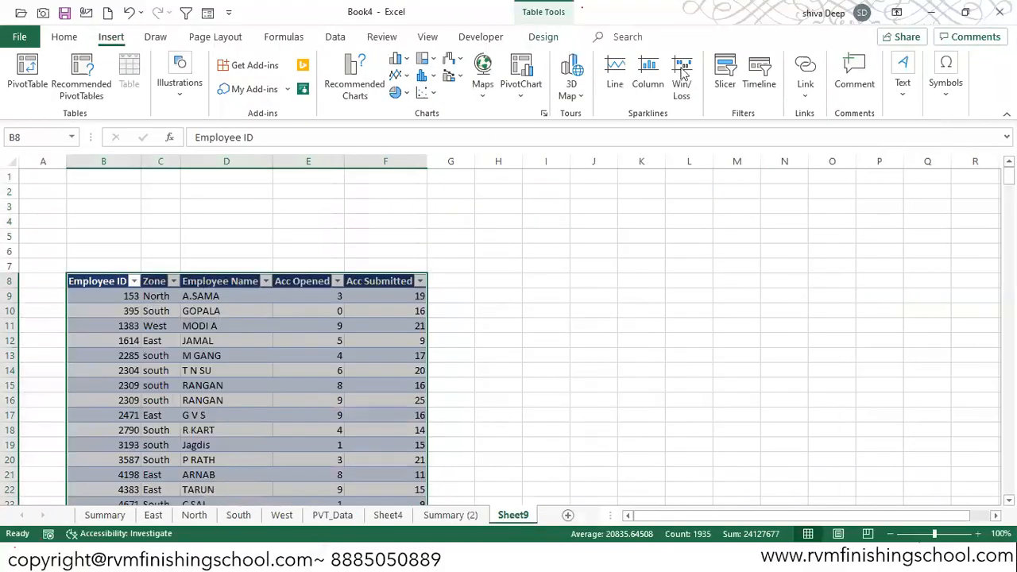
pyautogui.click(726, 72)
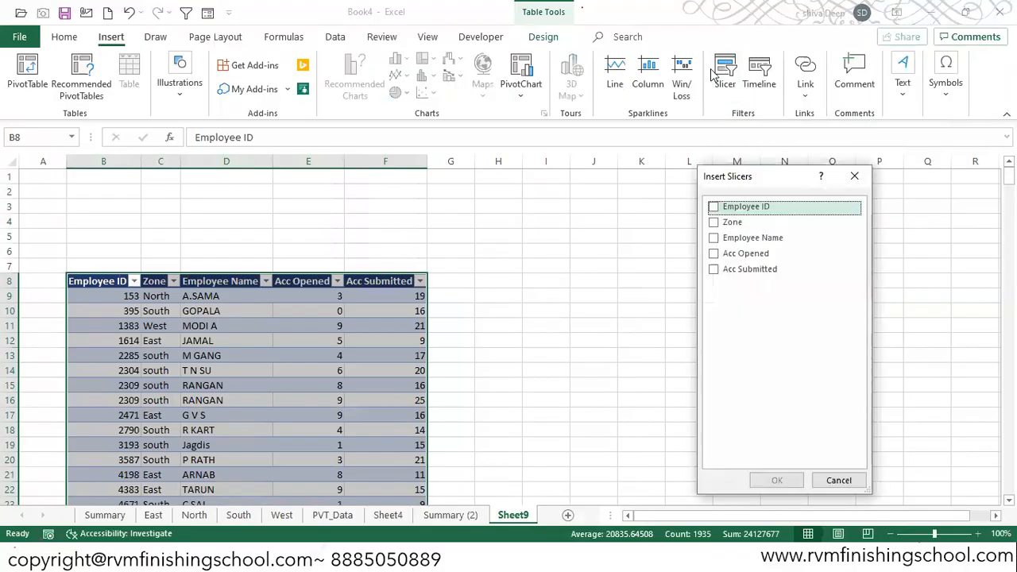
pyautogui.moveTo(739, 182); pyautogui.dragTo(577, 212)
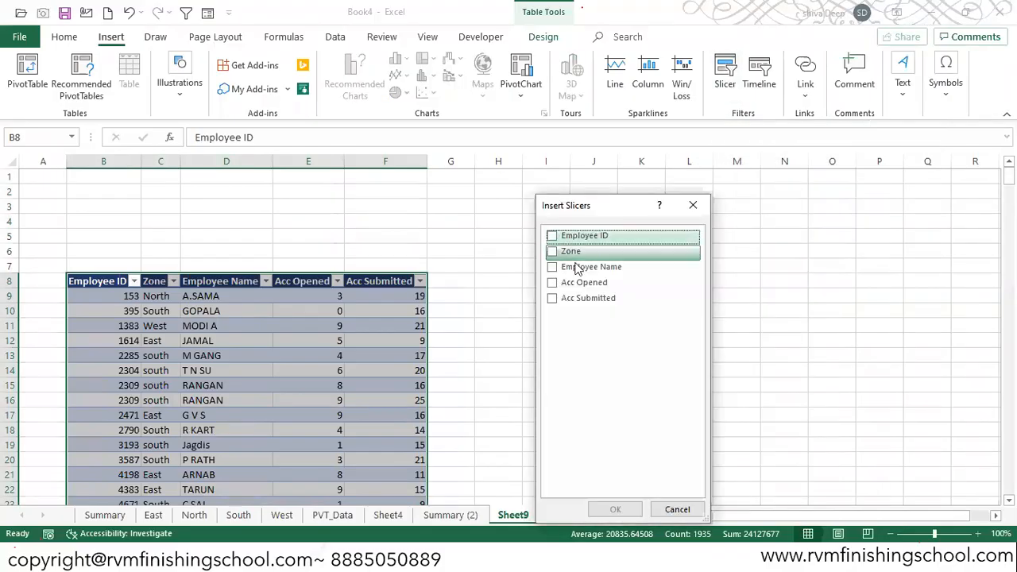
pyautogui.click(553, 252)
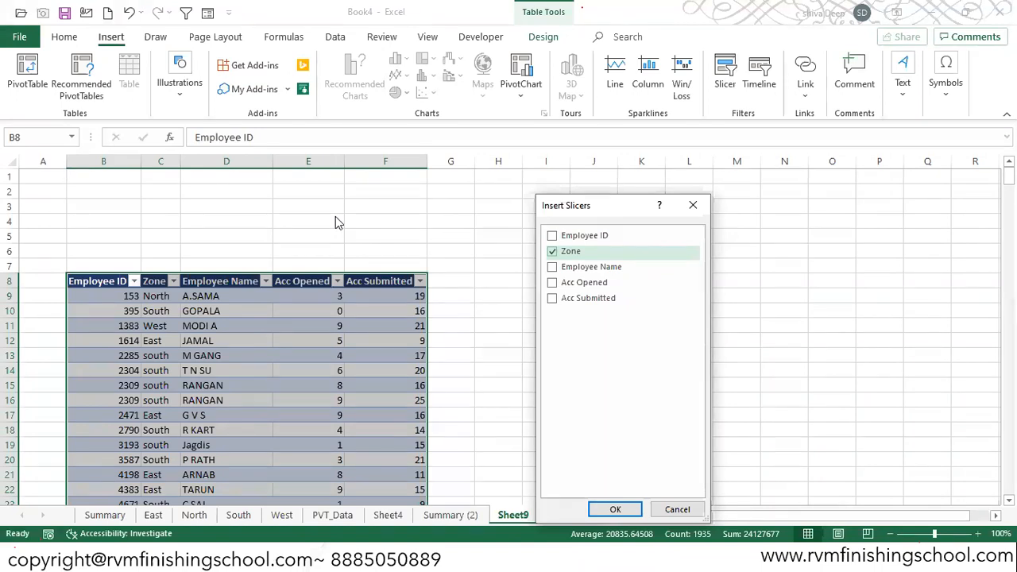
pyautogui.click(615, 509)
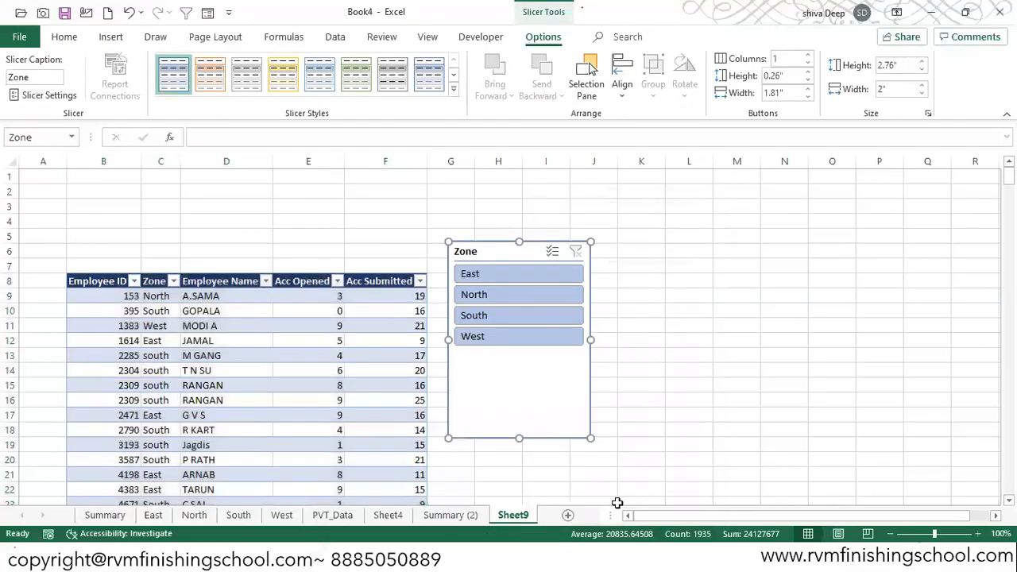
# - Move the Zone slicer up over the top rows of the table and hide the sheet's gridlines
pyautogui.moveTo(493, 240); pyautogui.dragTo(219, 177)
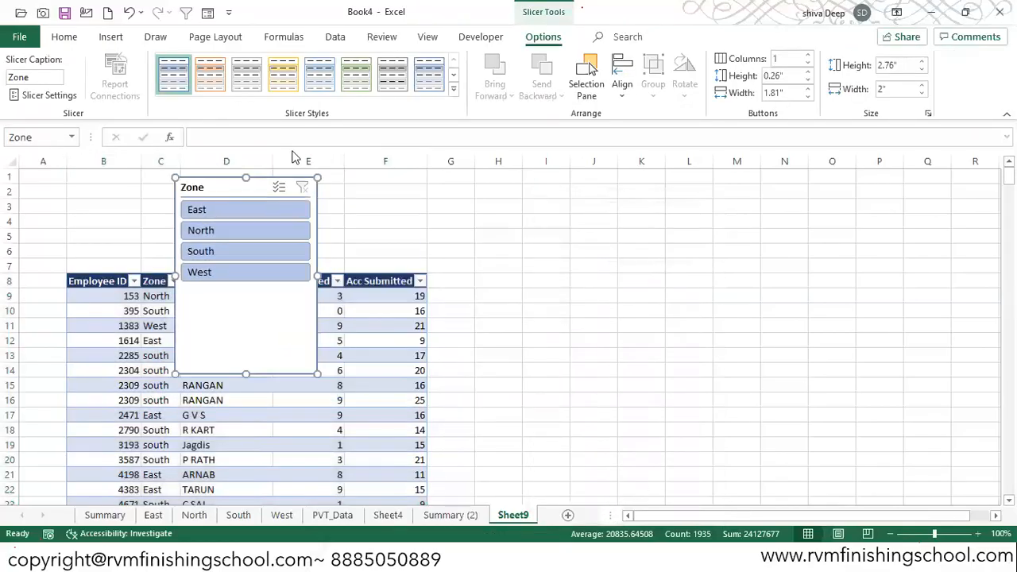
pyautogui.click(427, 37)
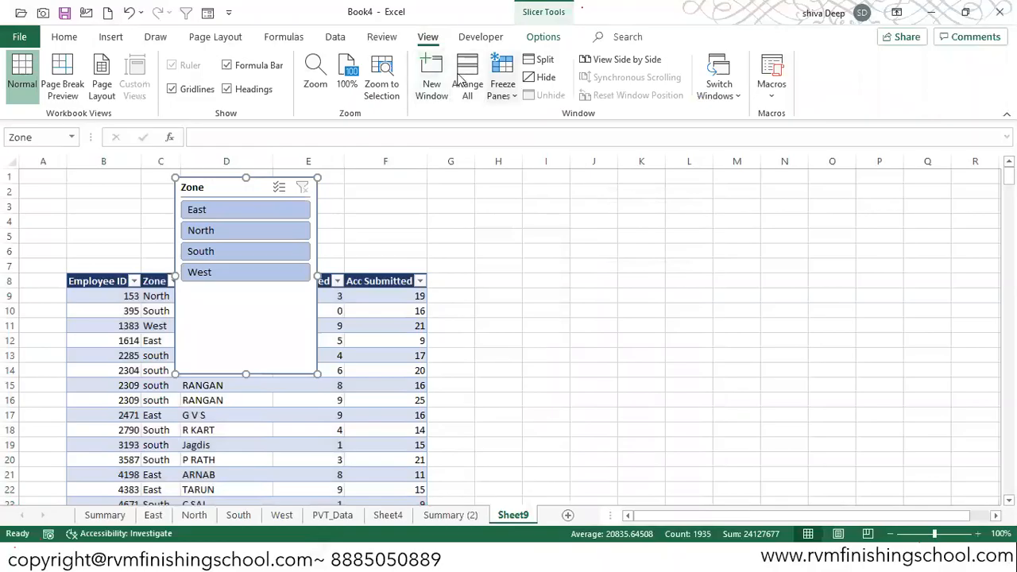
pyautogui.click(171, 88)
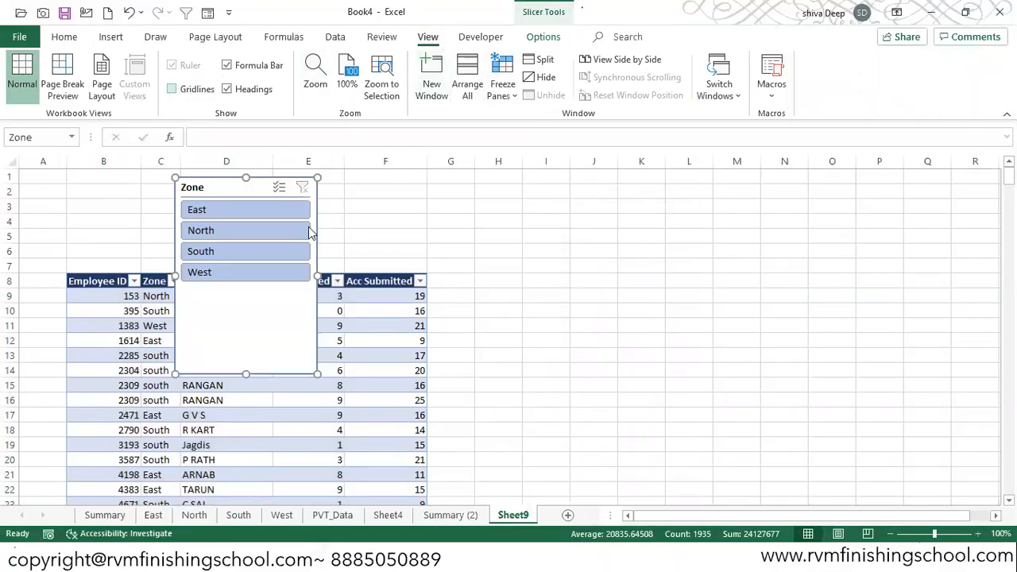
# - Shrink the Zone slicer to about 1.47" high and place it above the table's header row
pyautogui.moveTo(245, 374); pyautogui.dragTo(256, 279)
pyautogui.moveTo(229, 191); pyautogui.dragTo(196, 184)
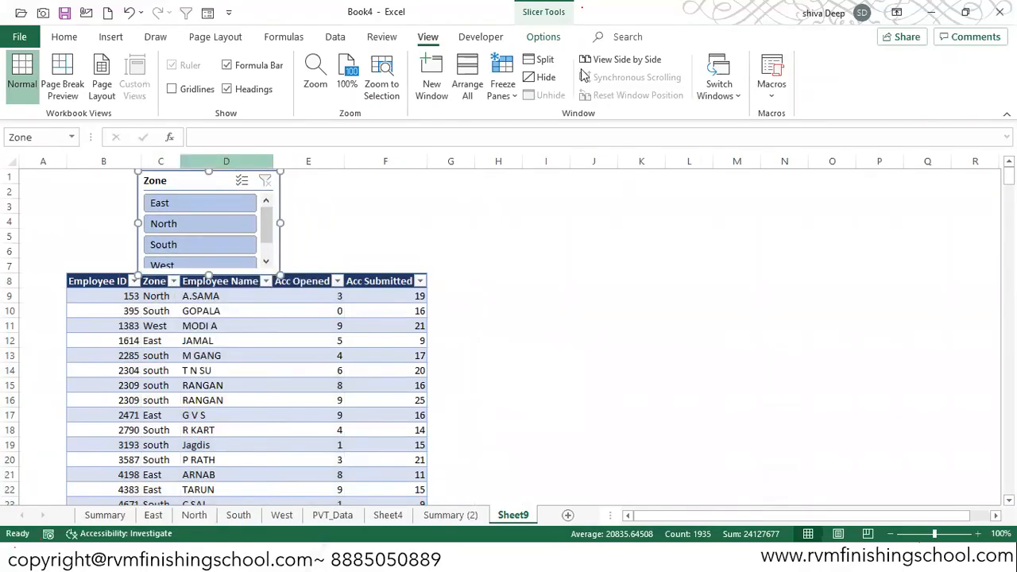
pyautogui.click(543, 37)
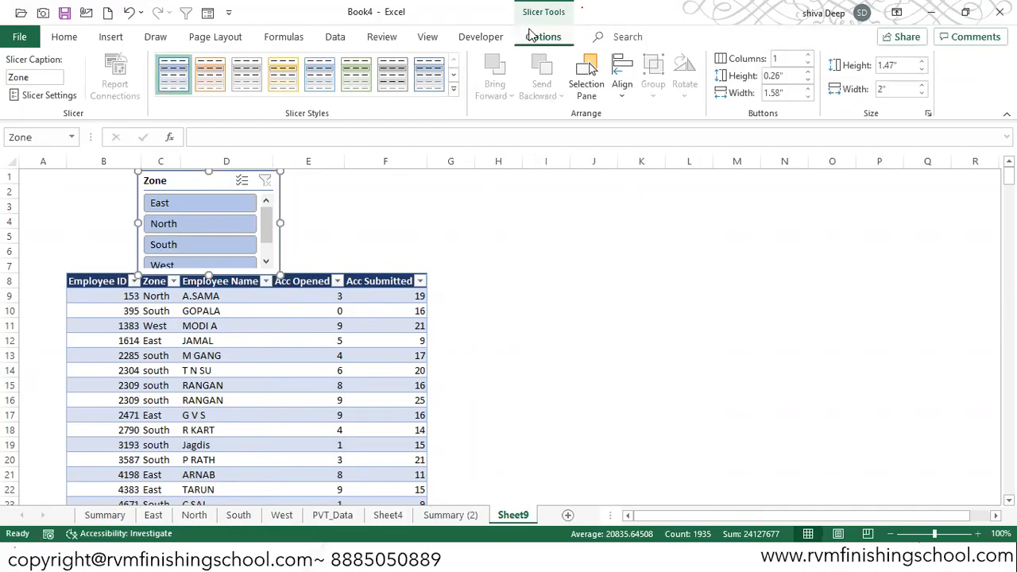
pyautogui.click(486, 221)
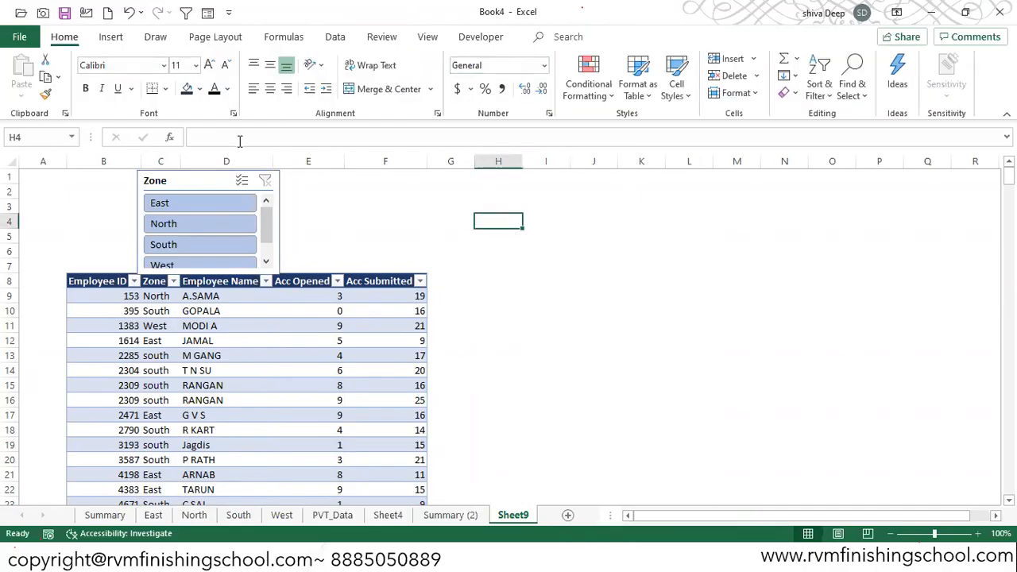
# - Arrange the Zone slicer's buttons in 3 columns and widen the slicer to about 3.33"
pyautogui.click(180, 182)
pyautogui.click(542, 37)
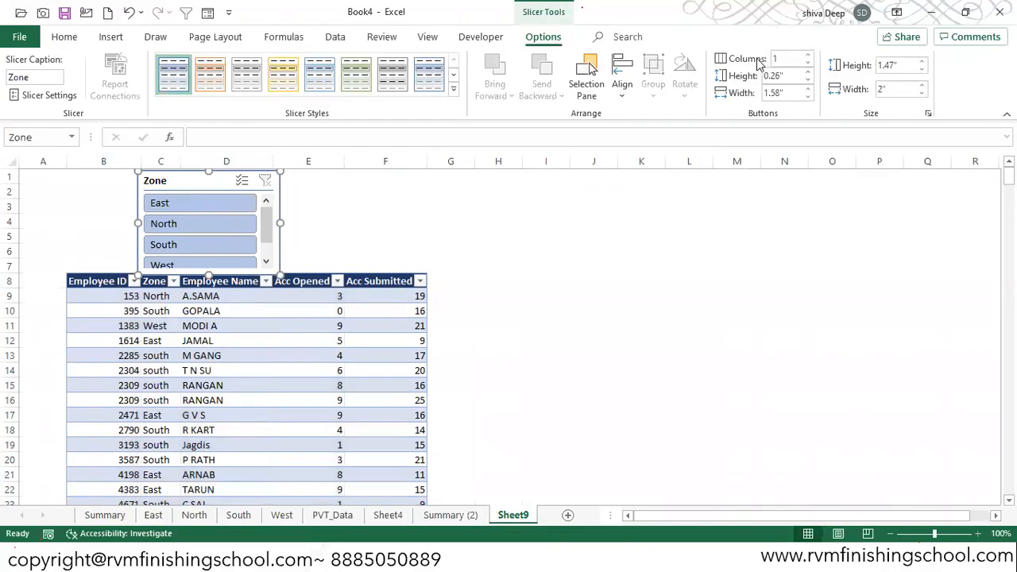
pyautogui.click(808, 56)
pyautogui.click(808, 57)
pyautogui.moveTo(280, 222); pyautogui.dragTo(374, 223)
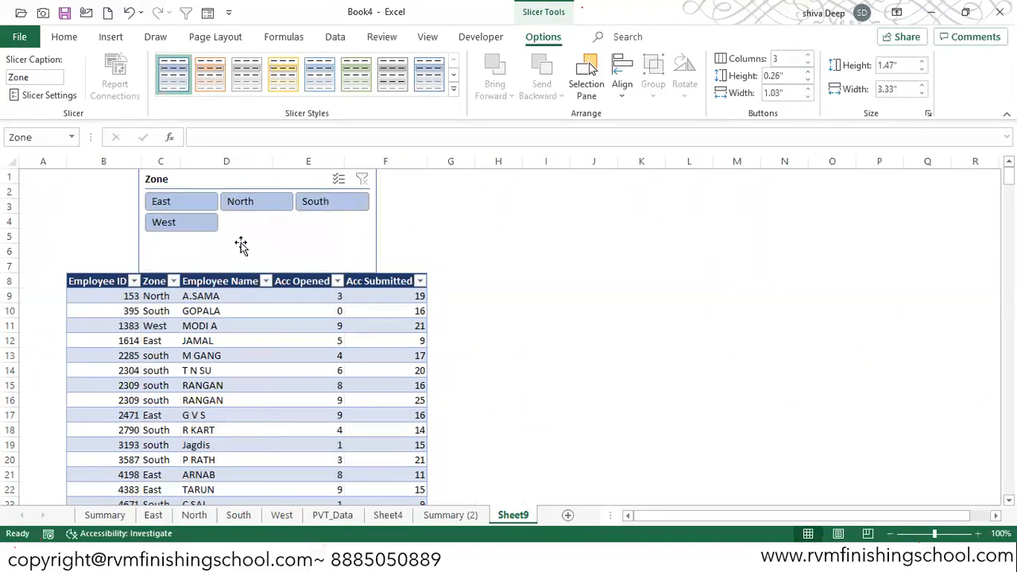
# - Resize the Zone slicer to about 1.09" high and 5.04" wide so it spans table columns B to F
pyautogui.moveTo(257, 271); pyautogui.dragTo(256, 246)
pyautogui.moveTo(136, 206); pyautogui.dragTo(66, 206)
pyautogui.moveTo(378, 203); pyautogui.dragTo(424, 212)
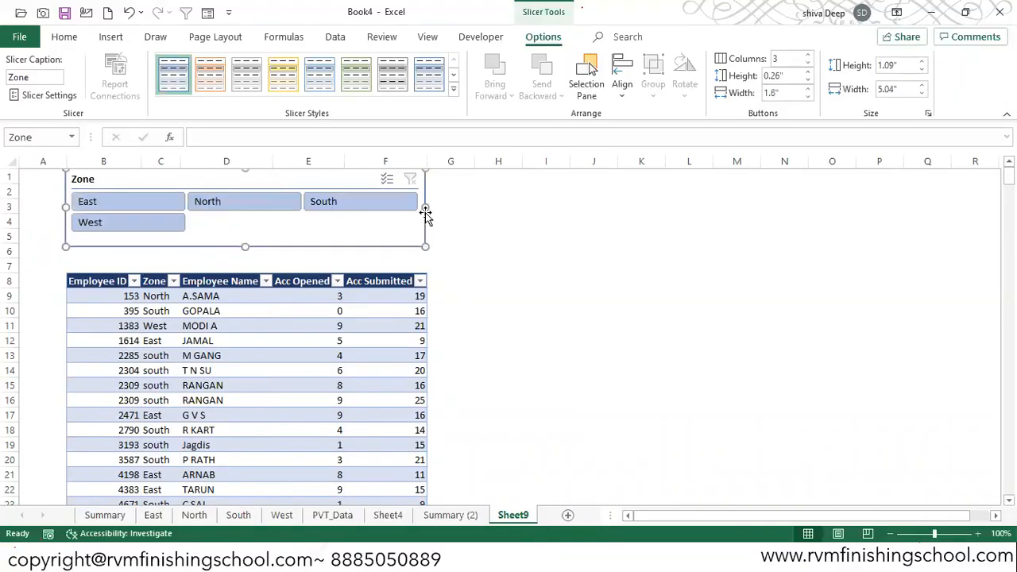
# - Set the Zone slicer to 4 columns, reduce its height to about 0.85" and place it just above the table header
pyautogui.click(807, 55)
pyautogui.moveTo(261, 175); pyautogui.dragTo(246, 204)
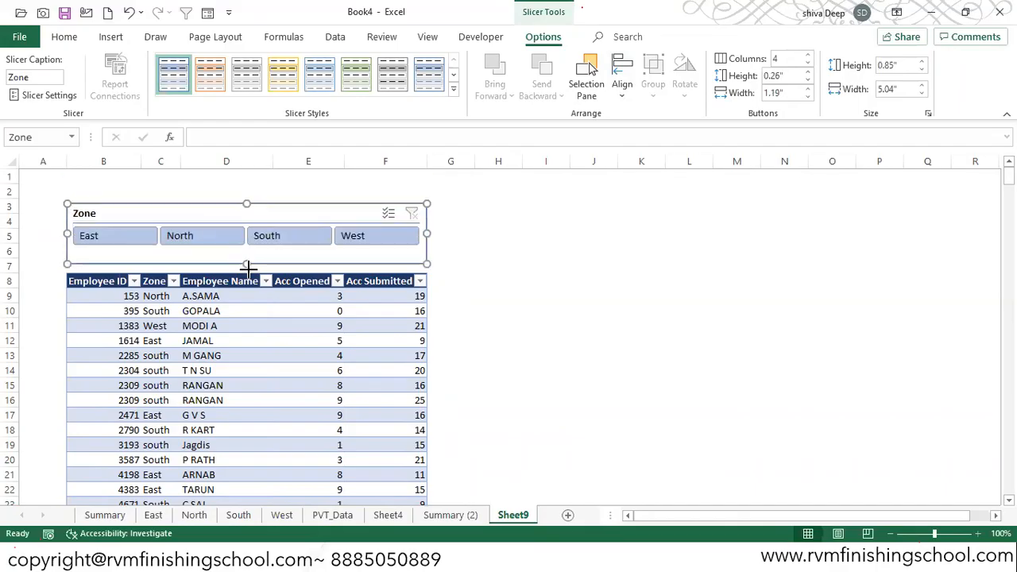
pyautogui.click(513, 254)
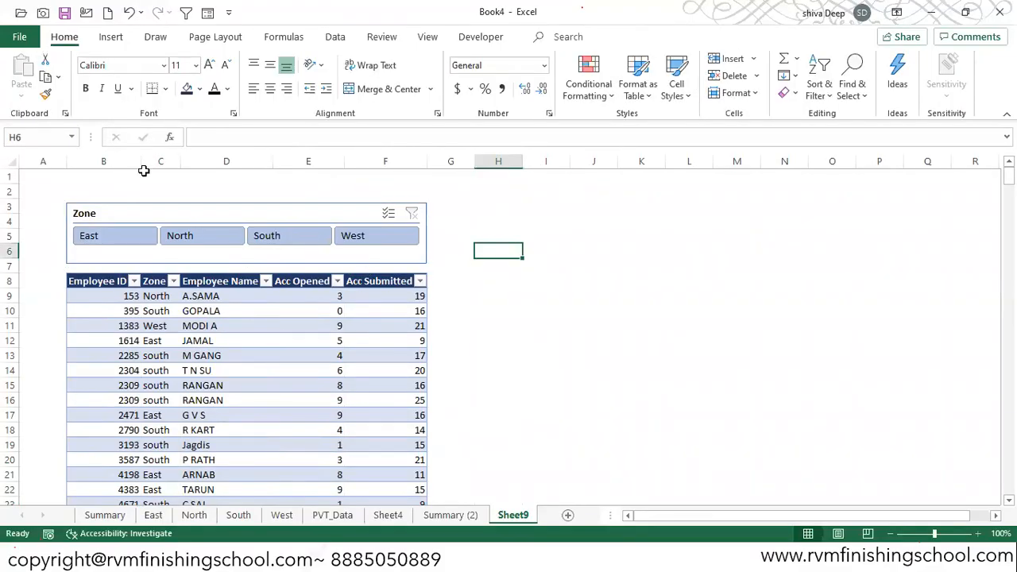
# - Filter the table with the slicer by East, North, South, South plus East, and West, and clear the filter
pyautogui.click(121, 235)
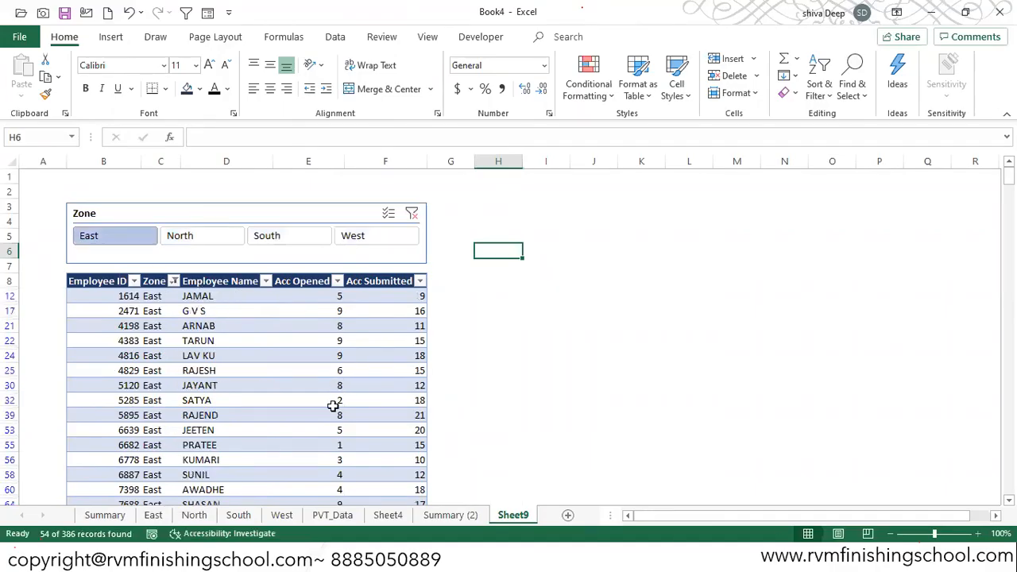
pyautogui.click(223, 246)
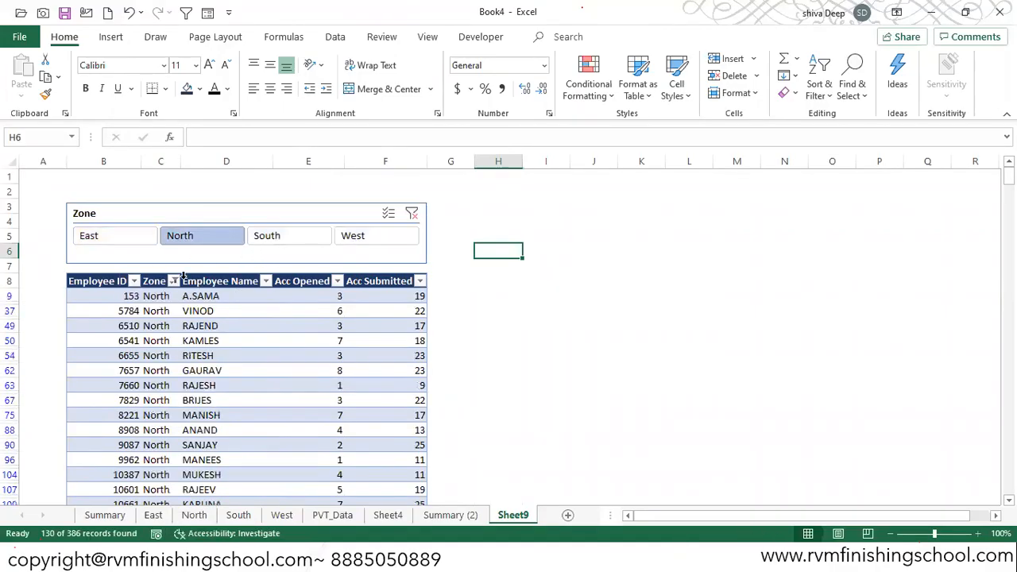
pyautogui.click(296, 242)
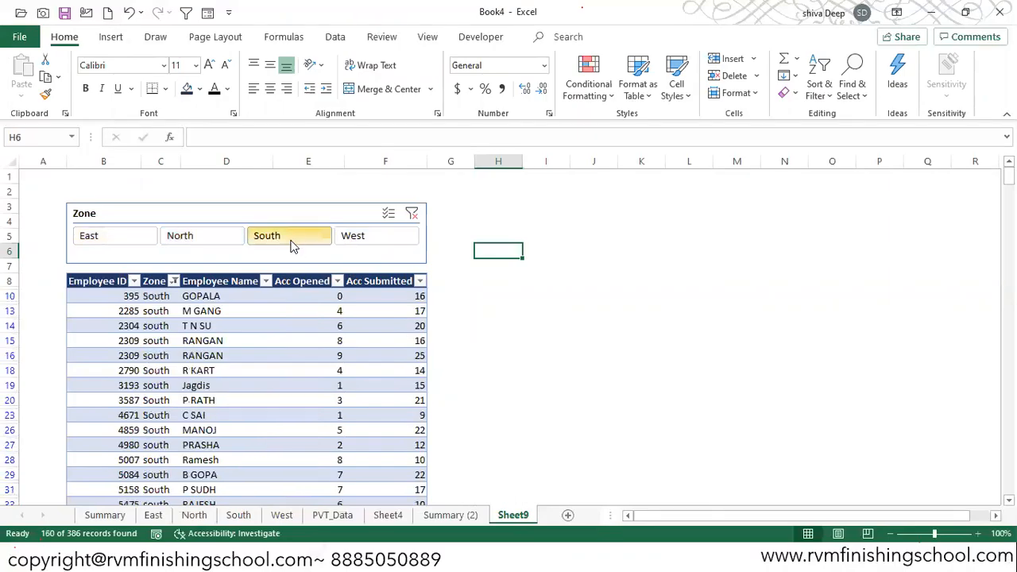
pyautogui.keyDown('ctrl'); pyautogui.click(105, 240); pyautogui.keyUp('ctrl')
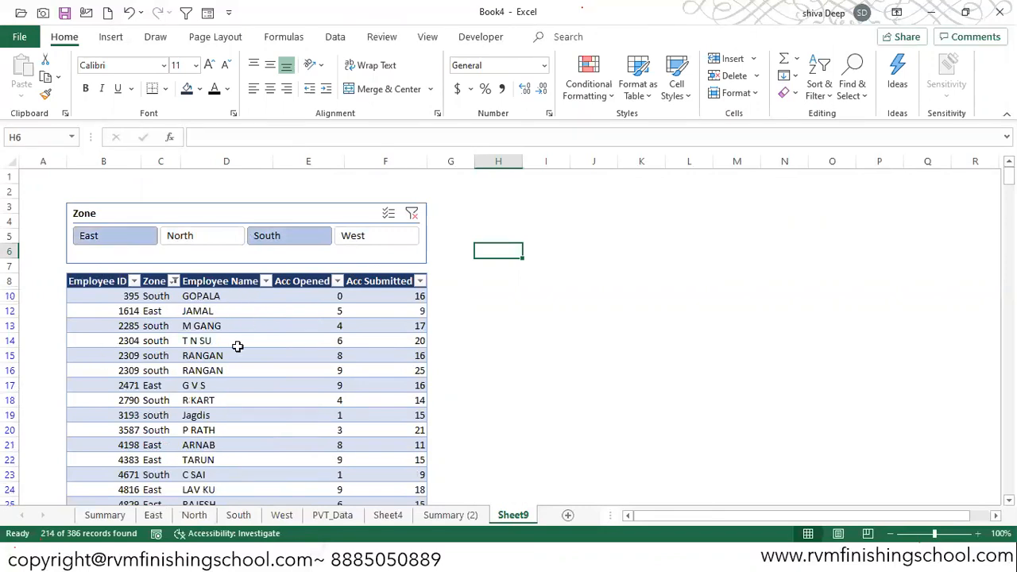
pyautogui.click(387, 237)
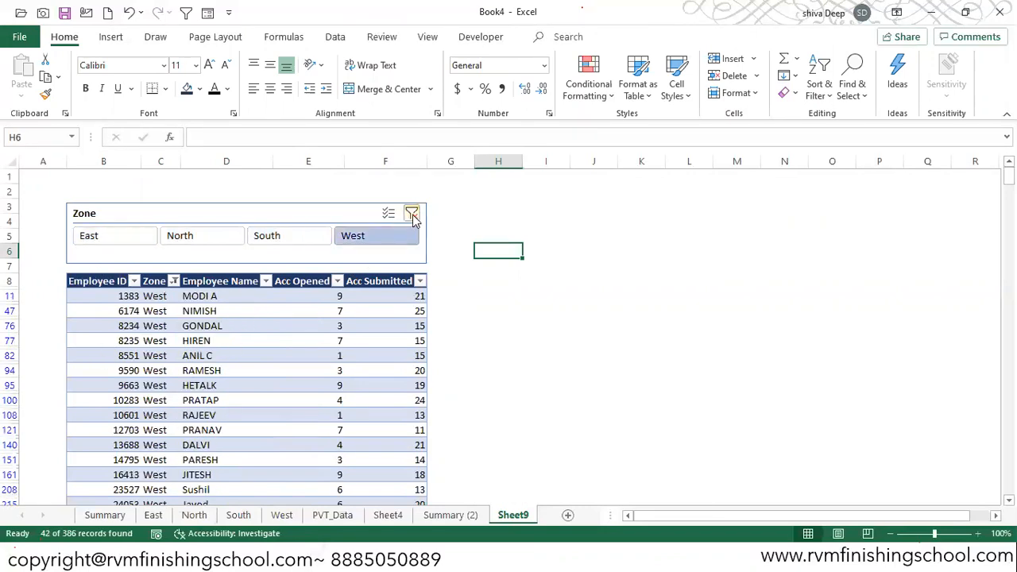
pyautogui.click(412, 213)
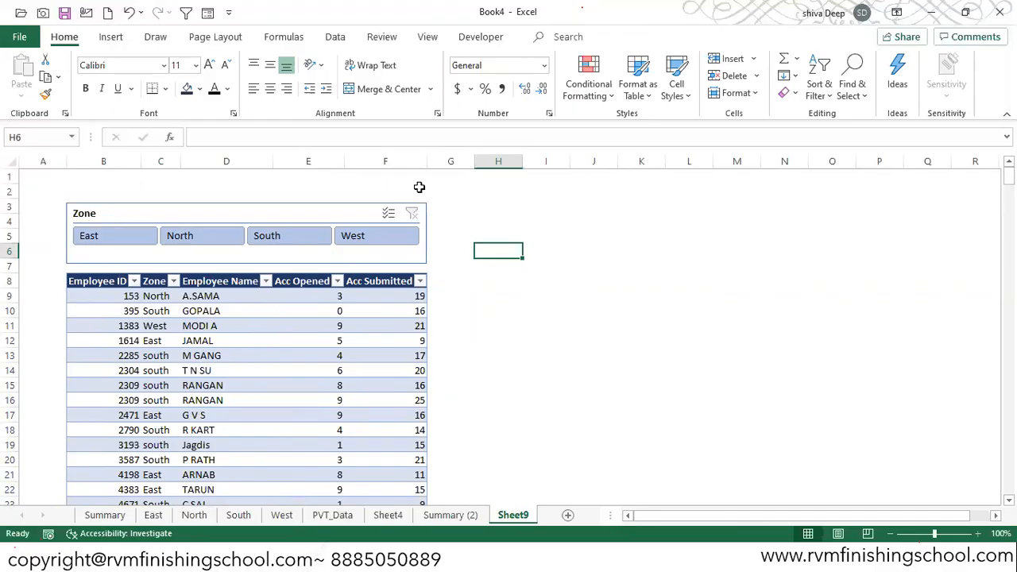
# - Filter the table to the East zone and enter the label "Account Opened Data" in cell H4
pyautogui.click(455, 208)
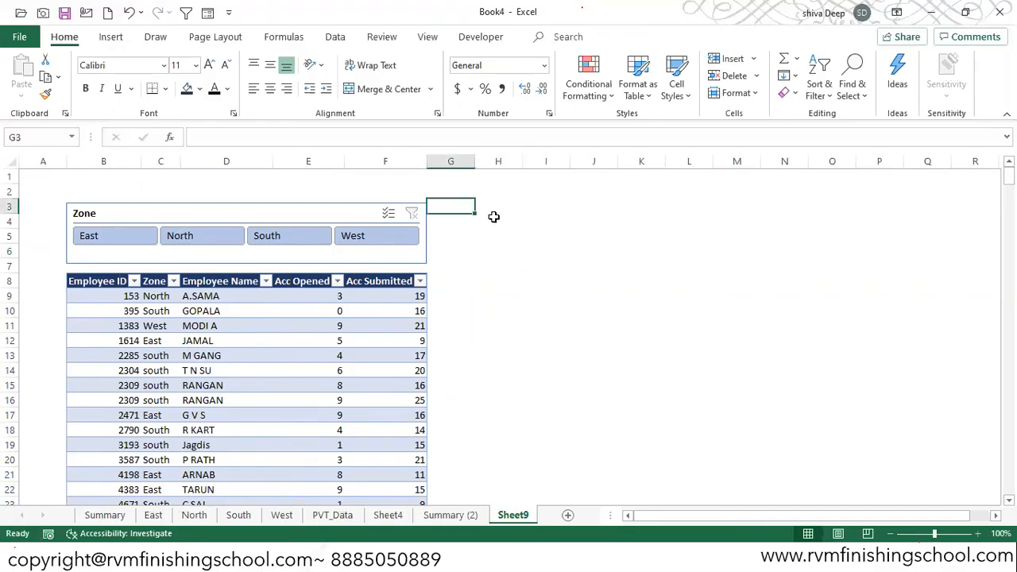
pyautogui.click(97, 239)
pyautogui.click(484, 222)
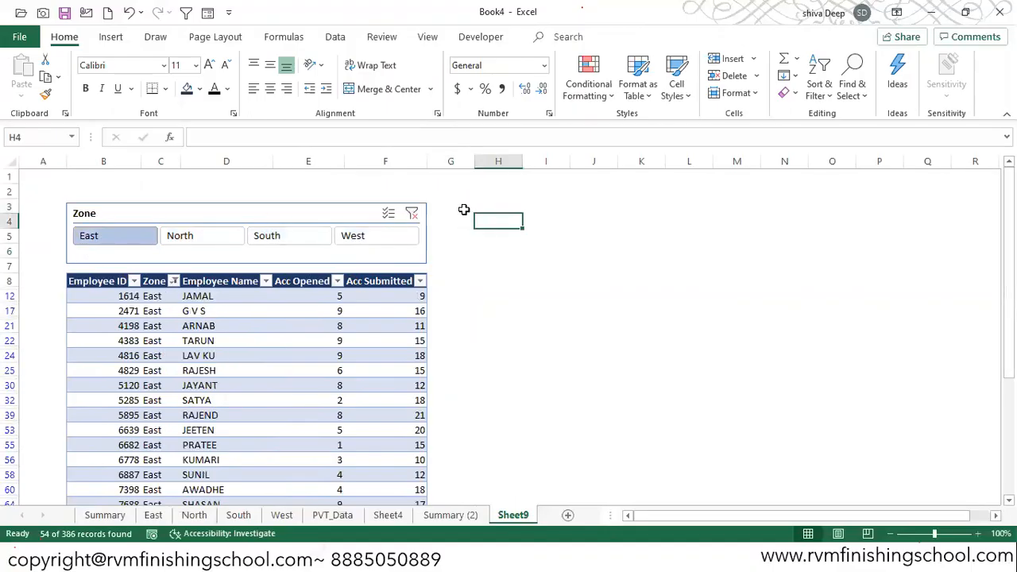
pyautogui.write('Acco')
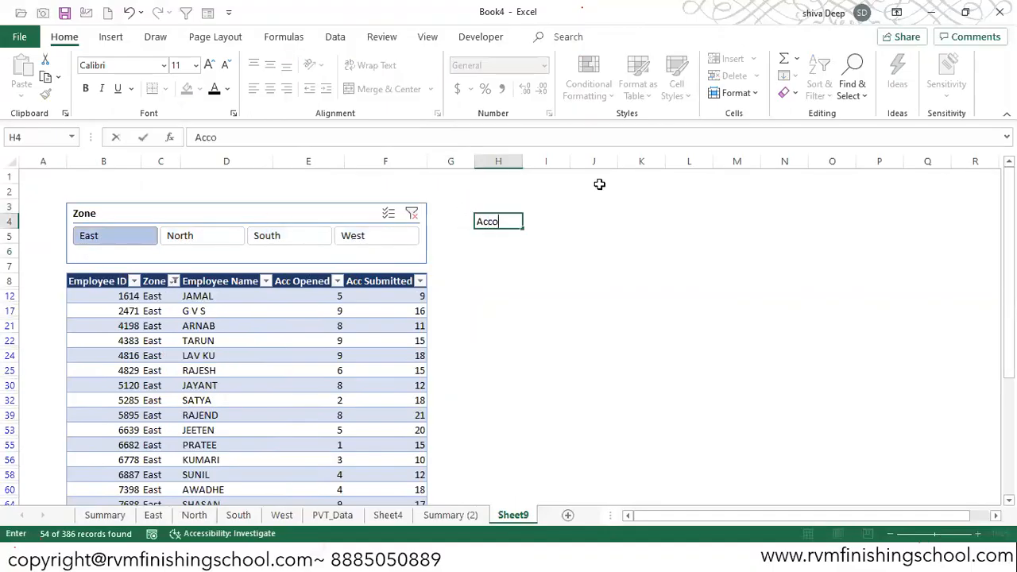
pyautogui.write('unt Opened Data')
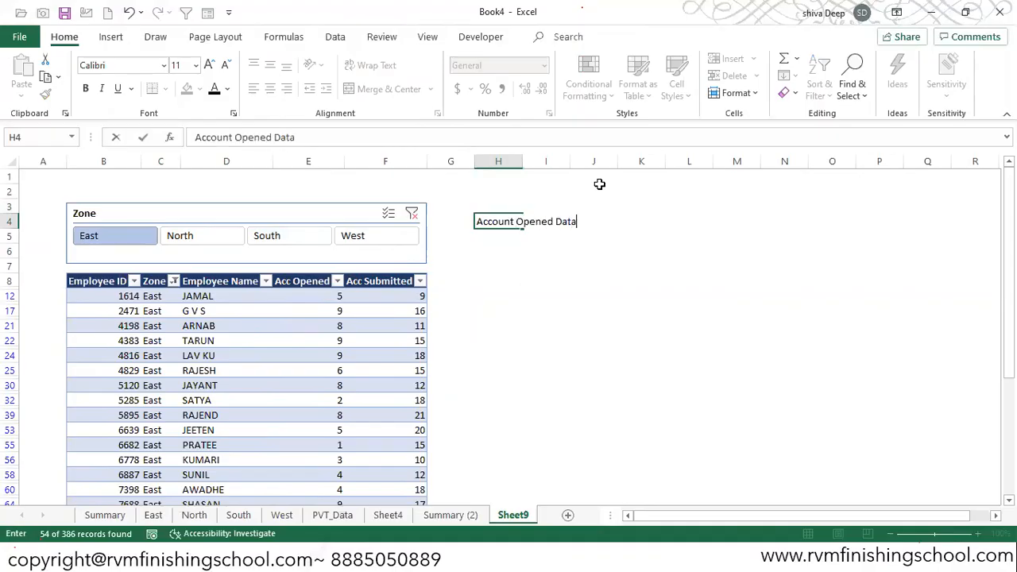
pyautogui.press('Return')
pyautogui.press('Up')
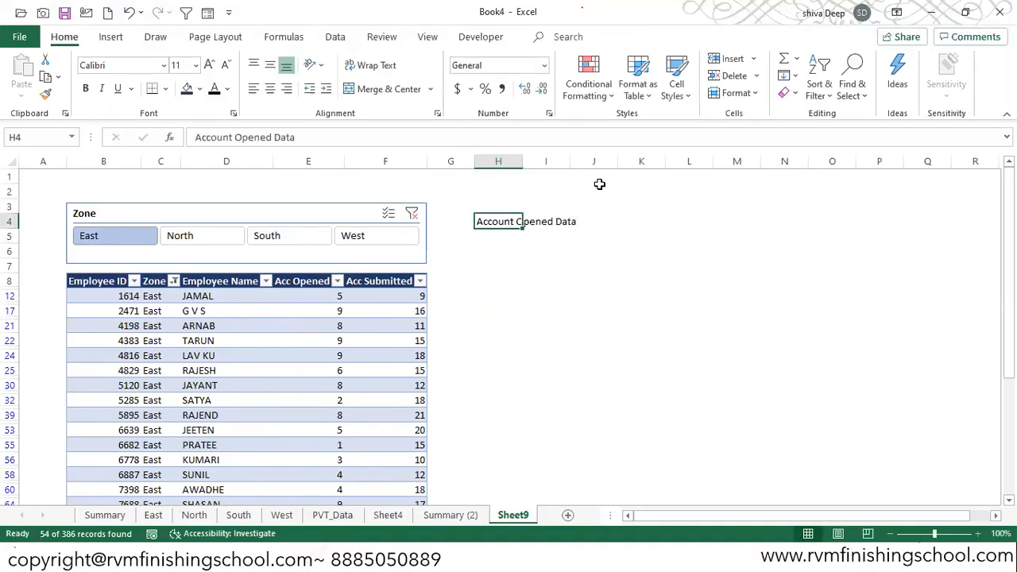
# - Fit column H to the width of the H4 label and make the label bold
pyautogui.hotkey('alt', 'h')
pyautogui.press('o')
pyautogui.press('i')
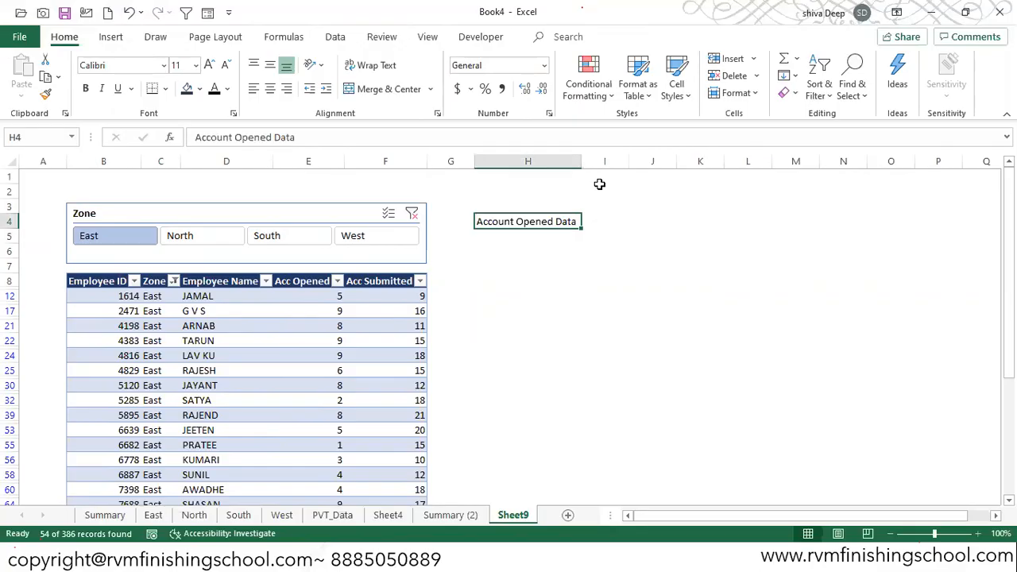
pyautogui.hotkey('ctrl', 'b')
pyautogui.press('Right')
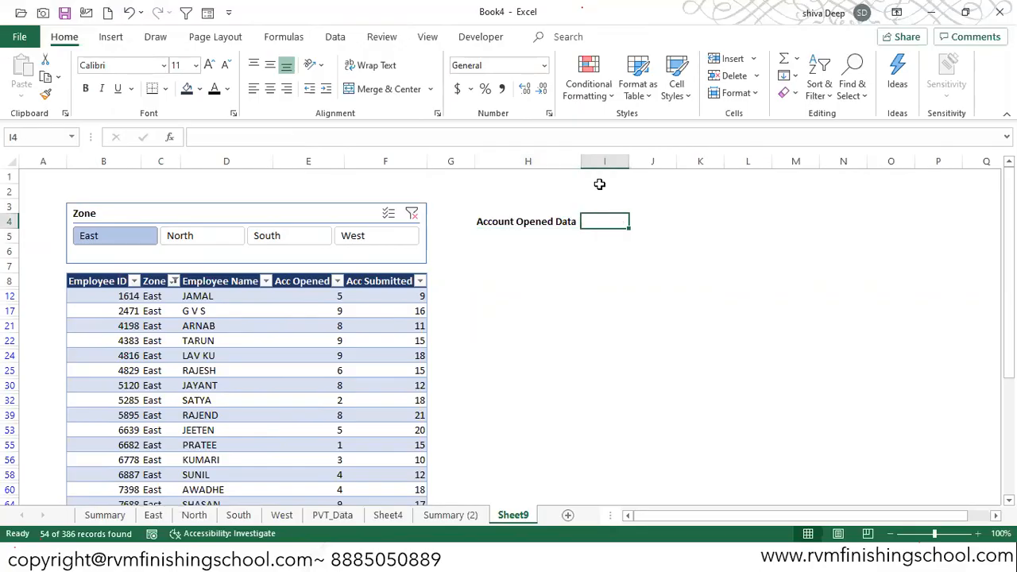
# - Change the label in cell H4 to "Account Opened For Selected Zone"
pyautogui.press('Left')
pyautogui.press('F2')
pyautogui.press('BackSpace')
pyautogui.press('BackSpace')
pyautogui.press('BackSpace')
pyautogui.press('BackSpace')
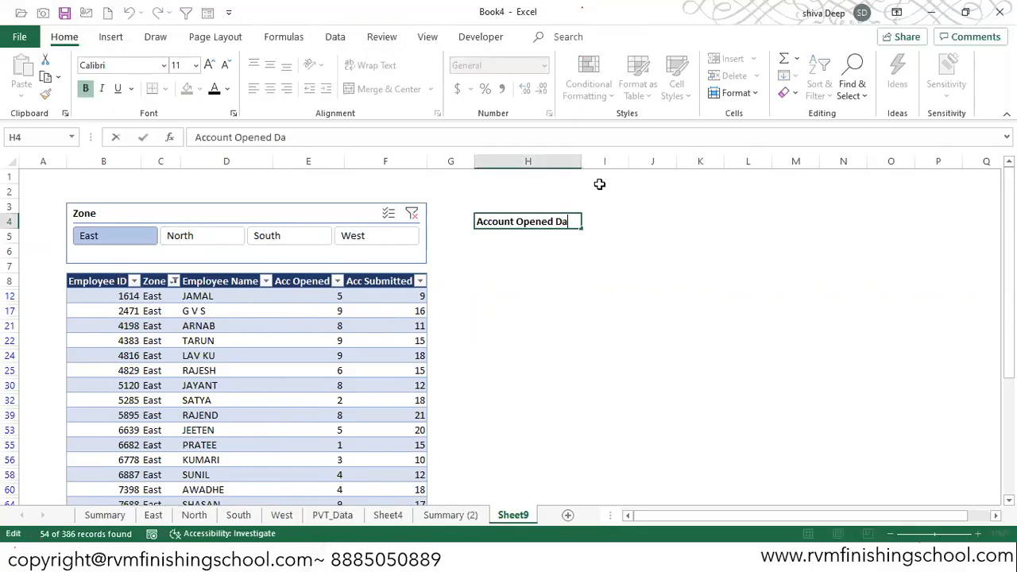
pyautogui.write('For Sele')
pyautogui.write('cs')
pyautogui.press('BackSpace')
pyautogui.write('ted')
pyautogui.press('BackSpace')
pyautogui.write('ed ')
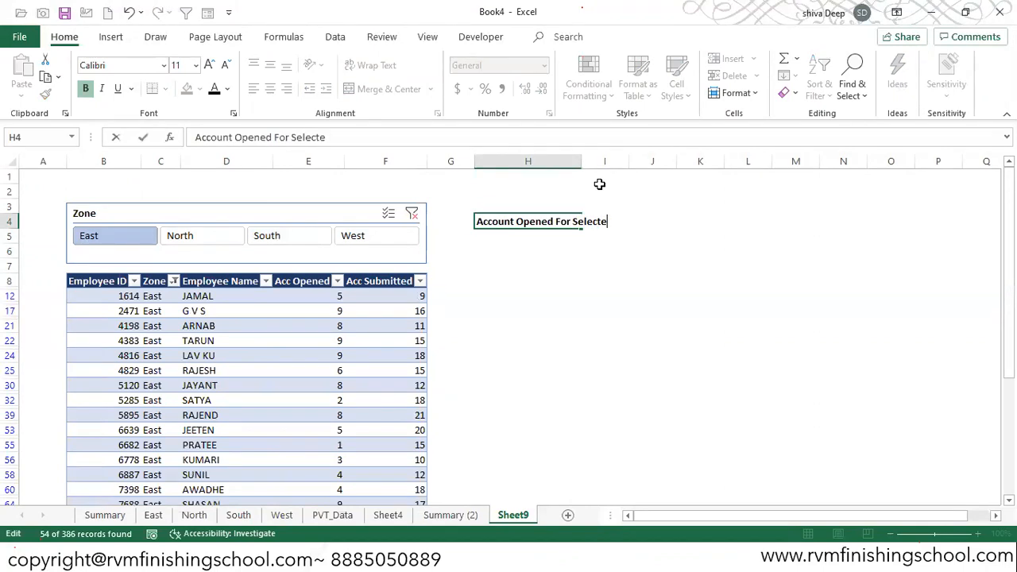
pyautogui.write('Zone')
pyautogui.press('Return')
# - Fit column H to the reworded label and fill cells H4:I4 with the orange theme color
pyautogui.press('Up')
pyautogui.hotkey('alt', 'h')
pyautogui.press('o')
pyautogui.press('i')
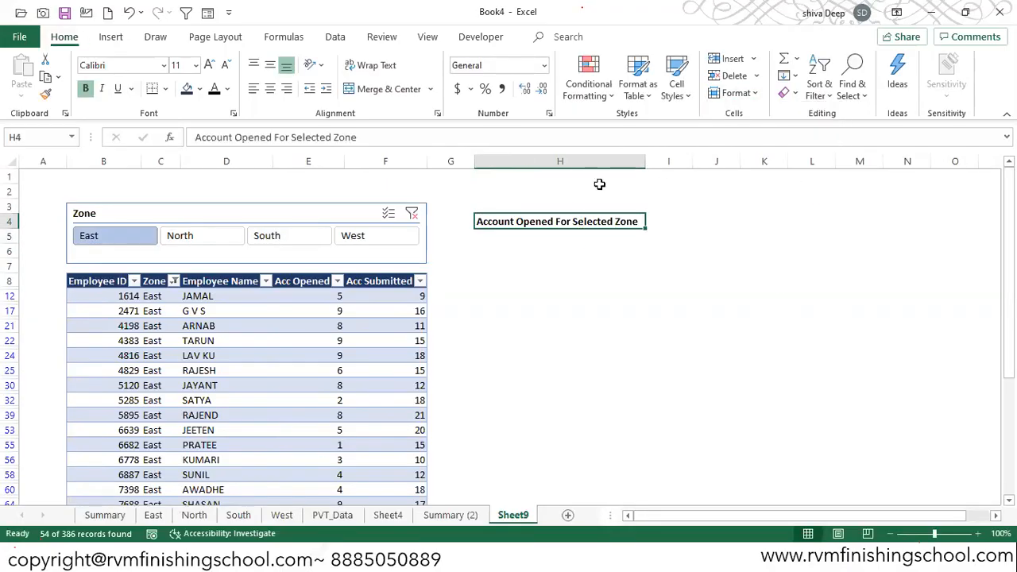
pyautogui.hotkey('shift', 'Right')
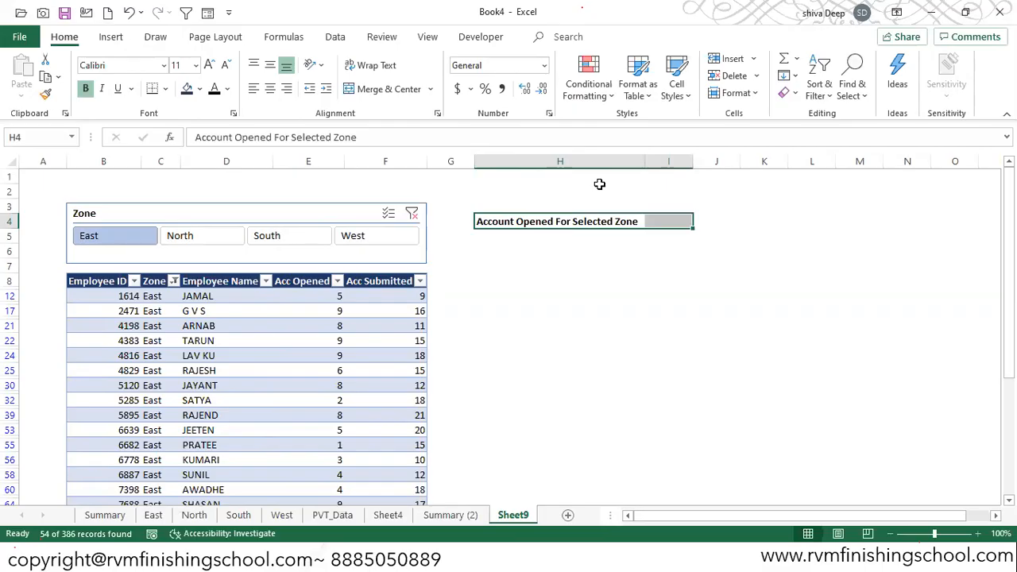
pyautogui.click(200, 88)
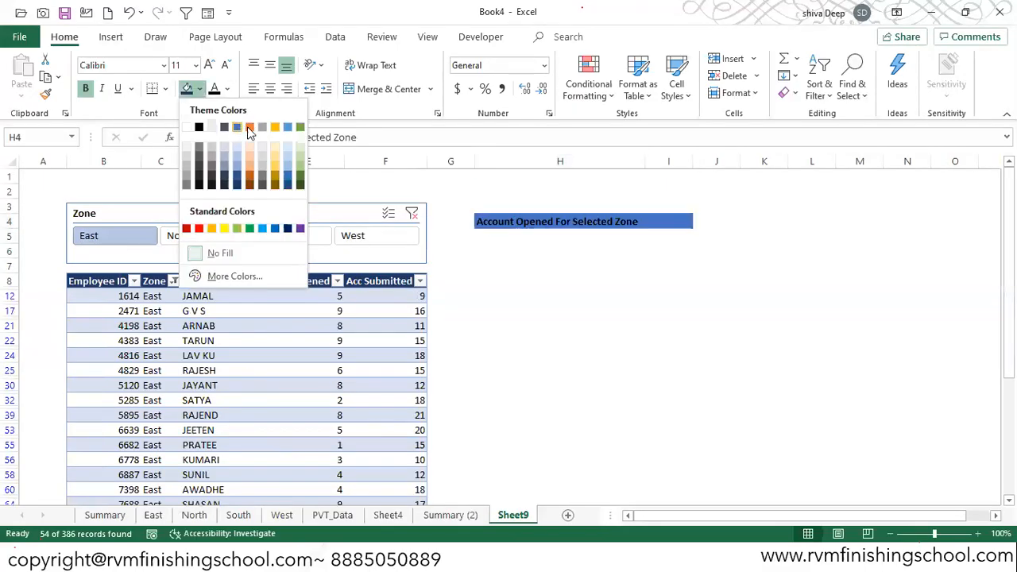
pyautogui.click(249, 127)
# - Fill cell I4 with the blue theme color and widen column I
pyautogui.click(659, 221)
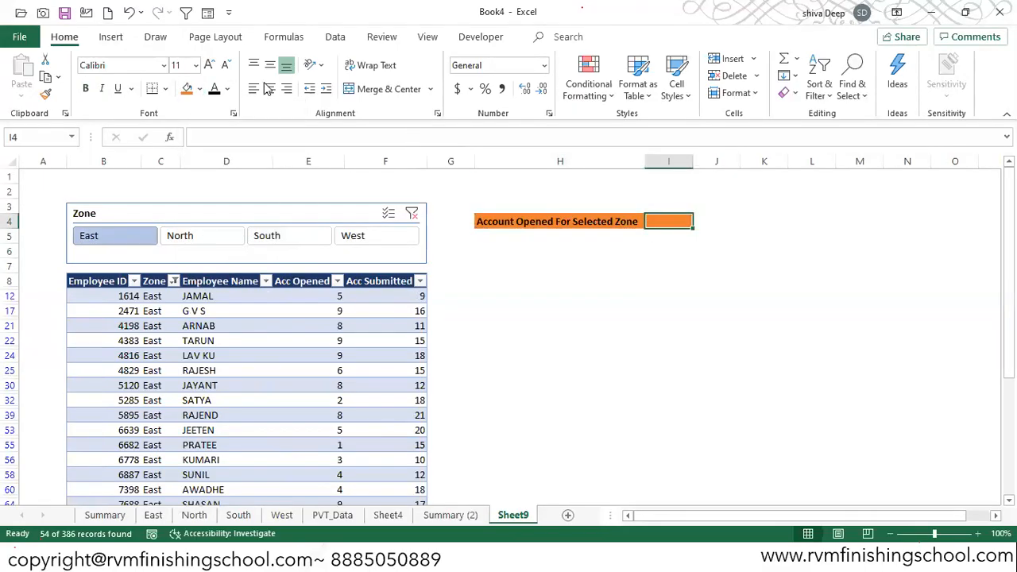
pyautogui.click(199, 88)
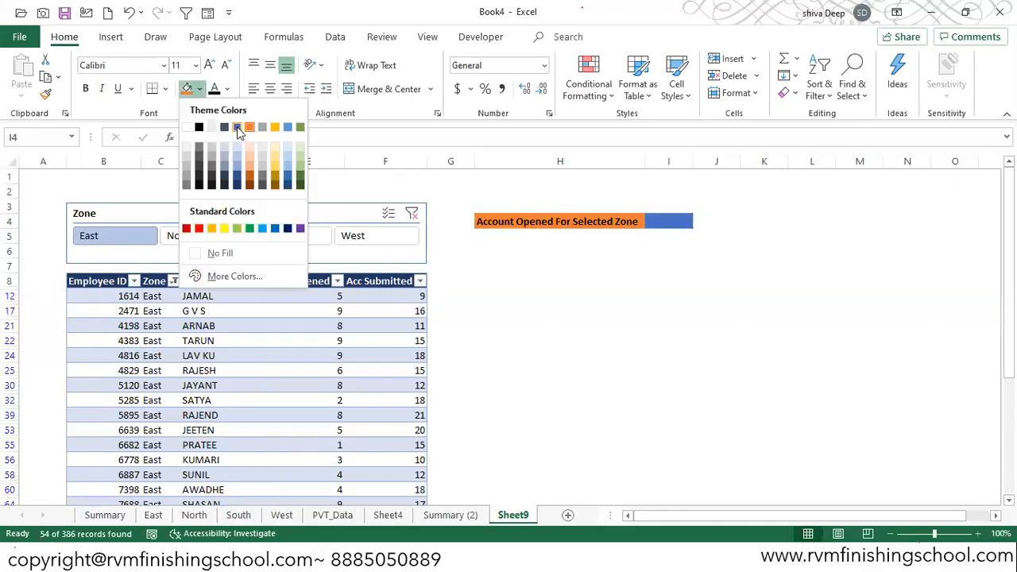
pyautogui.click(237, 129)
pyautogui.moveTo(695, 163); pyautogui.dragTo(729, 162)
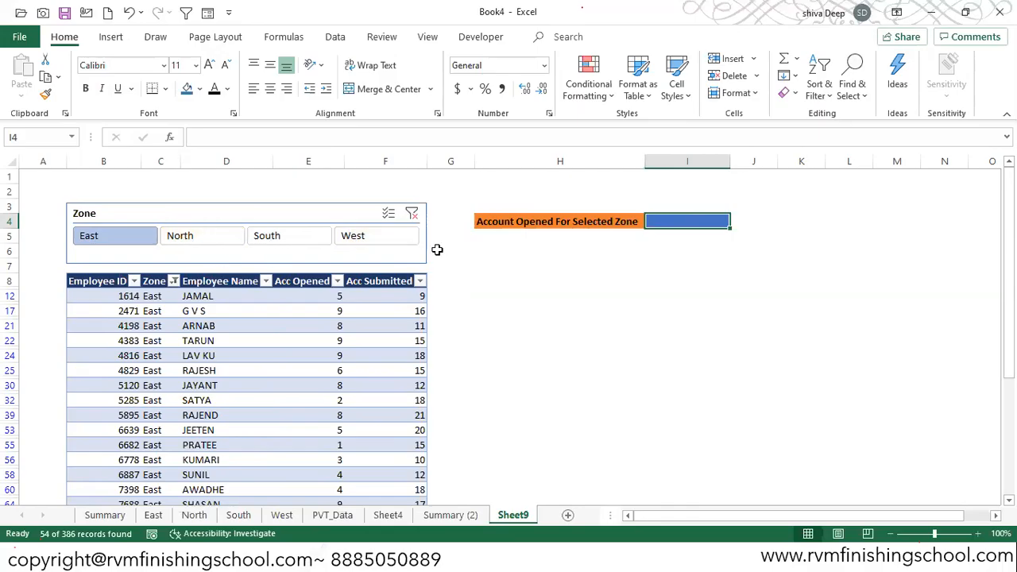
# - Clear the Zone slicer's filter so that the table lists all zones
pyautogui.click(411, 213)
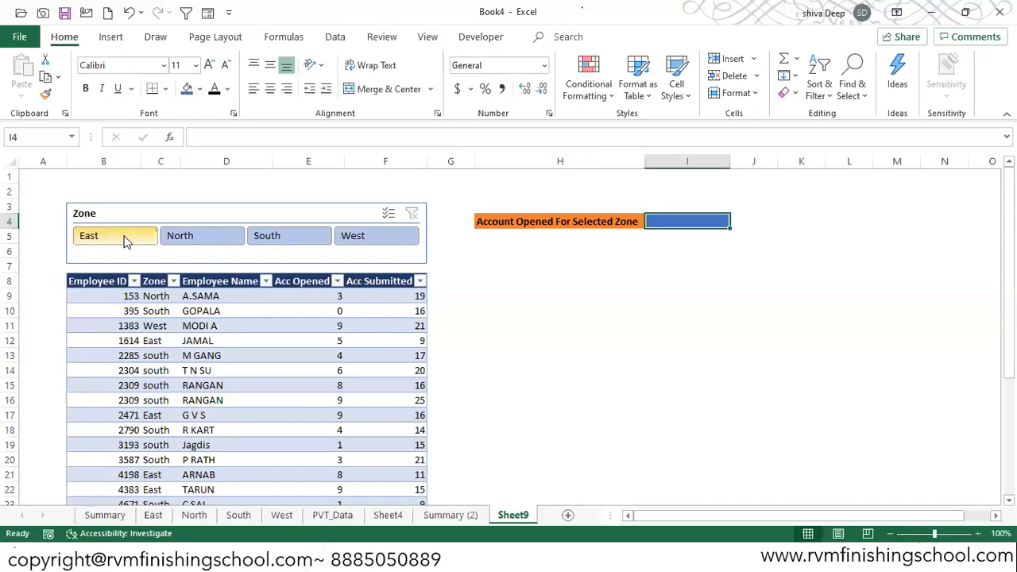
pyautogui.click(490, 239)
pyautogui.press('Up')
pyautogui.press('Right')
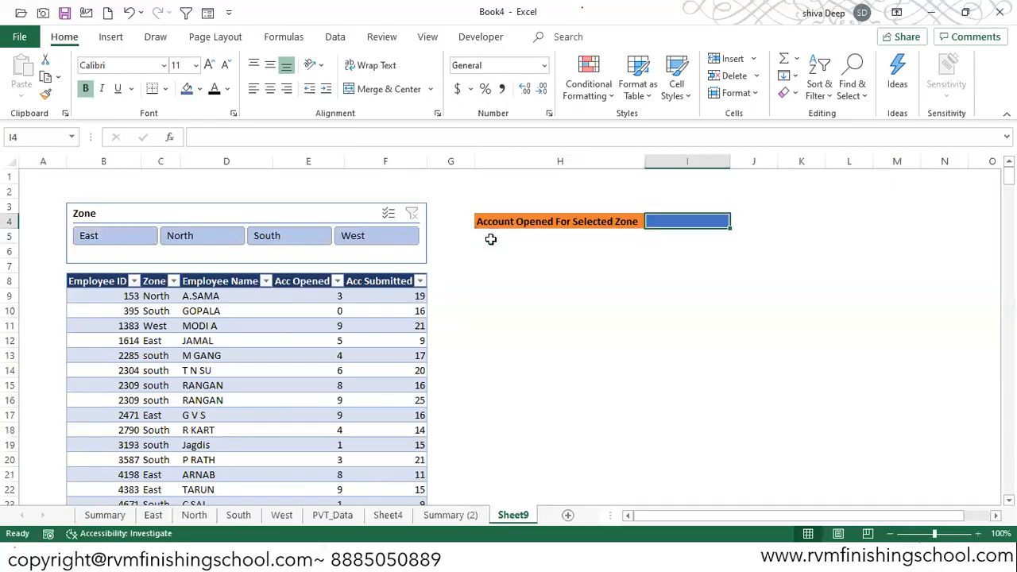
pyautogui.write('=sub')
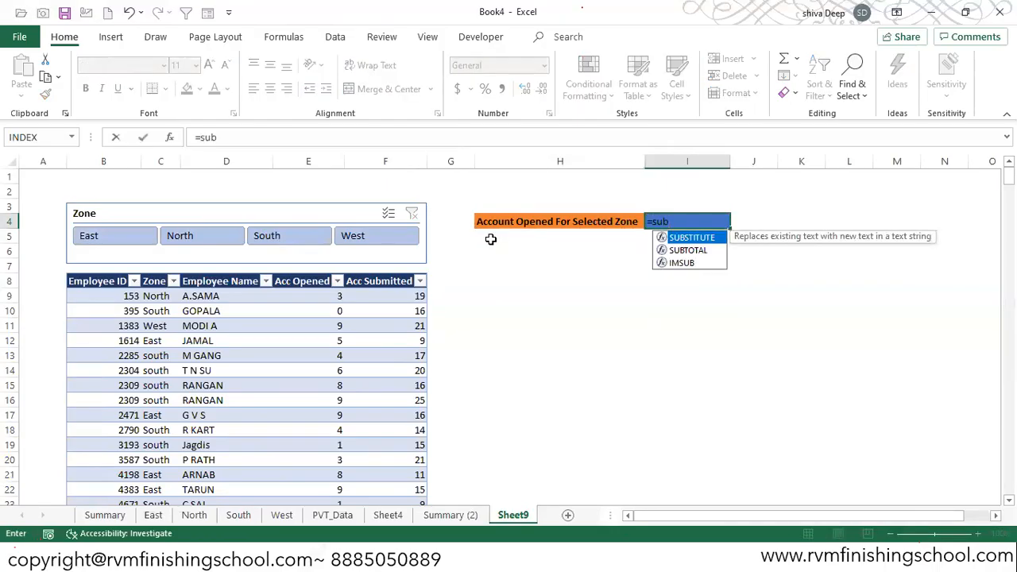
pyautogui.press('Down')
pyautogui.press('Tab')
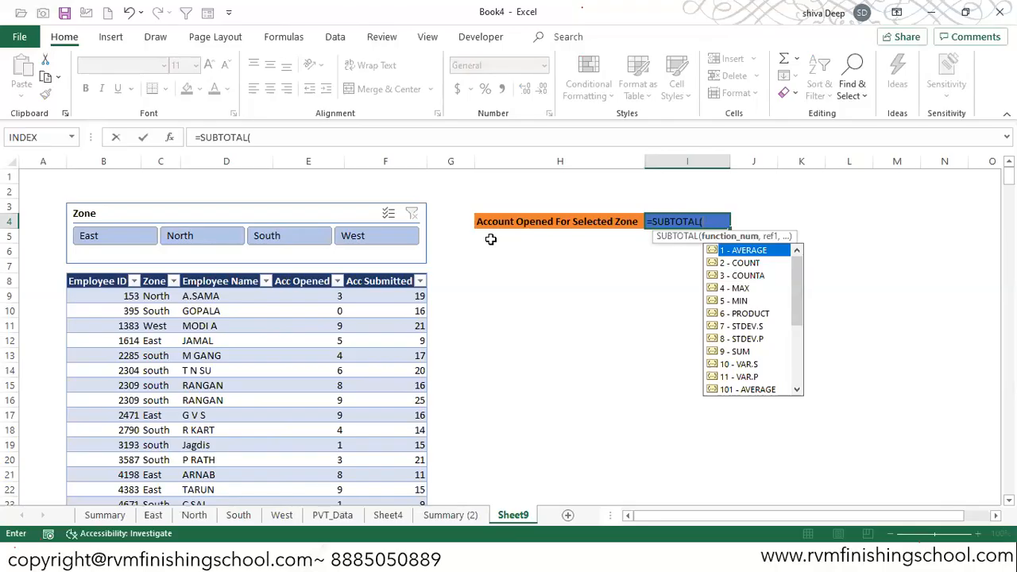
pyautogui.press('Escape')
pyautogui.press('Escape')
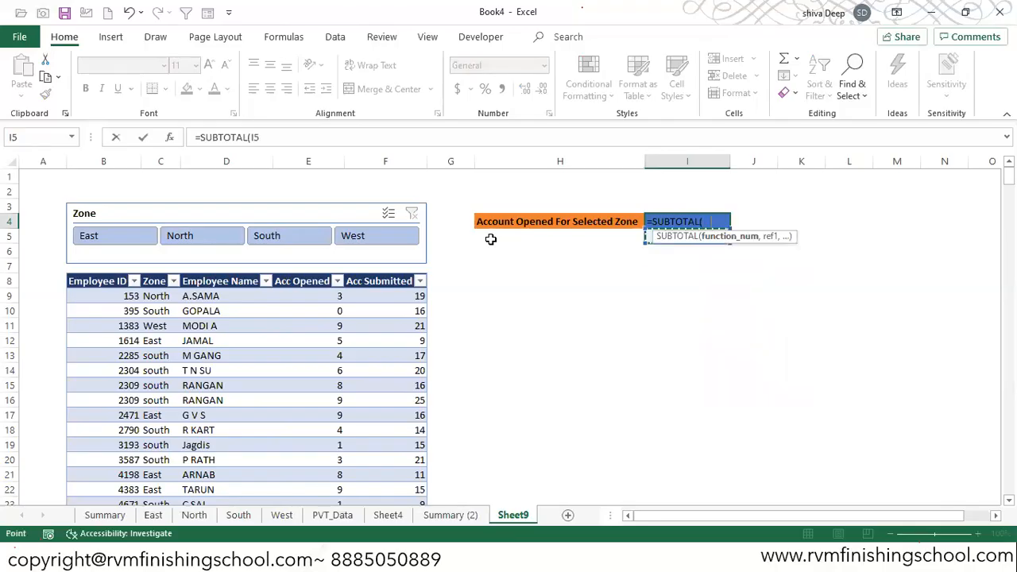
# - Enter a SUM formula in cell H6 that totals the table's Acc Opened column
pyautogui.press('Down')
pyautogui.press('Down')
pyautogui.press('Left')
pyautogui.press('Left')
pyautogui.press('Right')
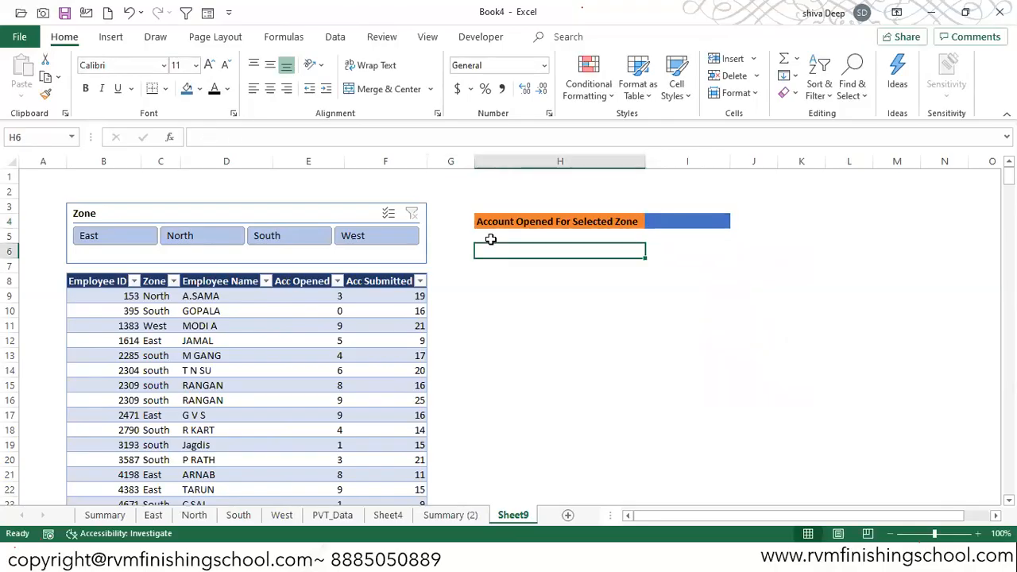
pyautogui.write('=sum')
pyautogui.press('Tab')
pyautogui.press('Down')
pyautogui.press('Down')
pyautogui.press('Down')
pyautogui.press('Down')
pyautogui.press('Down')
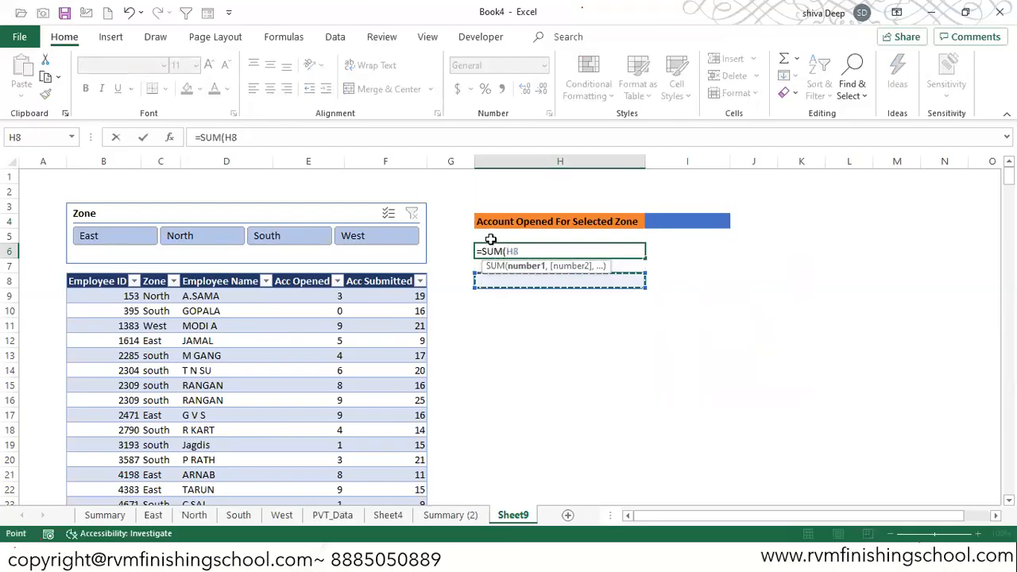
pyautogui.press('Left')
pyautogui.press('Left')
pyautogui.press('Left')
pyautogui.press('Up')
# - Filter the table to the East zone with the slicer and check the SUM formula in cell H6
pyautogui.press('Up')
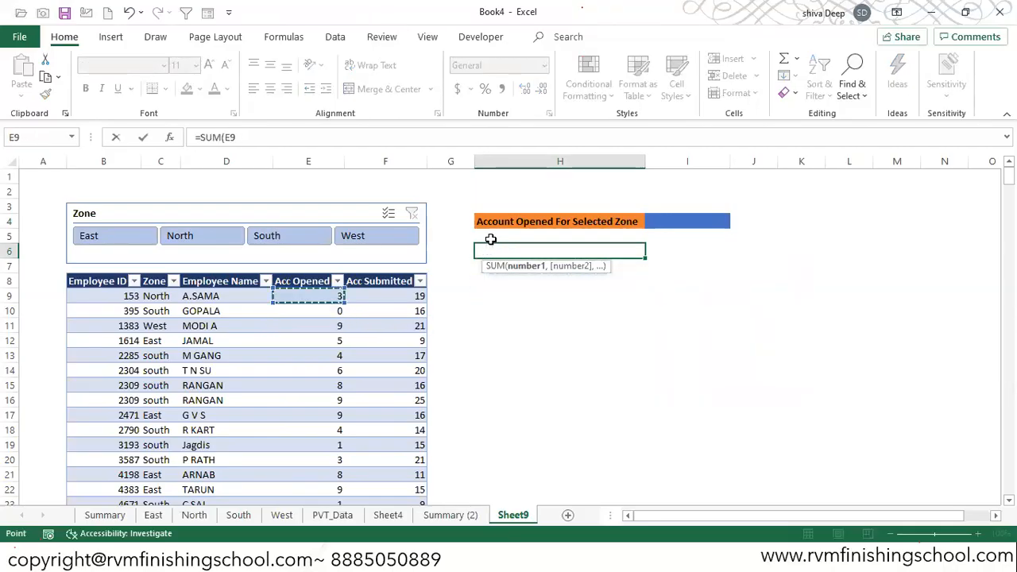
pyautogui.hotkey('ctrl', 'shift', 'Down')
pyautogui.press('Return')
pyautogui.press('Up')
pyautogui.press('Up')
pyautogui.press('Up')
pyautogui.press('Up')
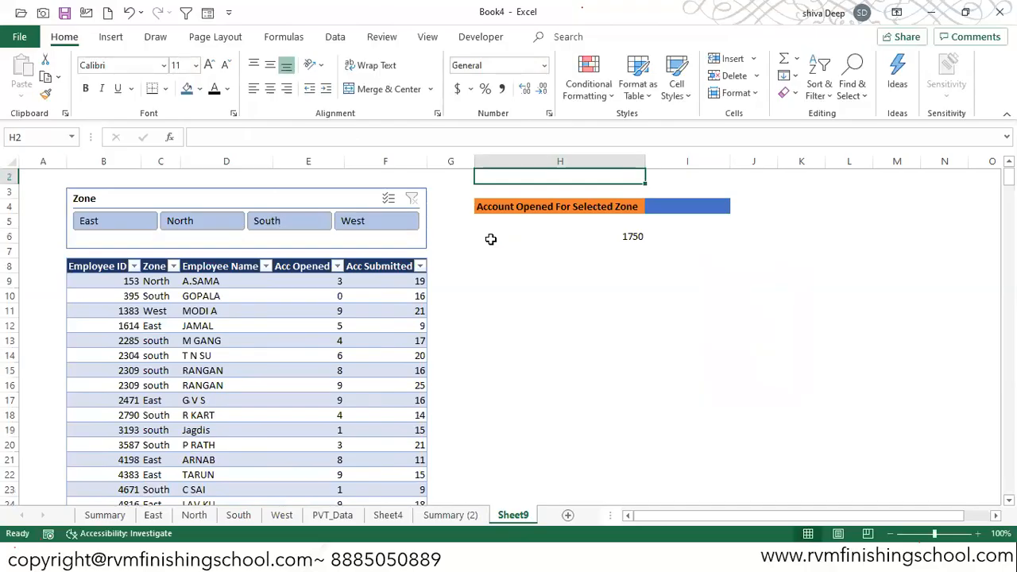
pyautogui.press('Down')
pyautogui.press('Right')
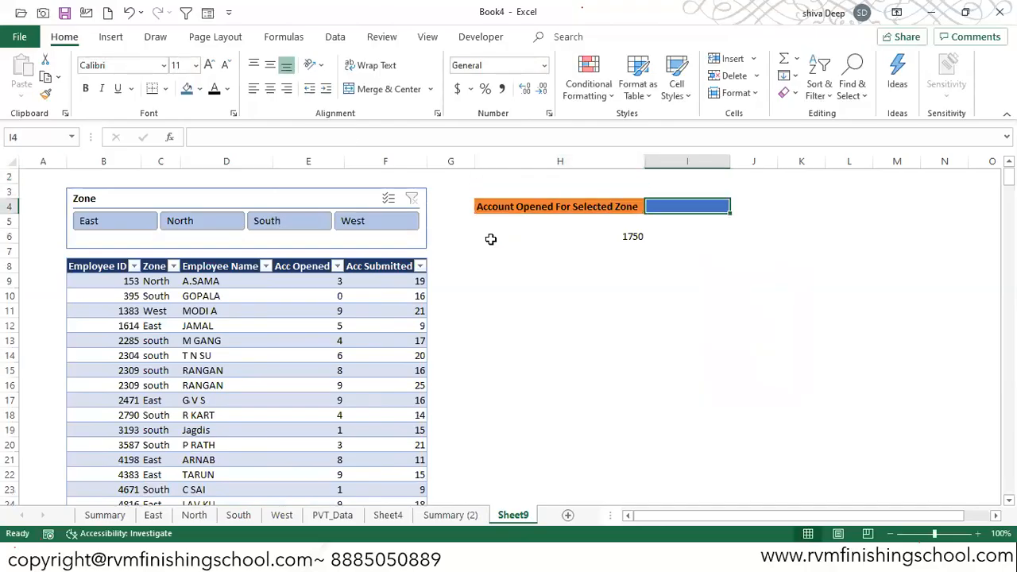
pyautogui.click(115, 221)
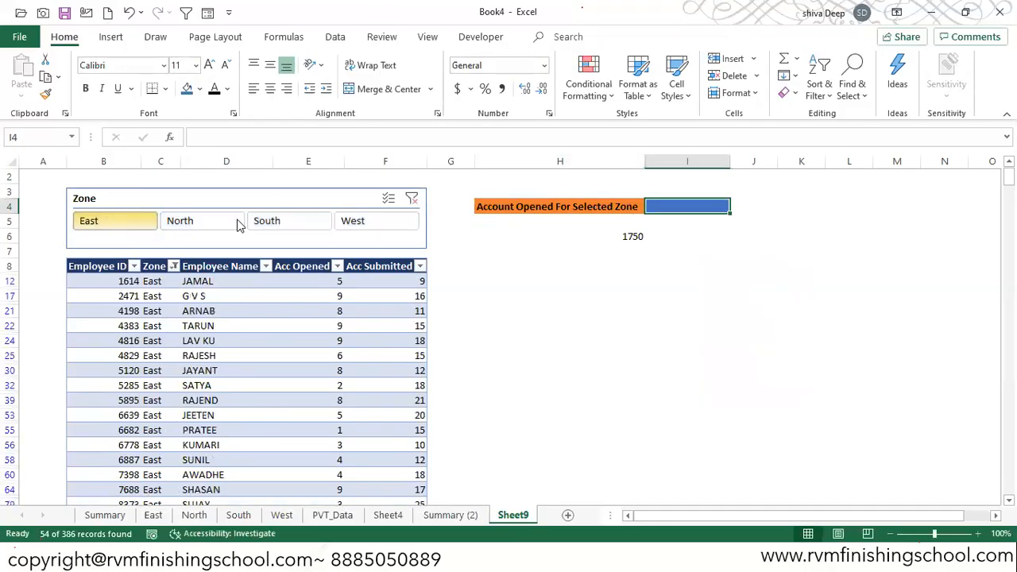
pyautogui.click(626, 237)
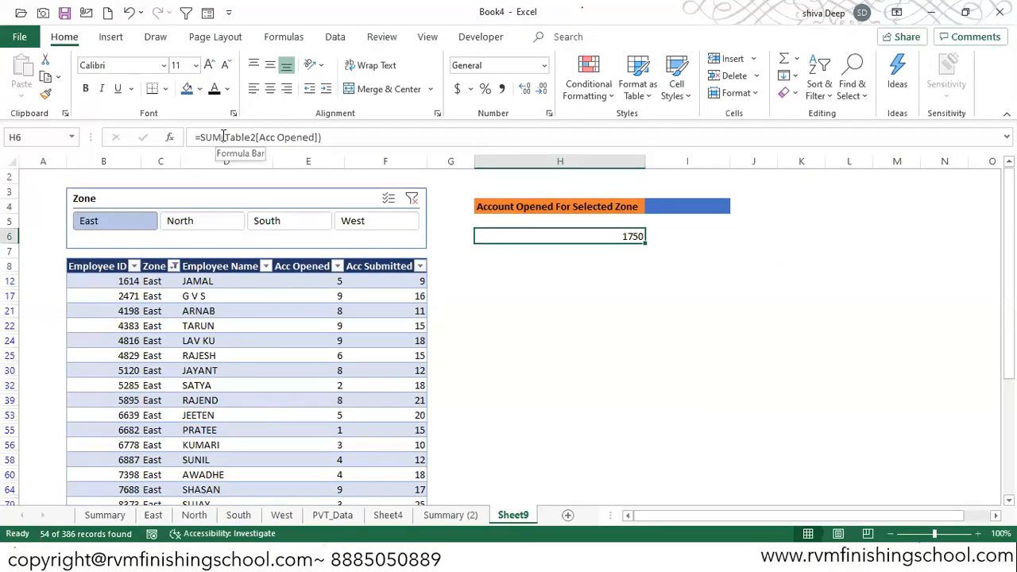
# - Clear the Zone filter and begin a SUBTOTAL formula in cell I4 with function number 109 (SUM)
pyautogui.click(412, 198)
pyautogui.click(679, 208)
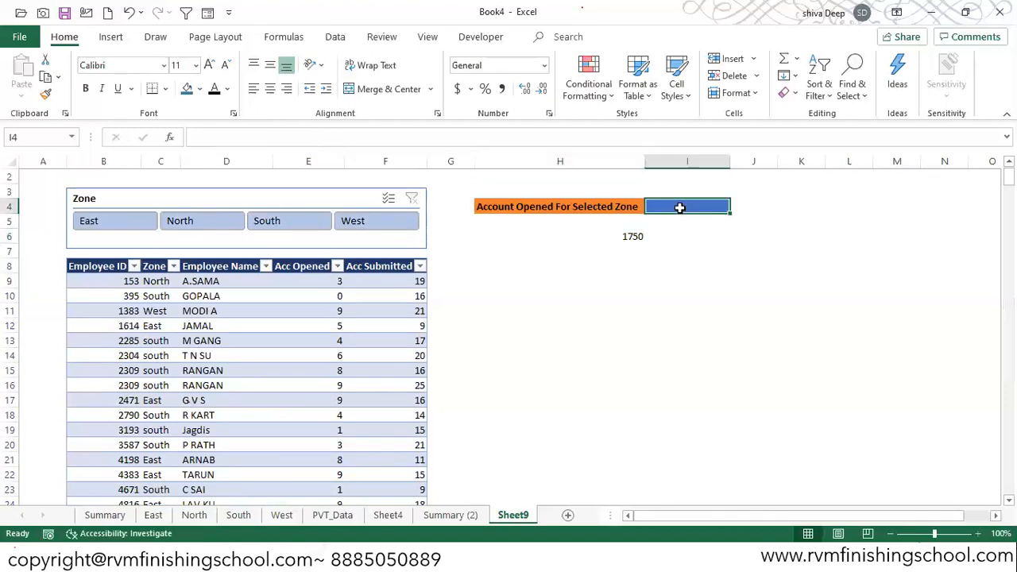
pyautogui.write('=subtot')
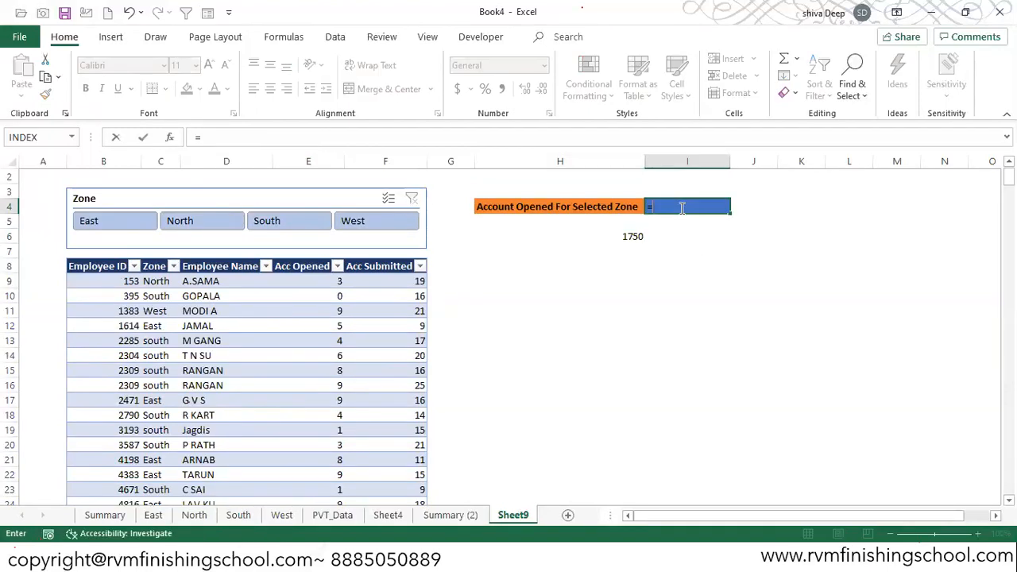
pyautogui.press('Tab')
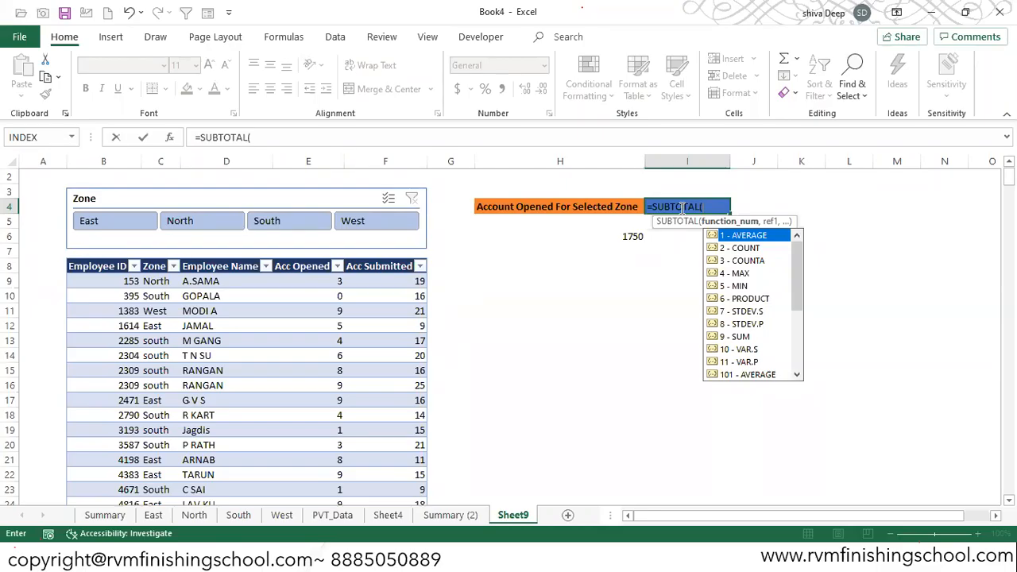
pyautogui.press('Down')
pyautogui.press('Down')
pyautogui.press('Down')
pyautogui.press('Down')
pyautogui.press('Down')
pyautogui.press('Down')
pyautogui.press('Down')
pyautogui.press('Down')
pyautogui.press('Down')
pyautogui.press('Down')
pyautogui.press('Down')
pyautogui.press('Down')
pyautogui.press('Down')
pyautogui.press('Down')
pyautogui.press('Down')
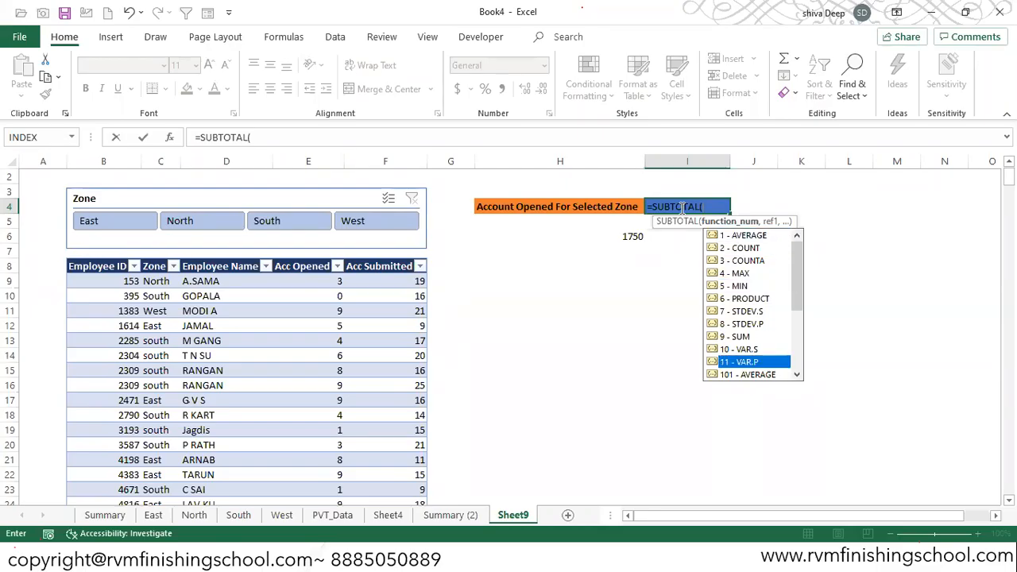
pyautogui.press('Down')
pyautogui.press('Down')
pyautogui.press('Down')
pyautogui.press('Down')
pyautogui.press('Down')
pyautogui.press('Down')
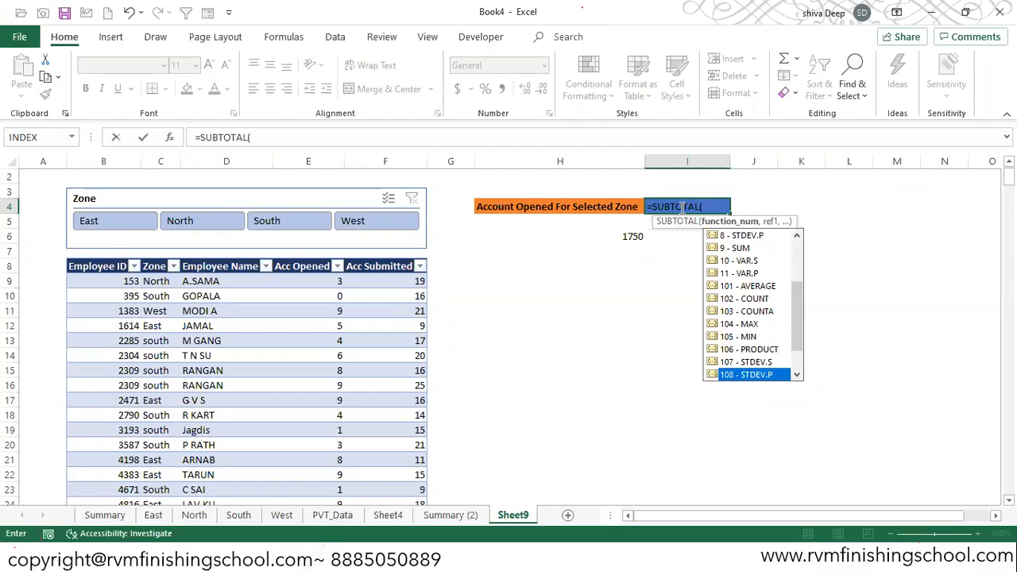
pyautogui.press('Up')
pyautogui.press('Up')
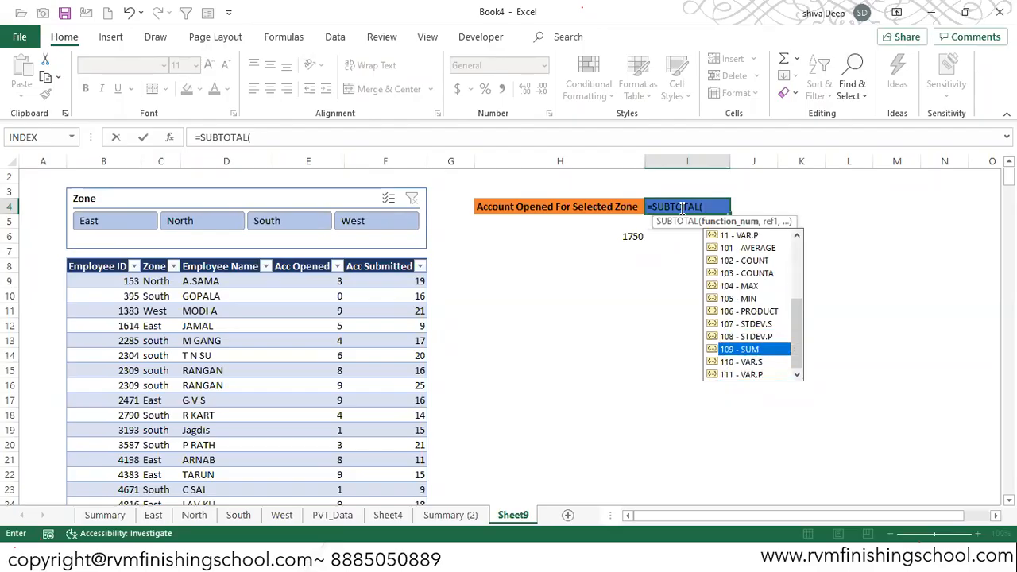
pyautogui.press('Tab')
pyautogui.write(',')
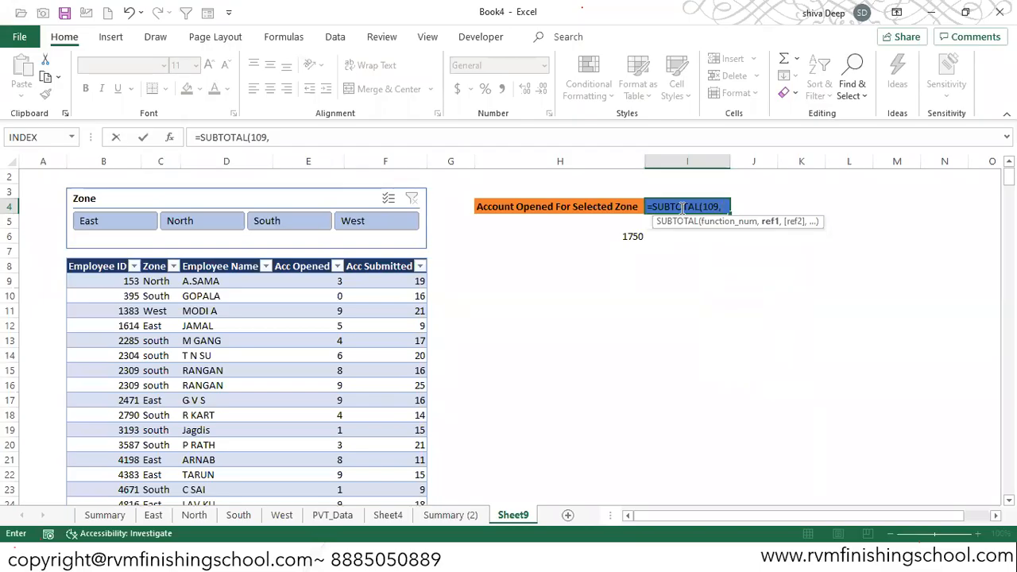
# - Complete the SUBTOTAL formula in I4 with the table's entire Acc Opened column as the reference
pyautogui.press('F2')
pyautogui.press('F2')
pyautogui.press('Down')
pyautogui.press('Down')
pyautogui.press('Down')
pyautogui.press('Down')
pyautogui.press('Down')
pyautogui.press('Down')
pyautogui.press('Left')
pyautogui.press('Left')
pyautogui.press('Left')
pyautogui.press('Left')
pyautogui.press('Up')
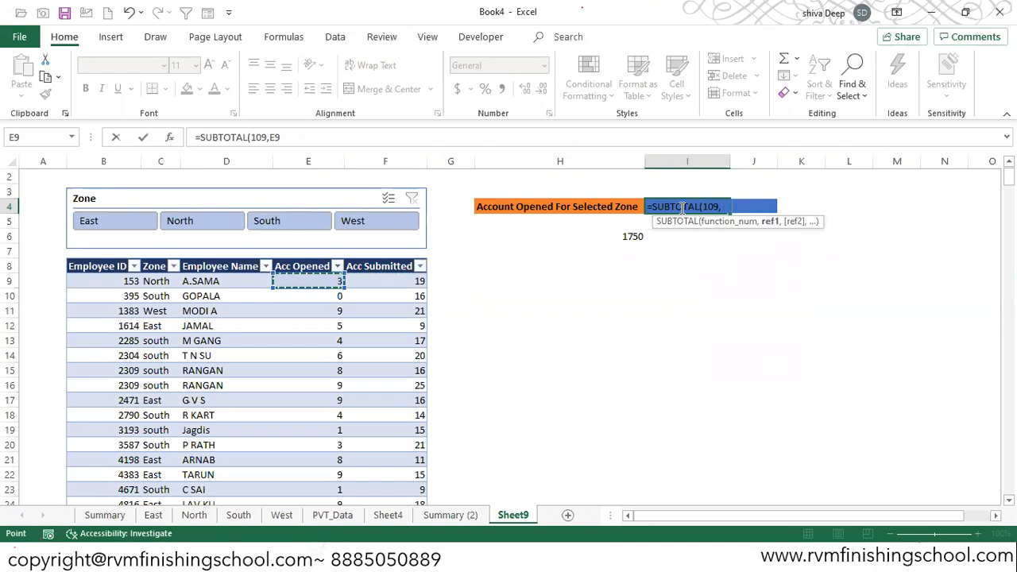
pyautogui.hotkey('ctrl', 'shift', 'Down')
pyautogui.press('Return')
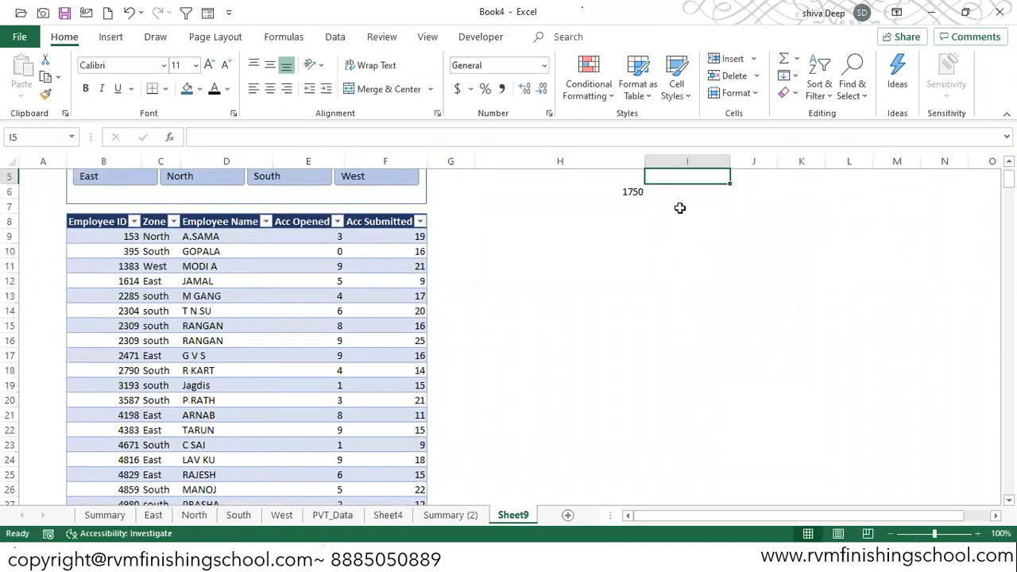
pyautogui.click(680, 207)
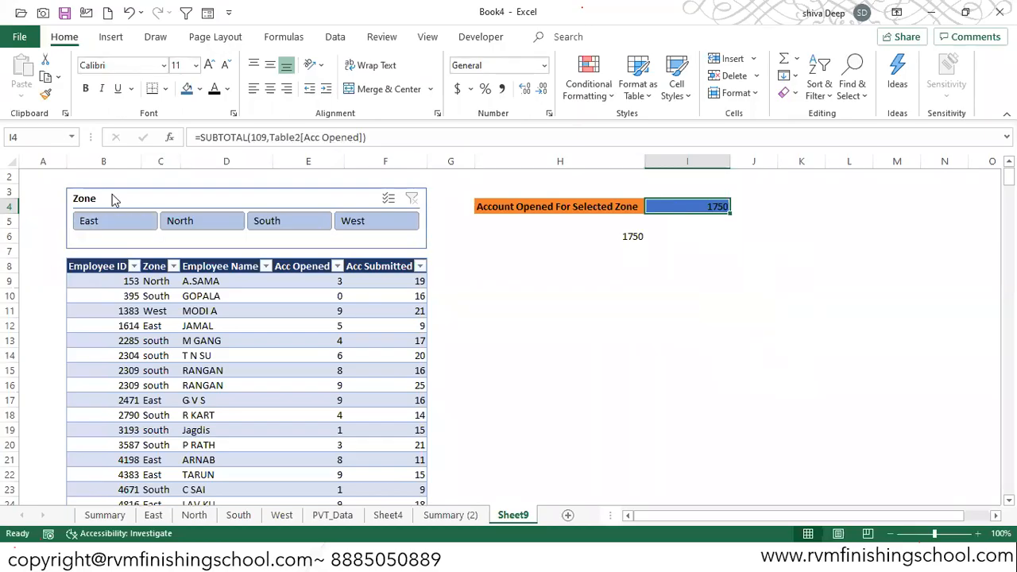
# - Filter the table to the East zone and compare the result in I4 with the East value on the Summary sheet
pyautogui.click(106, 225)
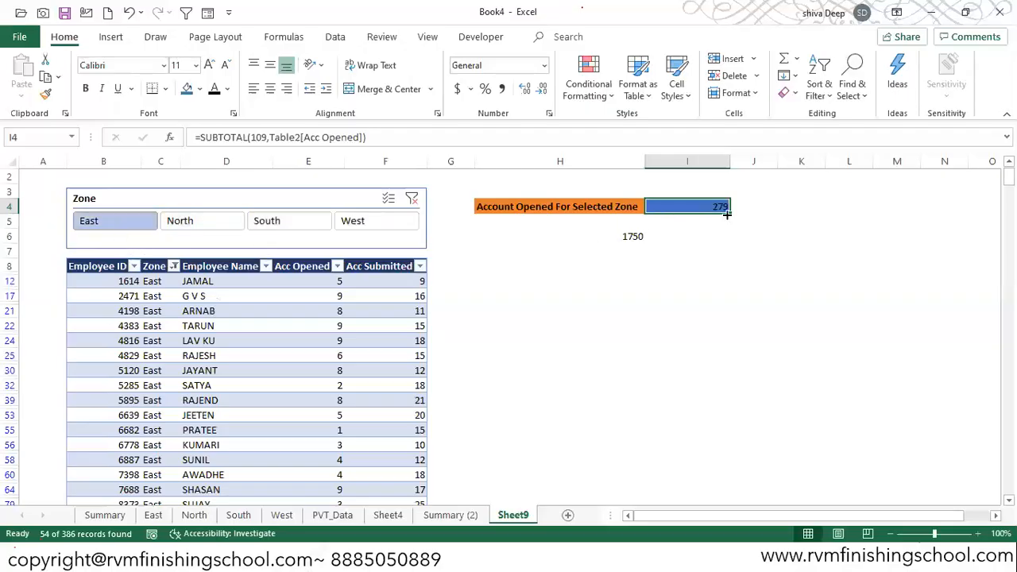
pyautogui.click(109, 515)
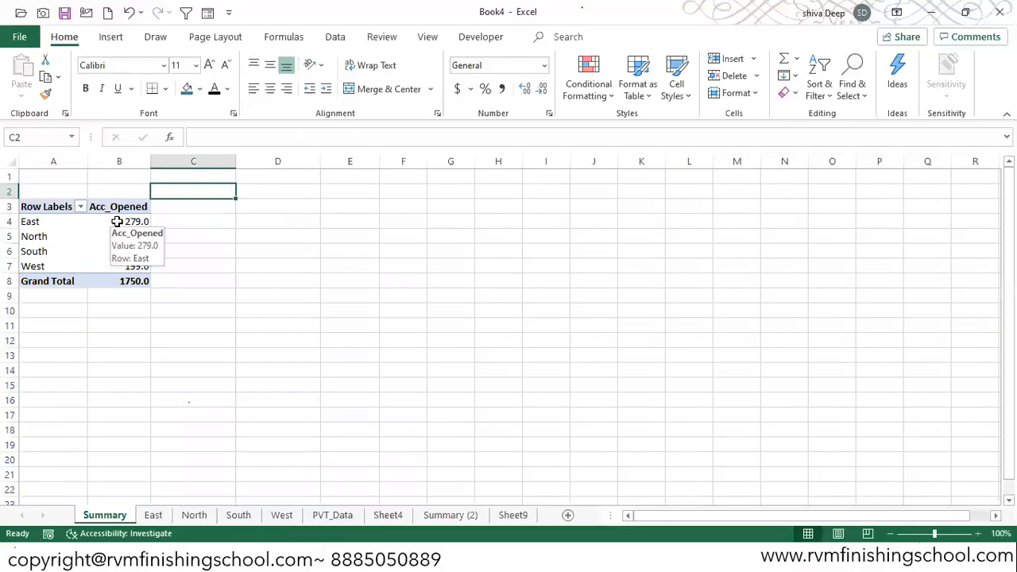
pyautogui.click(513, 515)
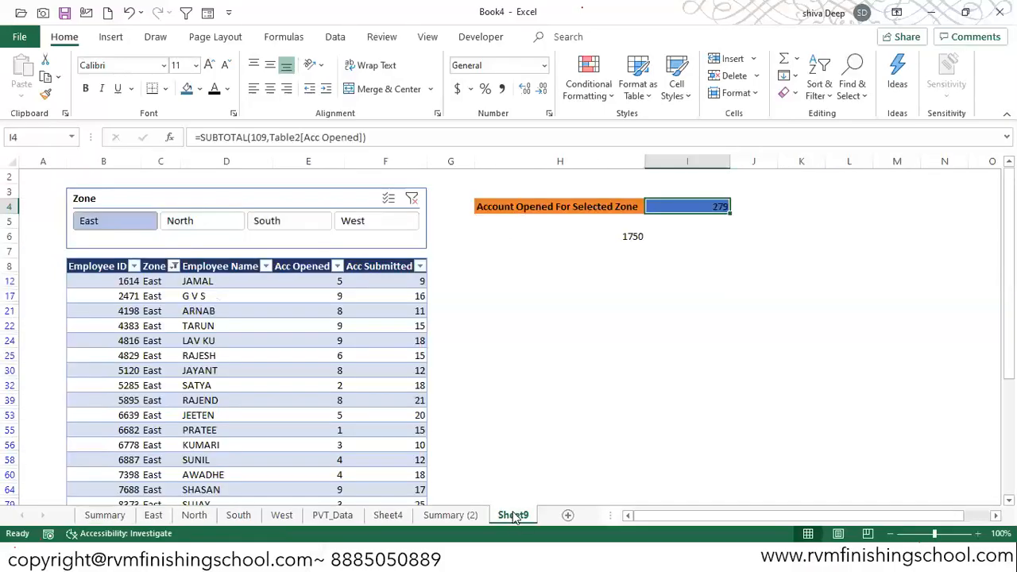
# - Filter the table to the North zone and compare the result in I4 with the North value on the Summary sheet
pyautogui.click(219, 221)
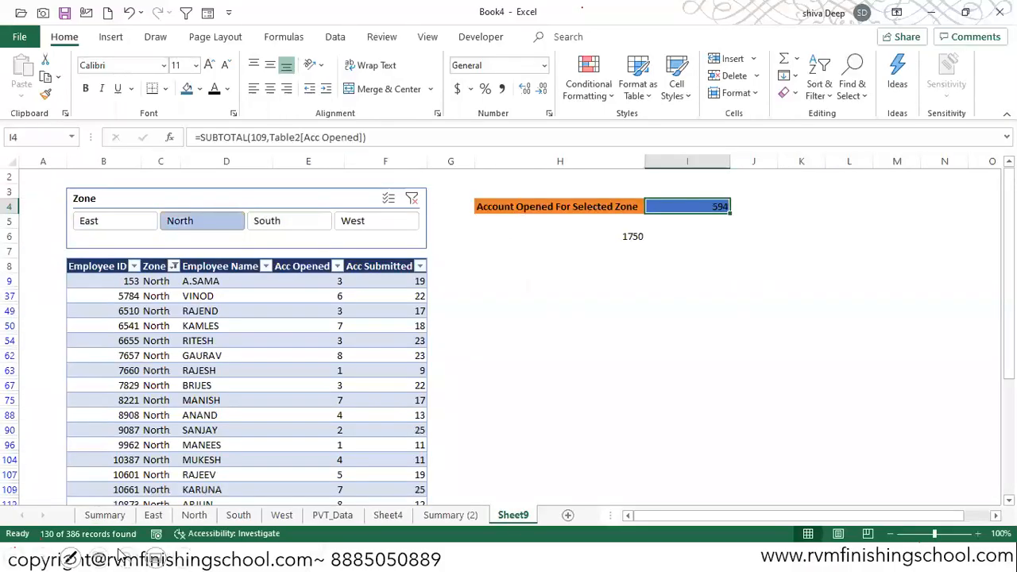
pyautogui.click(105, 515)
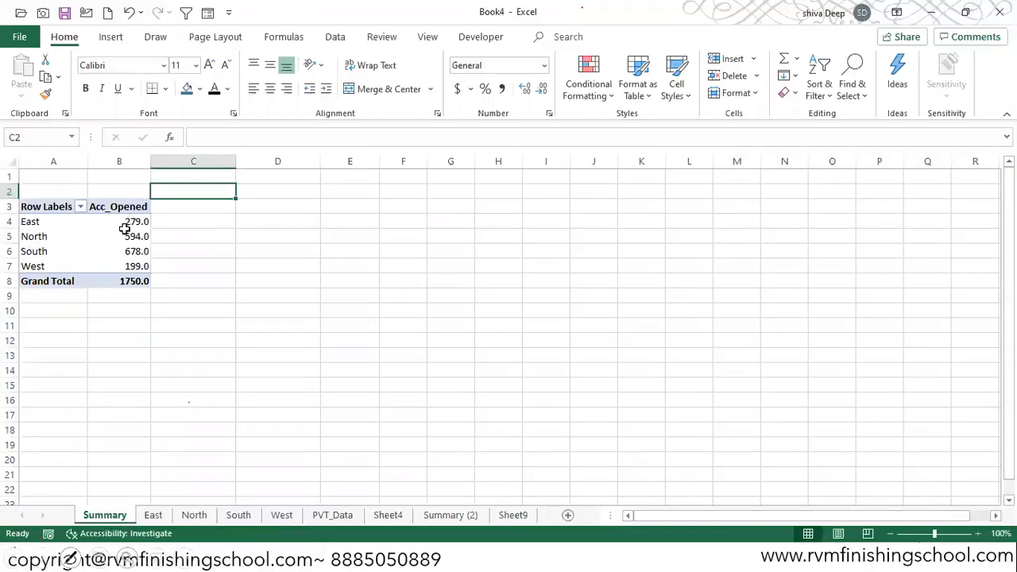
pyautogui.click(511, 515)
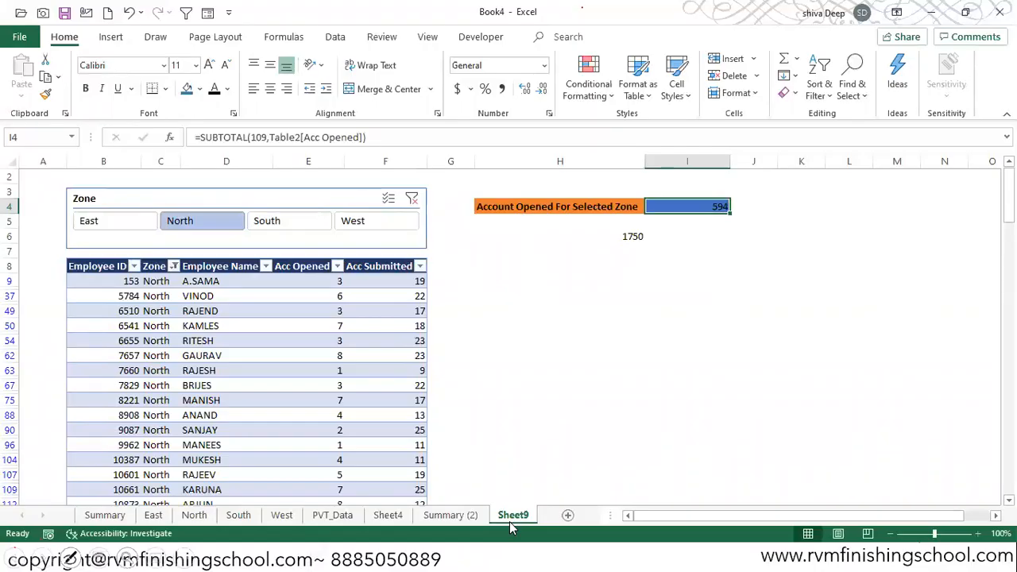
# - Clear the Zone filter and copy the whole employee table to cell C2 of a new sheet
pyautogui.click(411, 197)
pyautogui.click(109, 261)
pyautogui.click(109, 262)
pyautogui.hotkey('ctrl', 'shift', 'Right')
pyautogui.hotkey('ctrl', 'shift', 'Down')
pyautogui.hotkey('ctrl', 'c')
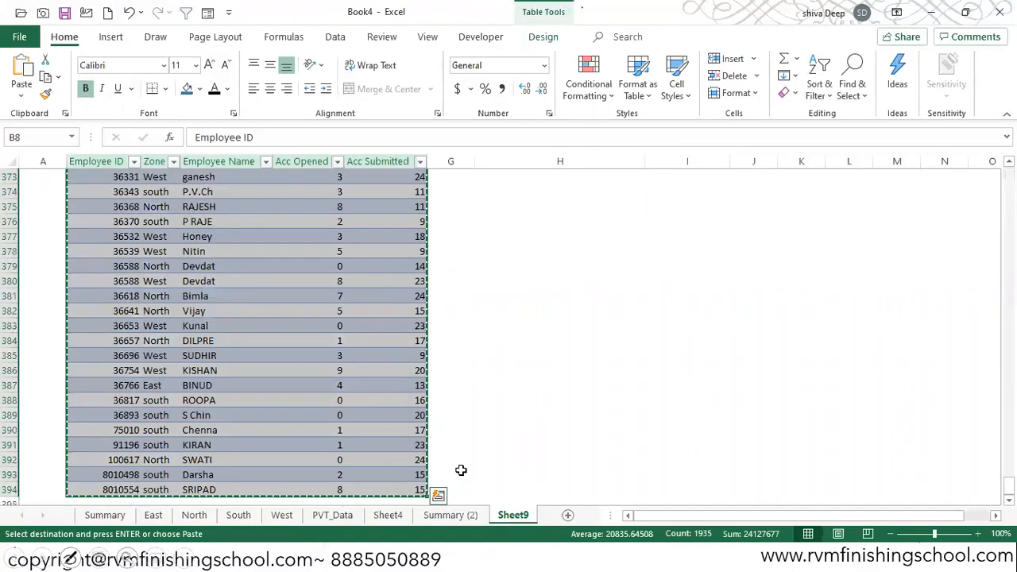
pyautogui.click(567, 515)
pyautogui.click(130, 191)
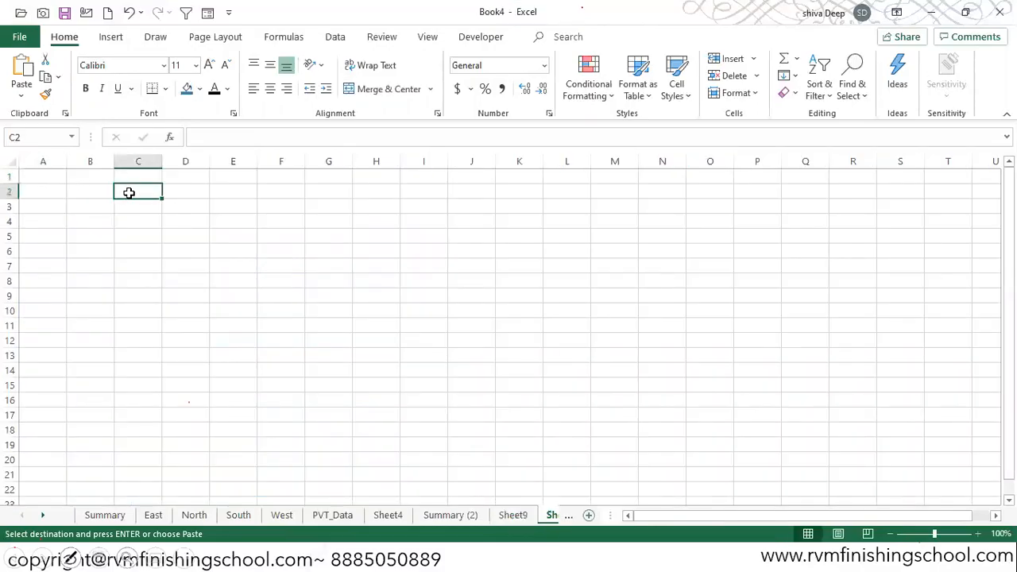
pyautogui.hotkey('ctrl', 'v')
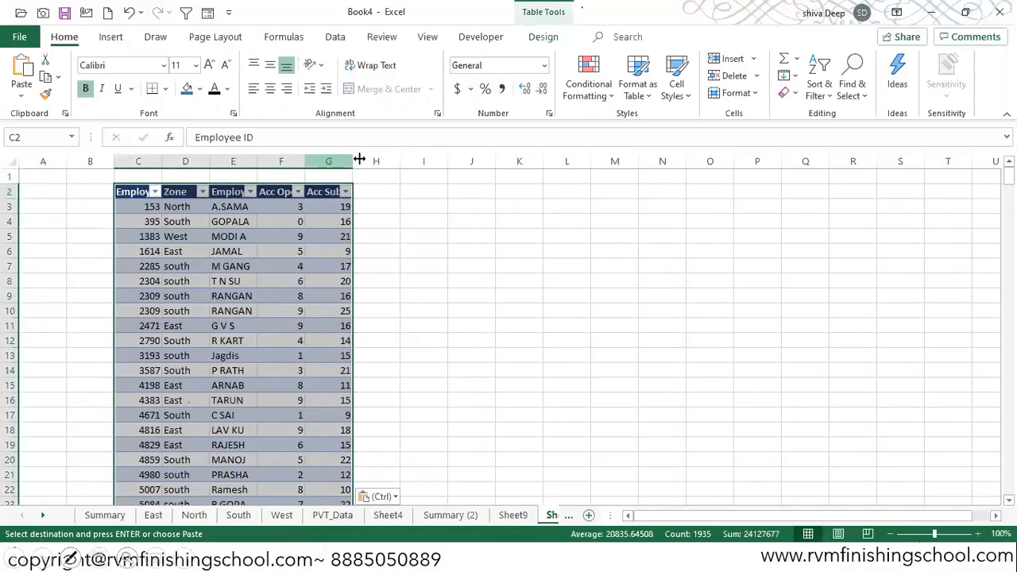
# - Hide the gridlines on the new sheet and deselect the pasted table
pyautogui.click(426, 37)
pyautogui.click(171, 89)
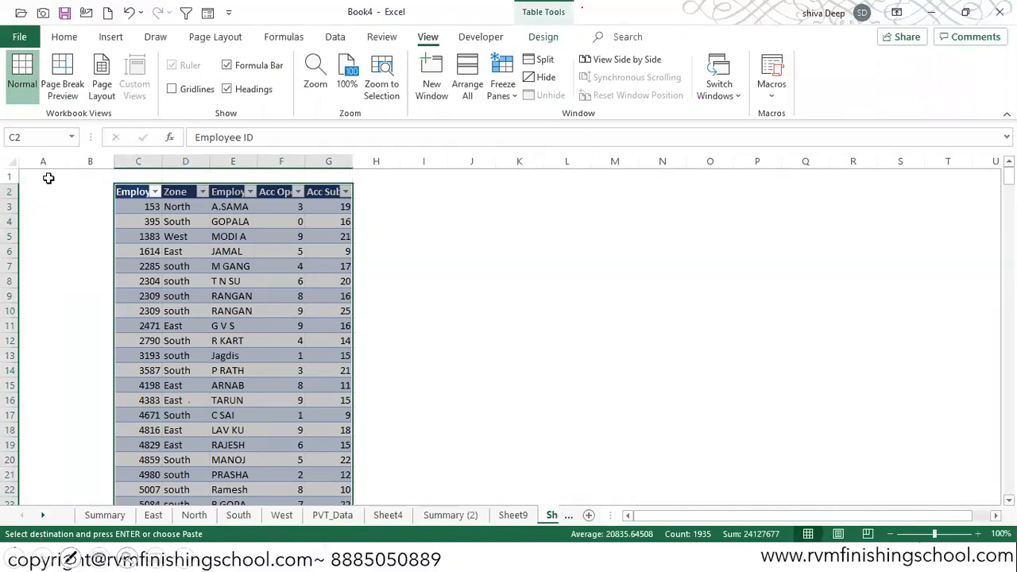
pyautogui.click(433, 193)
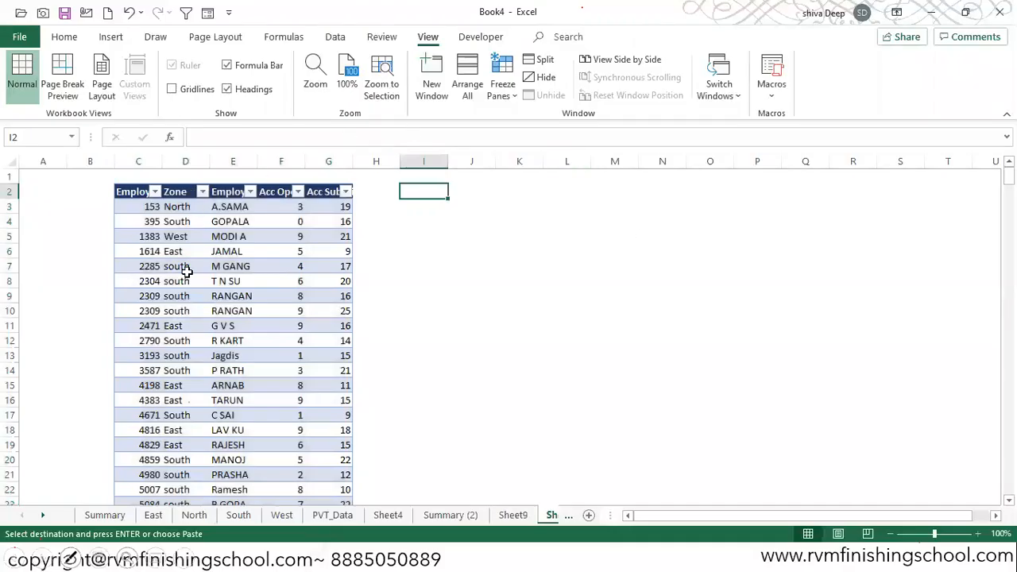
# - Insert six blank rows above the pasted table so that its header sits in row 8
pyautogui.click(9, 174)
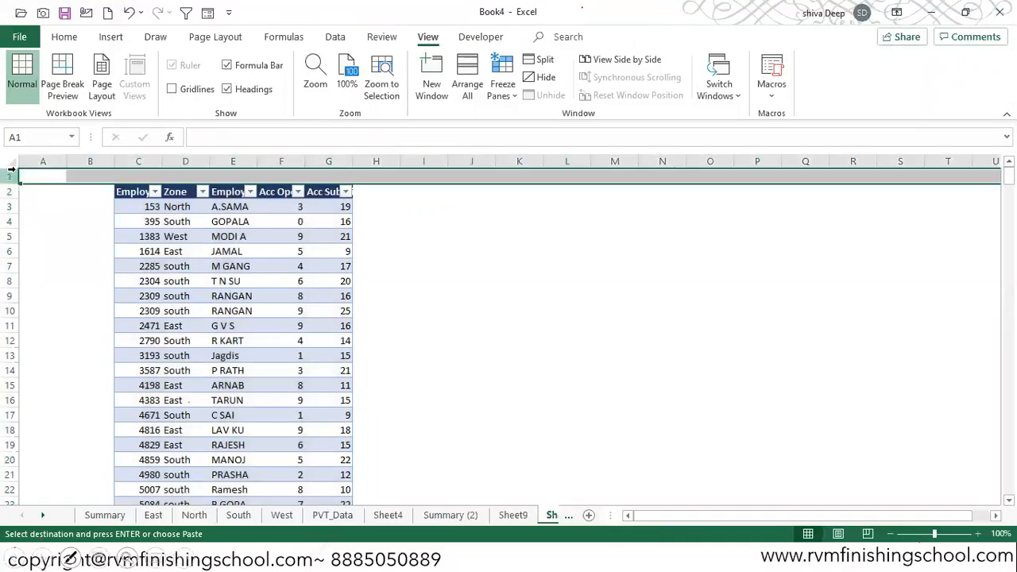
pyautogui.hotkey('ctrl', '+')
pyautogui.hotkey('ctrl', '+')
pyautogui.hotkey('ctrl', '+')
pyautogui.hotkey('ctrl', '+')
pyautogui.hotkey('ctrl', '+')
pyautogui.hotkey('ctrl', '+')
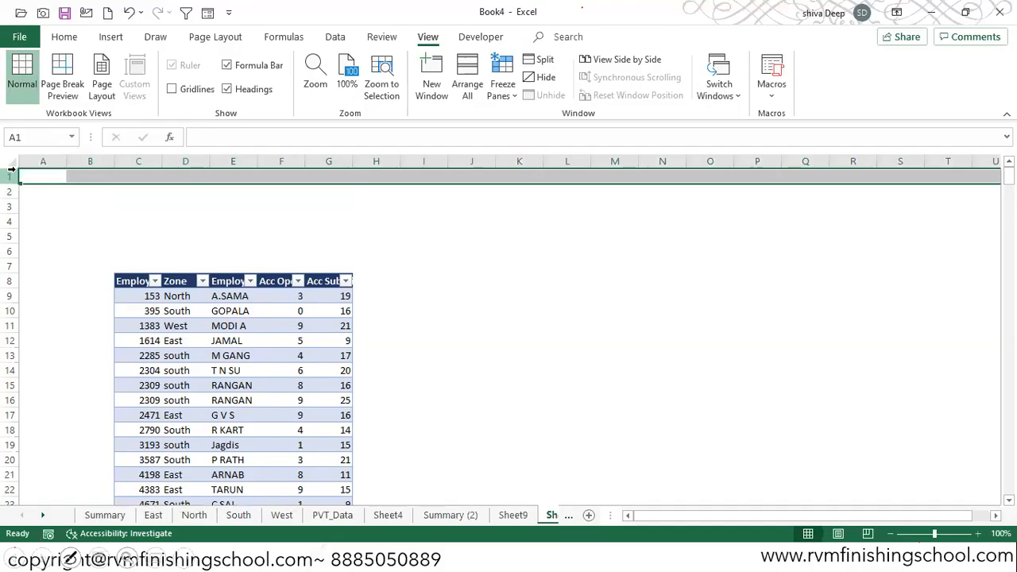
# - Insert a slicer for the Acc Opened field of the pasted employee table
pyautogui.press('Down')
pyautogui.press('Up')
pyautogui.press('Right')
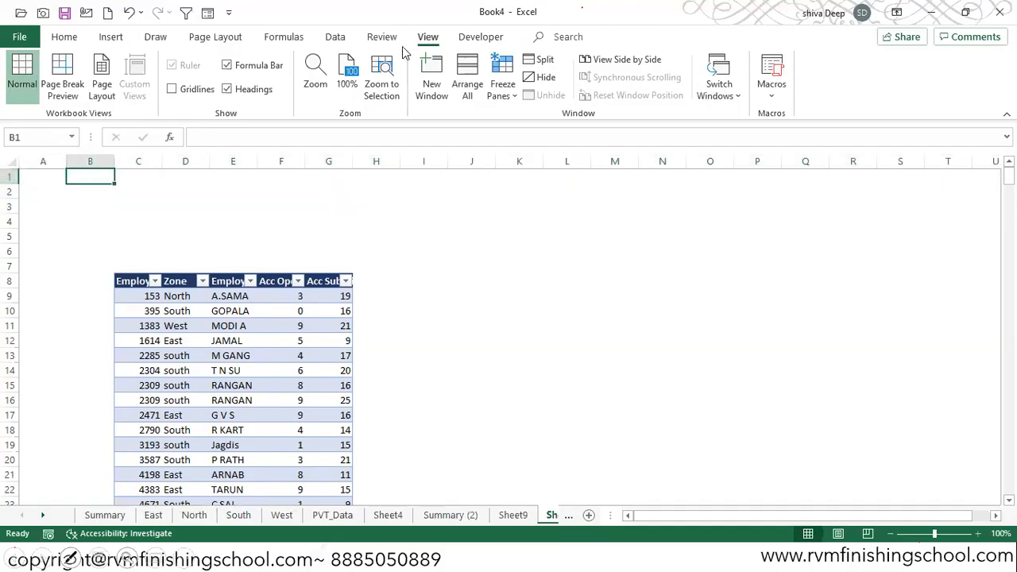
pyautogui.click(223, 325)
pyautogui.click(111, 38)
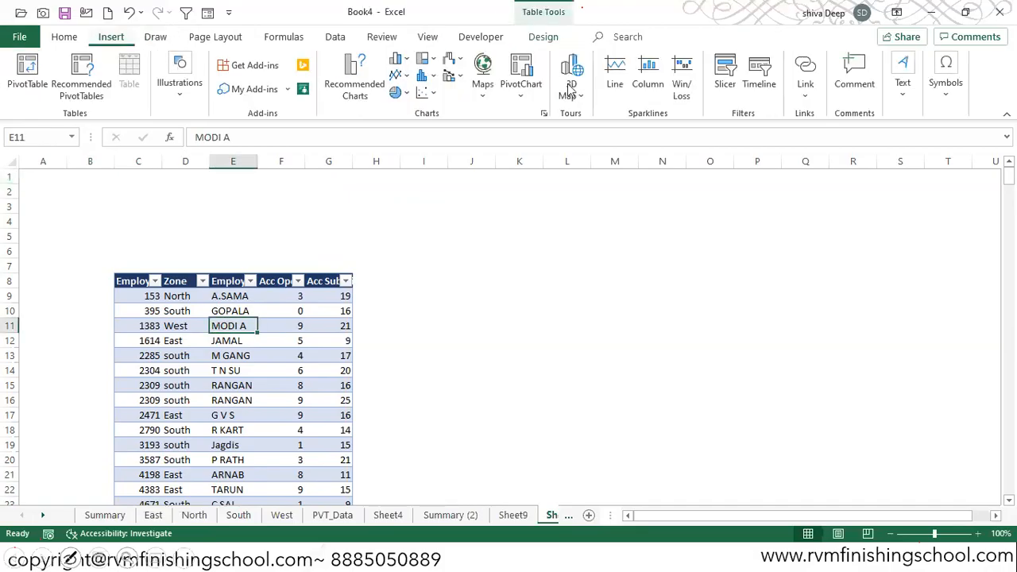
pyautogui.click(725, 80)
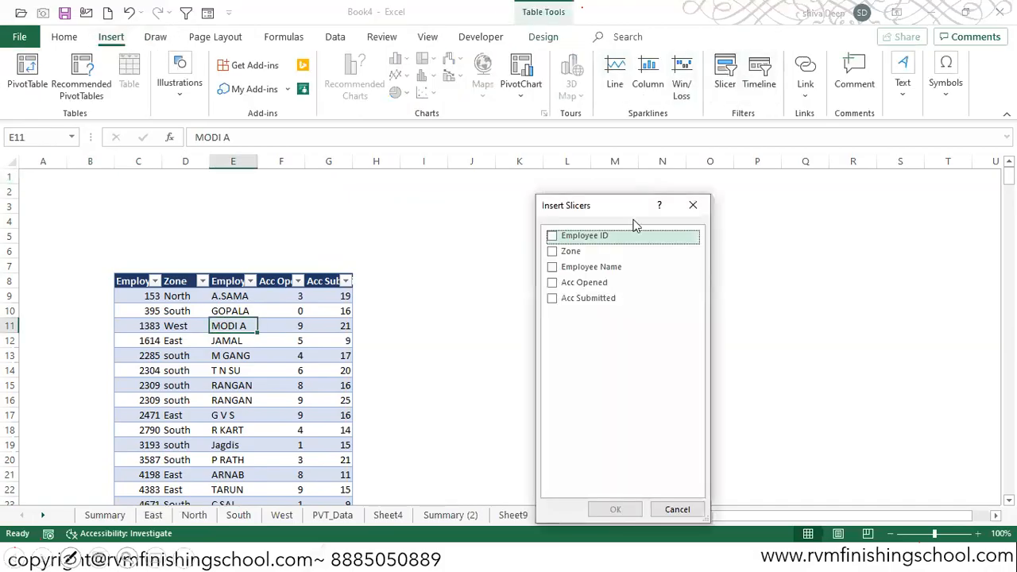
pyautogui.click(564, 286)
pyautogui.click(614, 509)
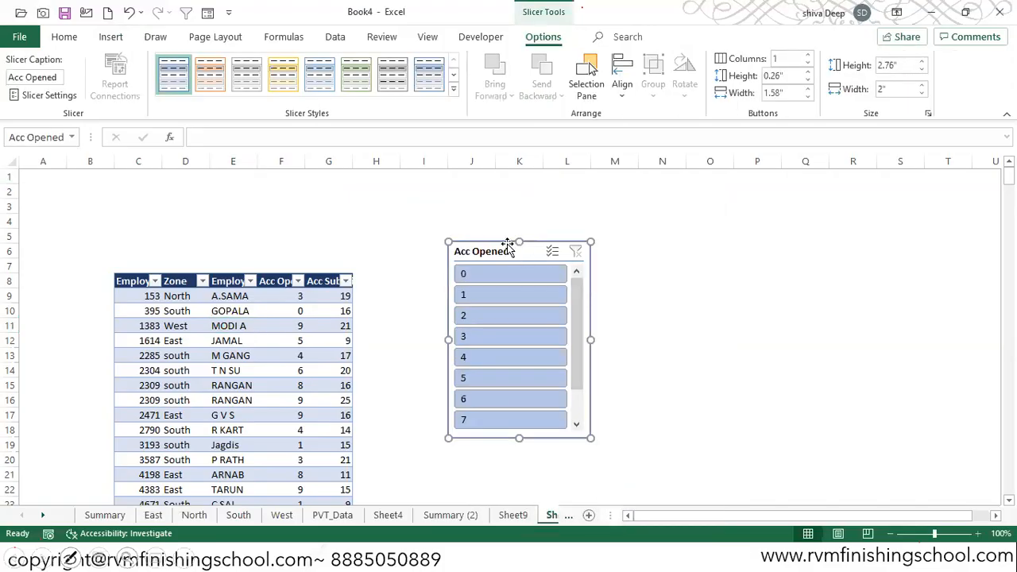
# - Lay out the Acc Opened slicer's buttons in six columns and widen the slicer to about 3.26 inches
pyautogui.moveTo(570, 325); pyautogui.dragTo(574, 383)
pyautogui.moveTo(592, 309); pyautogui.dragTo(595, 295)
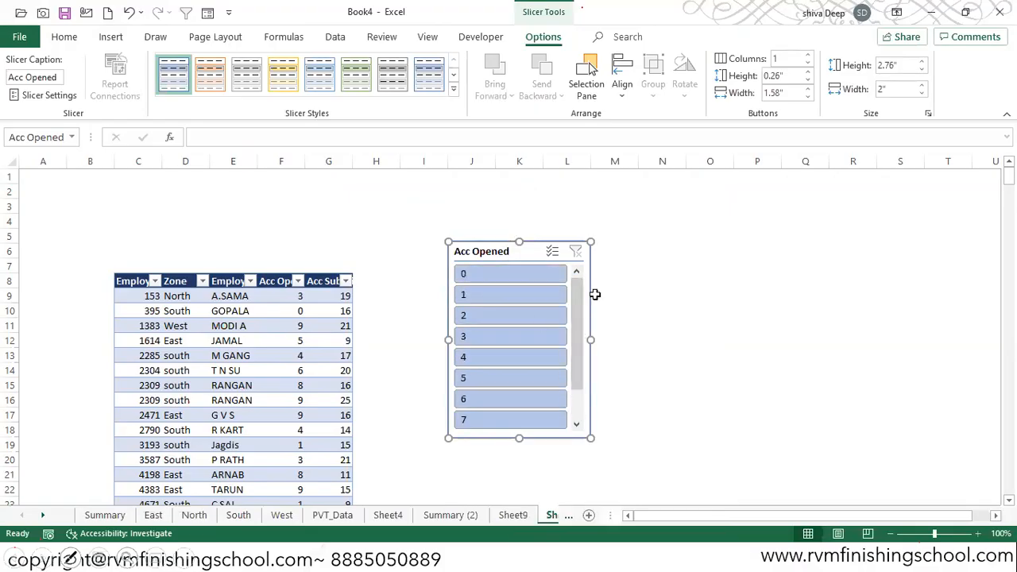
pyautogui.click(808, 56)
pyautogui.click(808, 55)
pyautogui.click(808, 56)
pyautogui.click(807, 55)
pyautogui.click(808, 56)
pyautogui.moveTo(589, 344); pyautogui.dragTo(680, 340)
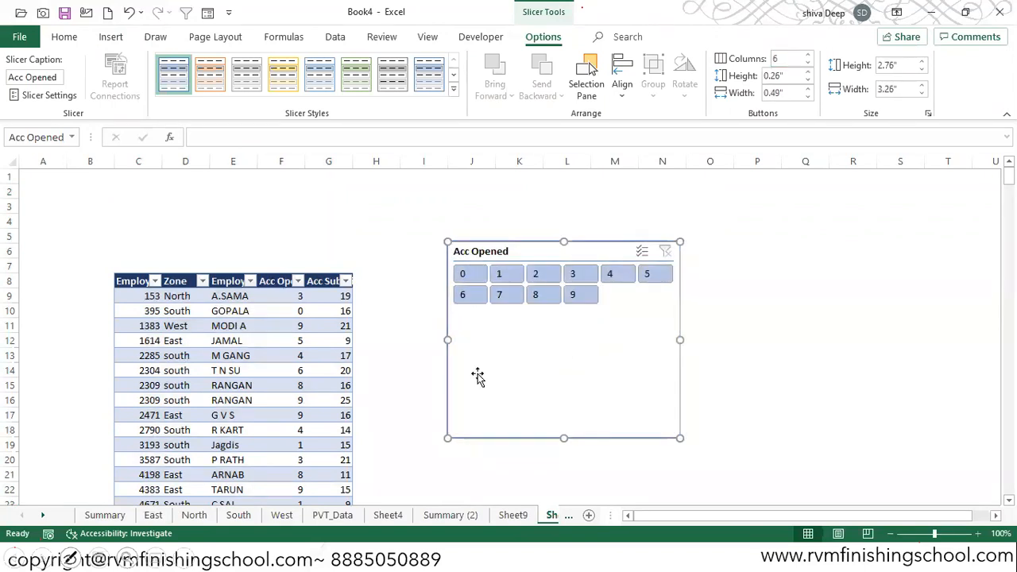
# - AutoFit the widths of columns C to G to the table's header texts
pyautogui.click(126, 281)
pyautogui.hotkey('shift', 'Right')
pyautogui.hotkey('shift', 'Right')
pyautogui.hotkey('shift', 'Right')
pyautogui.hotkey('shift', 'Right')
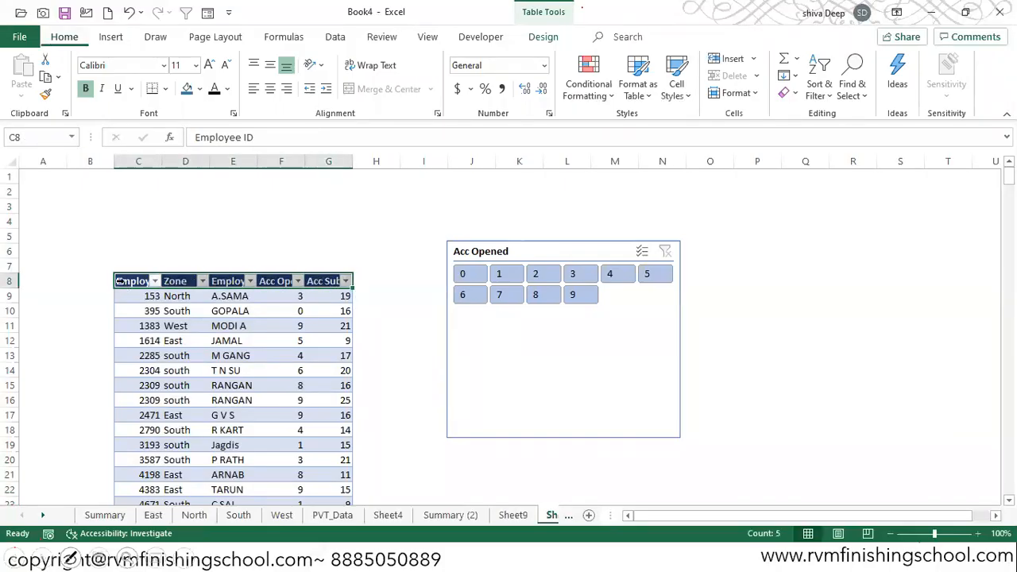
pyautogui.hotkey('alt', 'h')
pyautogui.press('o')
pyautogui.press('i')
# - Fit the Acc Opened slicer into the blank rows above the table, about 1.3 inches high and 2.5 inches wide
pyautogui.moveTo(551, 243); pyautogui.dragTo(525, 218)
pyautogui.moveTo(535, 406); pyautogui.dragTo(524, 302)
pyautogui.moveTo(496, 213); pyautogui.dragTo(189, 179)
pyautogui.moveTo(346, 220); pyautogui.dragTo(292, 222)
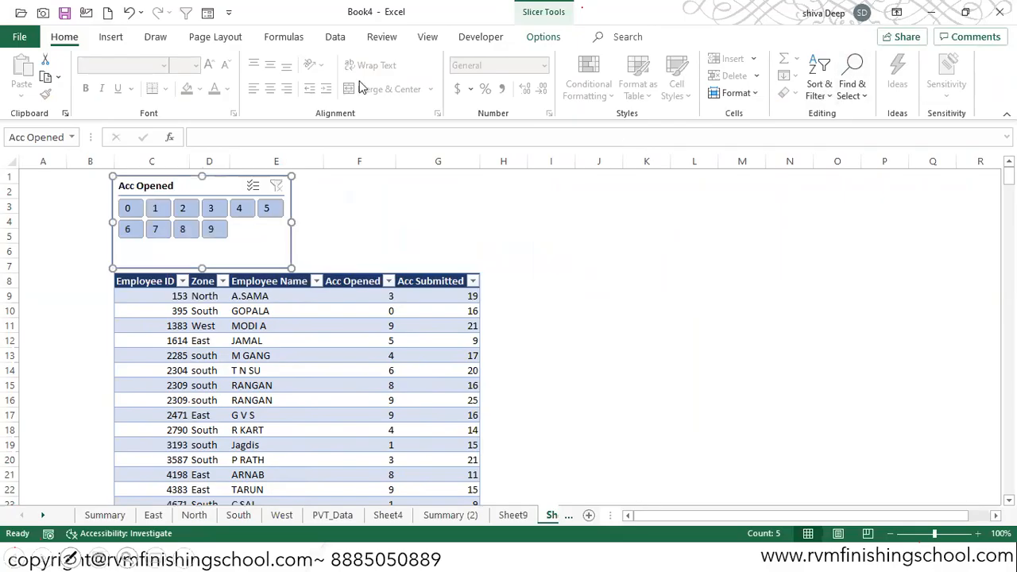
# - Set the Acc Opened slicer's button layout to four columns
pyautogui.click(545, 38)
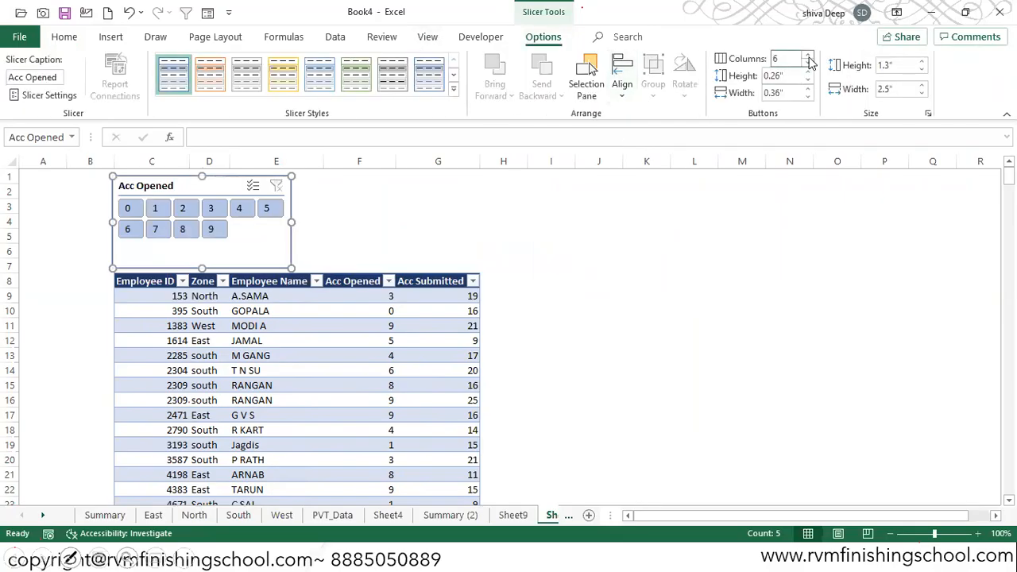
pyautogui.click(807, 65)
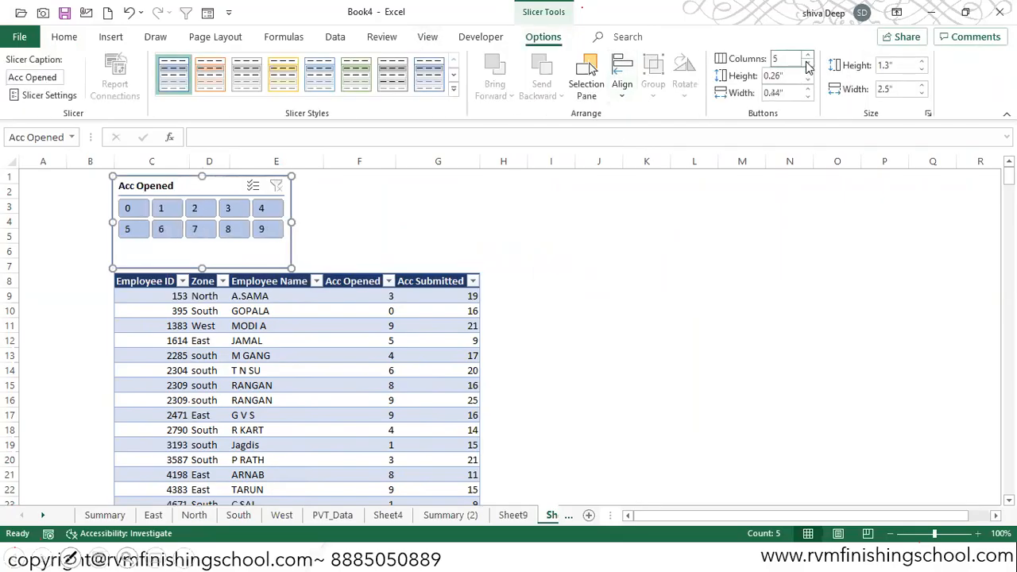
pyautogui.click(807, 65)
pyautogui.click(807, 65)
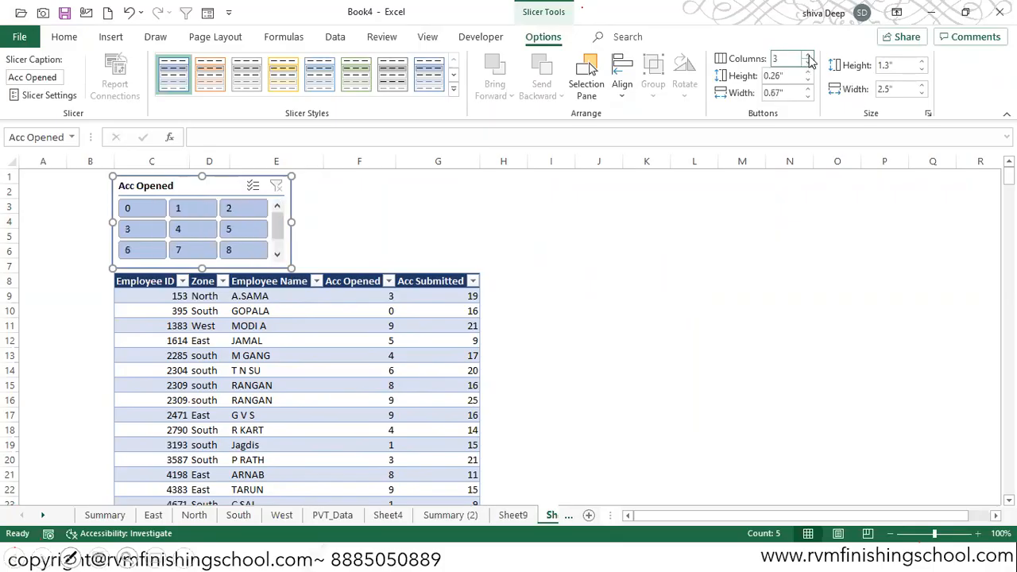
pyautogui.click(808, 59)
# - Widen the Acc Opened slicer to about 2.7 inches and move it flush with the table's right edge, above the header
pyautogui.click(296, 220)
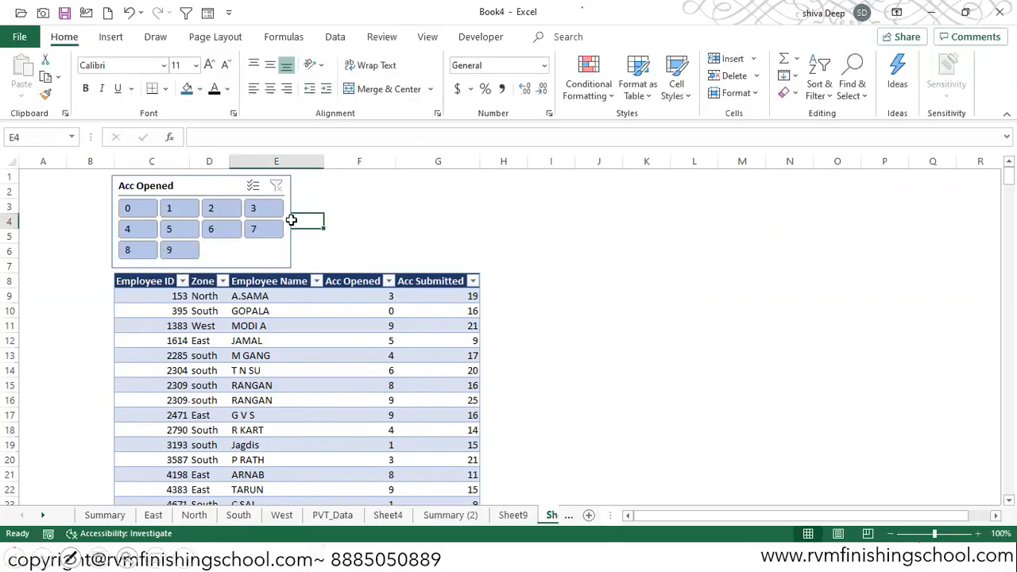
pyautogui.click(291, 220)
pyautogui.moveTo(291, 220); pyautogui.dragTo(306, 221)
pyautogui.click(350, 242)
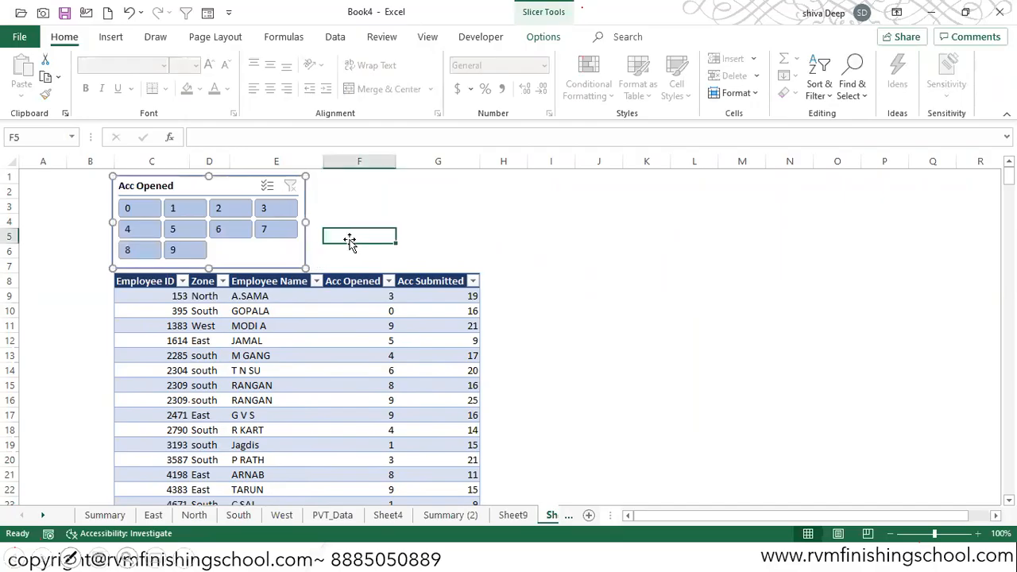
pyautogui.moveTo(223, 176); pyautogui.dragTo(381, 187)
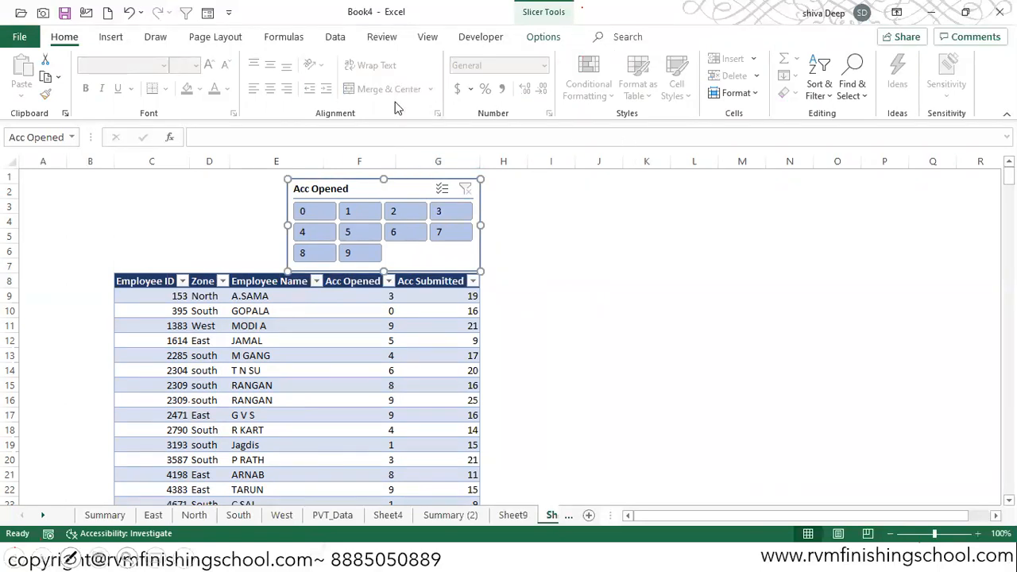
# - Insert a second slicer for the table's Zone field
pyautogui.click(266, 327)
pyautogui.click(112, 37)
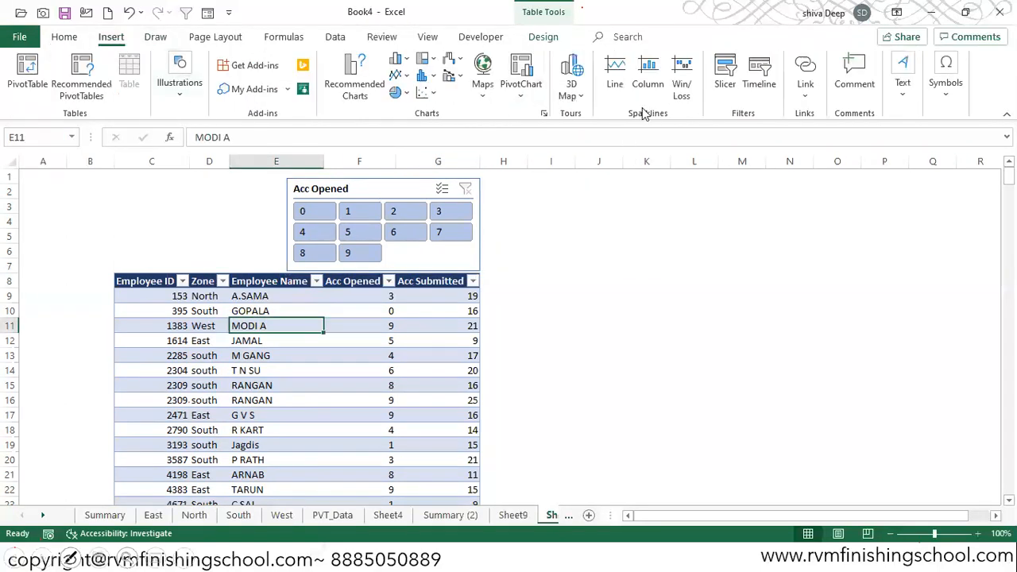
pyautogui.click(725, 75)
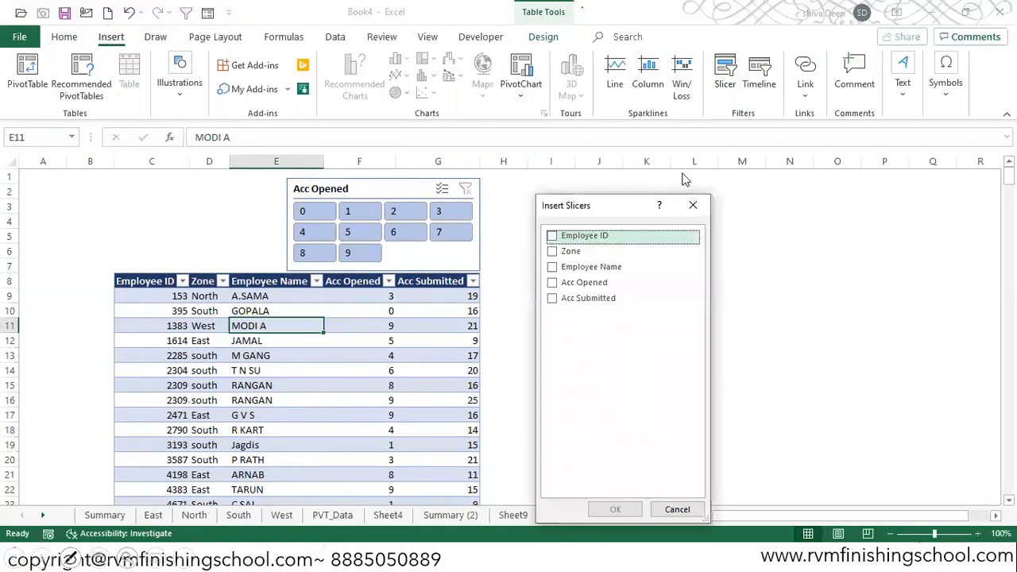
pyautogui.click(580, 251)
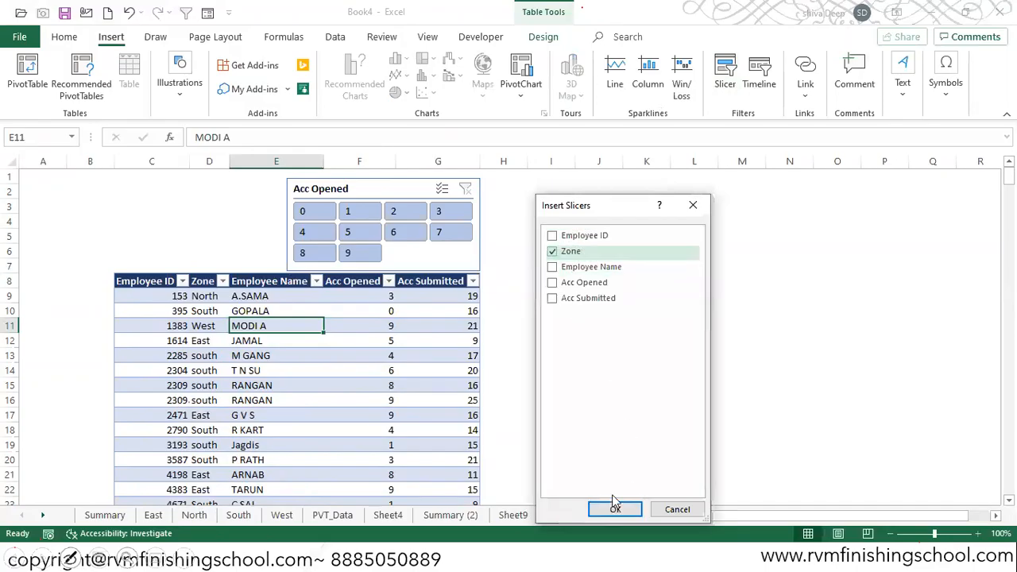
pyautogui.click(614, 509)
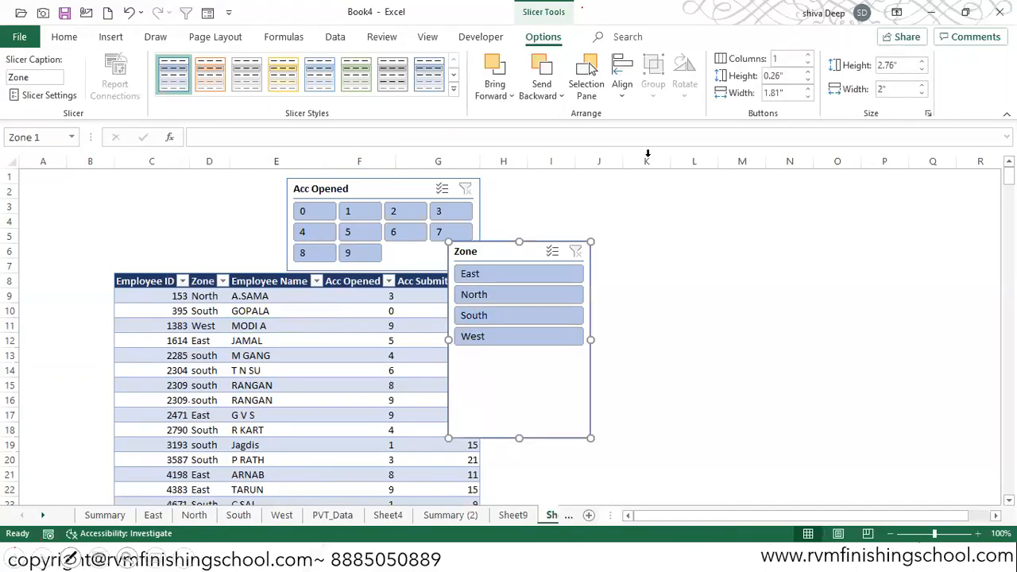
# - Lay out the Zone slicer in three columns, about 1.25 by 2.42 inches, above the table beside the Acc Opened slicer
pyautogui.click(807, 55)
pyautogui.click(807, 55)
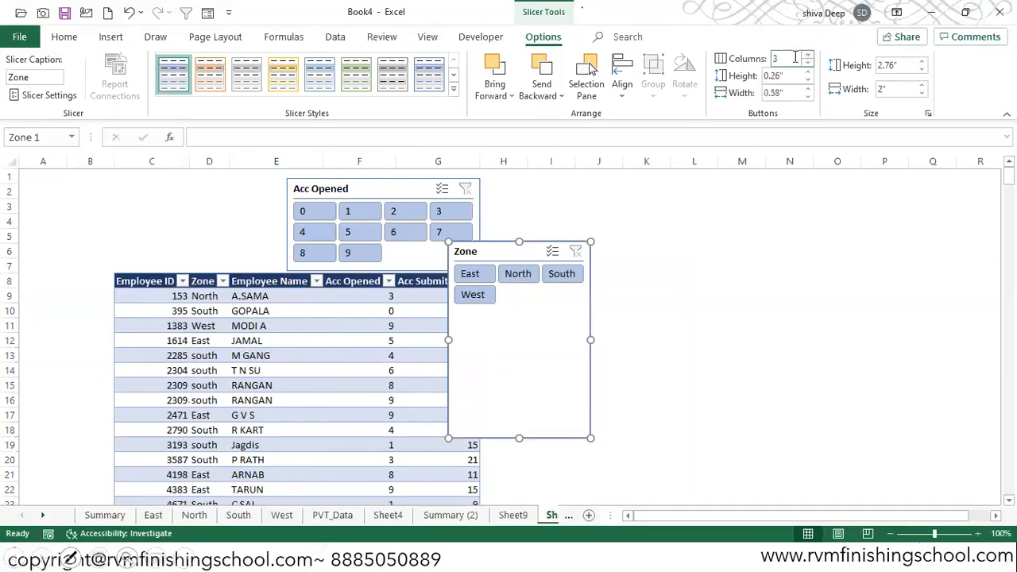
pyautogui.moveTo(523, 438); pyautogui.dragTo(519, 330)
pyautogui.moveTo(498, 247); pyautogui.dragTo(300, 222)
pyautogui.moveTo(175, 191); pyautogui.dragTo(159, 186)
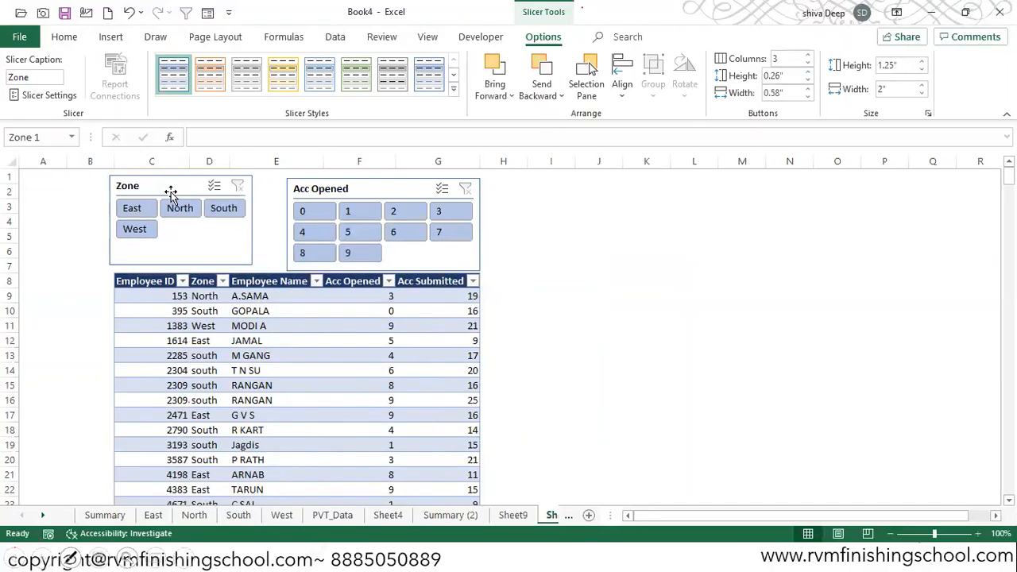
pyautogui.moveTo(252, 220); pyautogui.dragTo(282, 220)
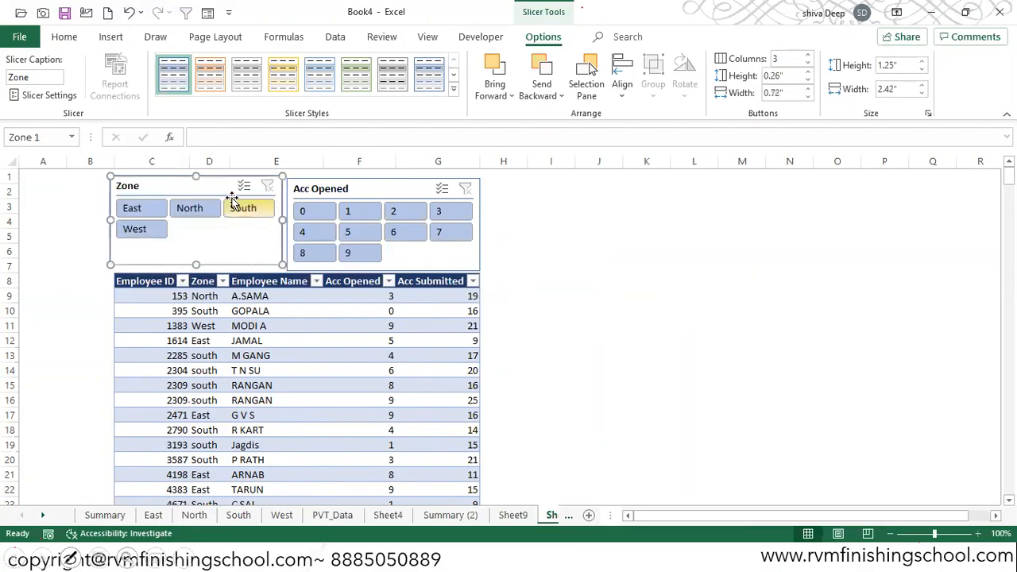
pyautogui.moveTo(214, 193); pyautogui.dragTo(215, 190)
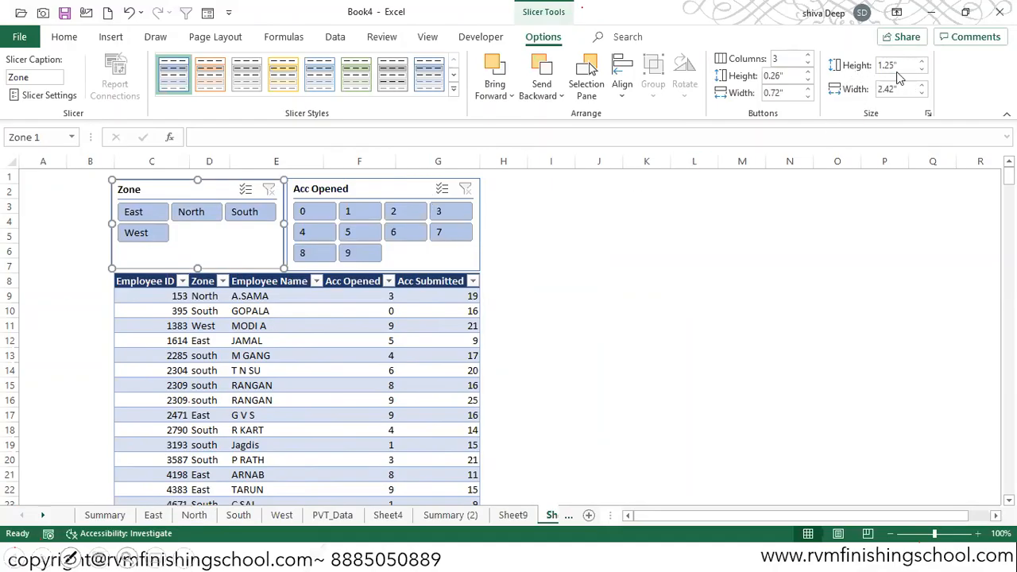
# - Try to set the Acc Opened slicer's height to 1.25 inches
pyautogui.click(405, 188)
pyautogui.click(903, 67)
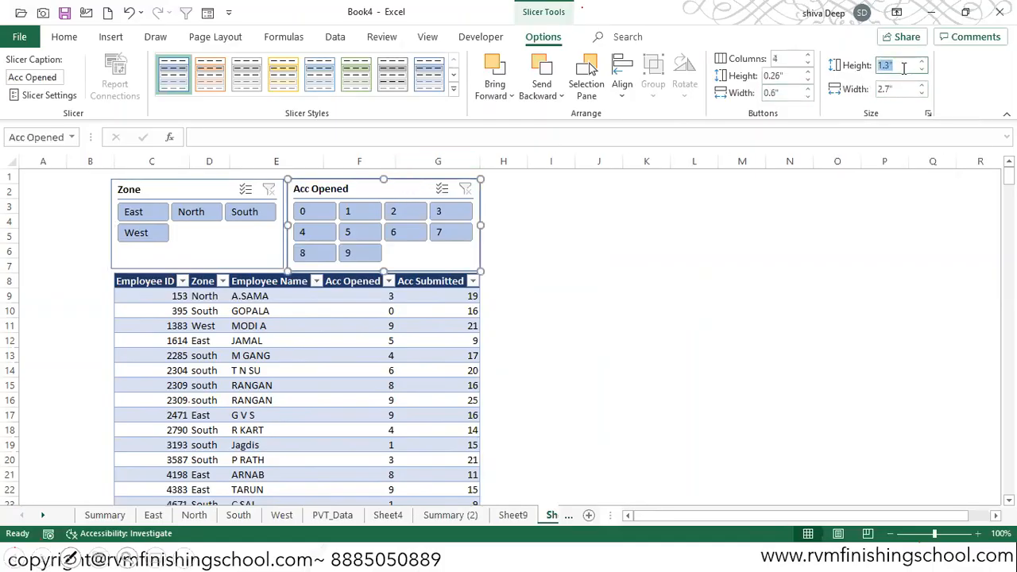
pyautogui.write('1')
pyautogui.press('Return')
pyautogui.write('25')
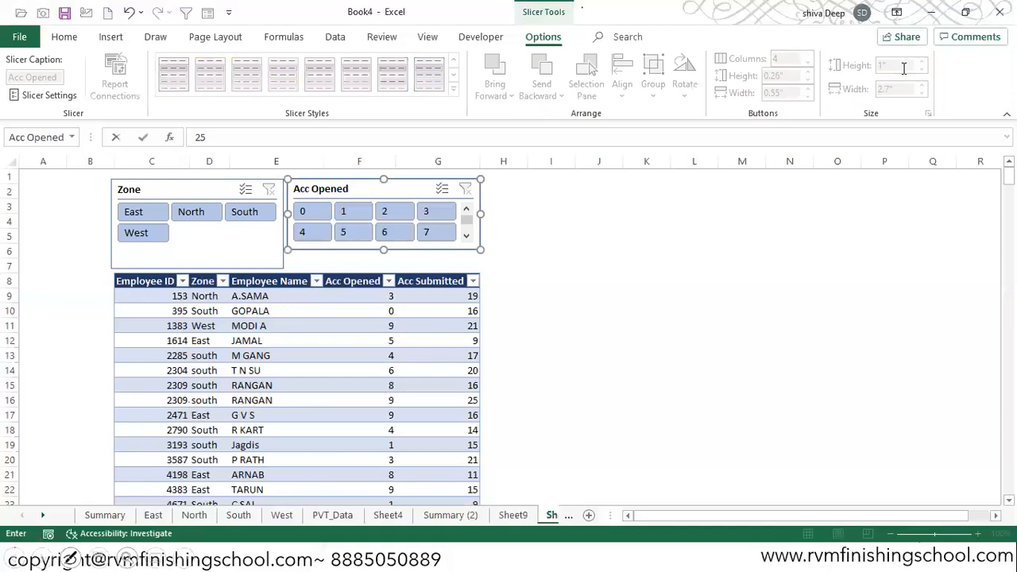
pyautogui.click(737, 230)
pyautogui.press('Return')
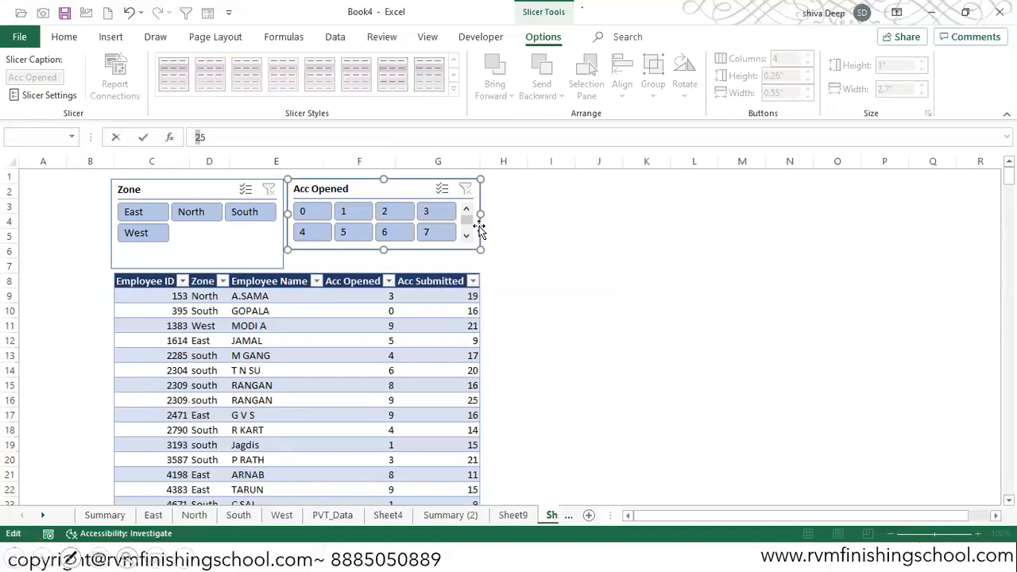
pyautogui.click(410, 192)
pyautogui.press('Escape')
pyautogui.press('Escape')
pyautogui.press('Escape')
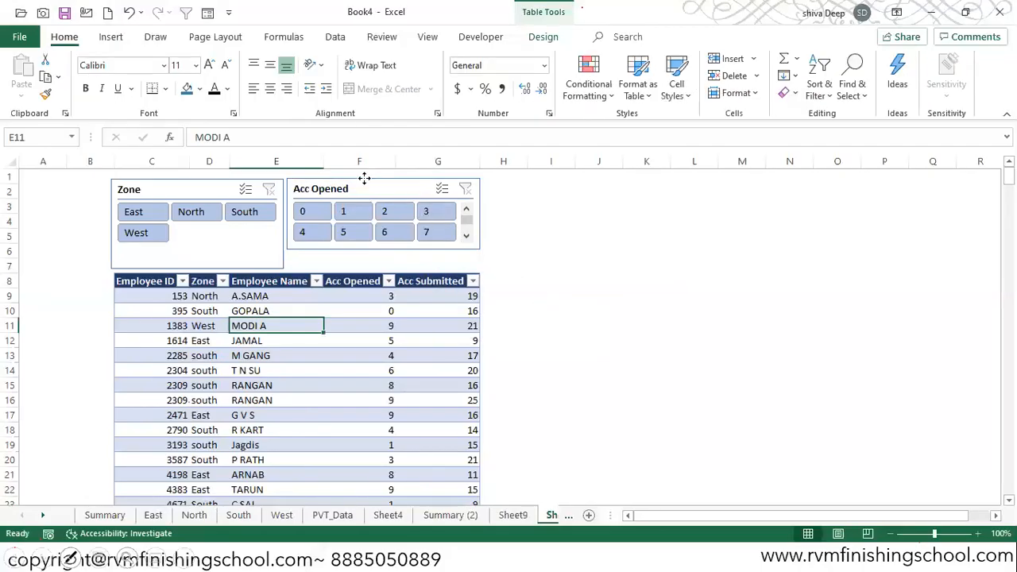
# - Set the Acc Opened slicer's height to 1.25 inches to match the Zone slicer, and deselect it
pyautogui.click(364, 178)
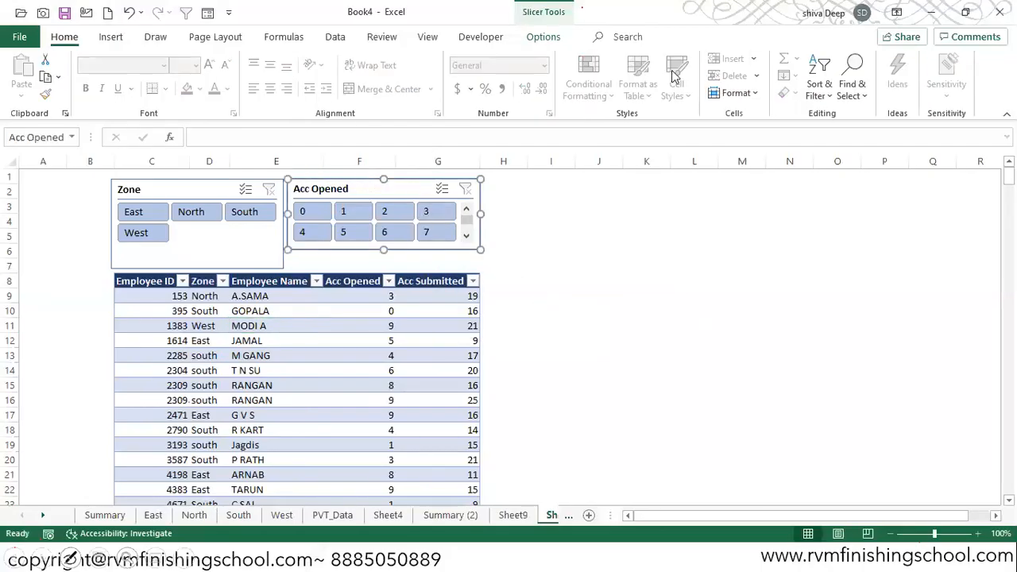
pyautogui.click(542, 37)
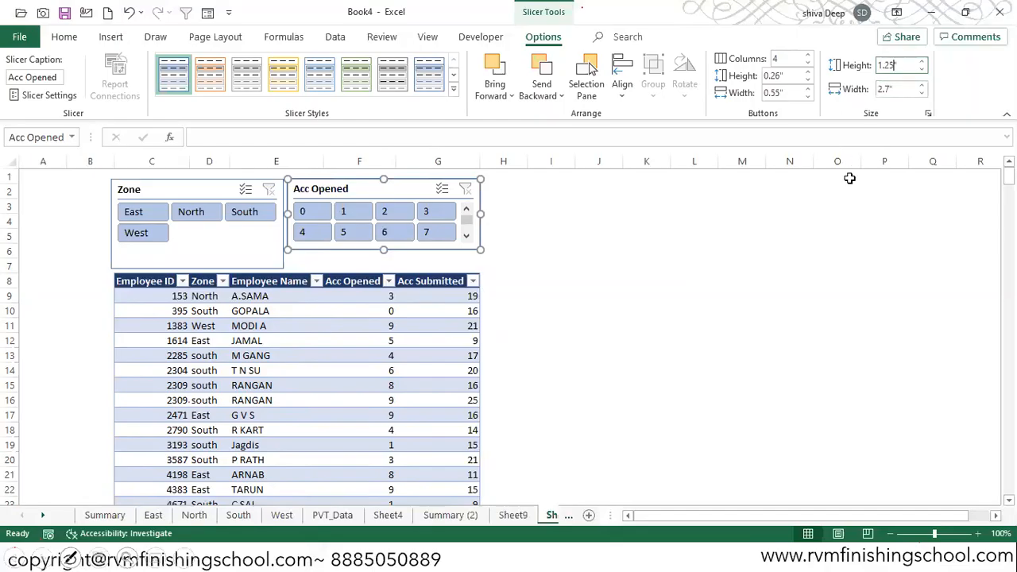
pyautogui.click(840, 204)
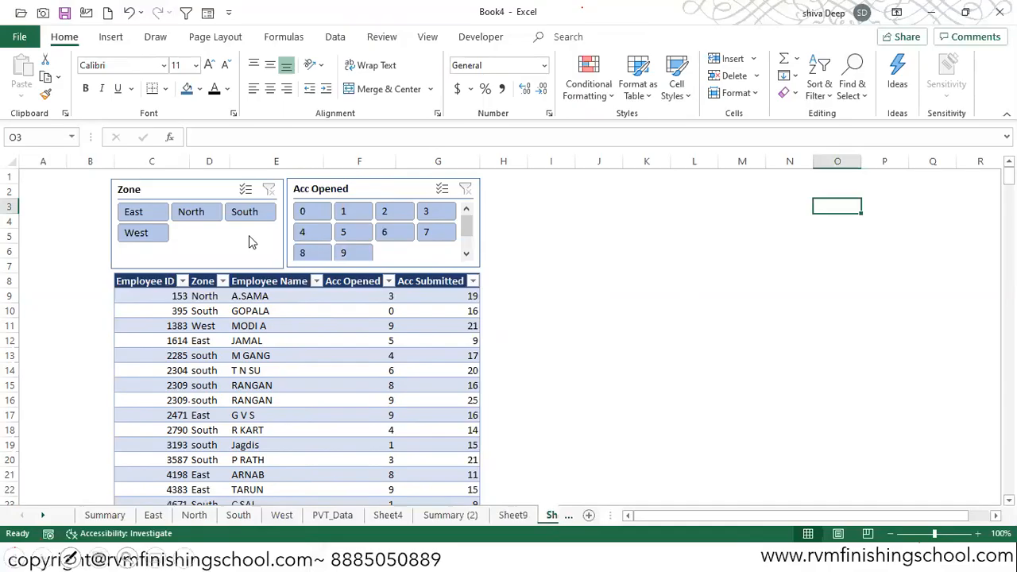
pyautogui.click(576, 180)
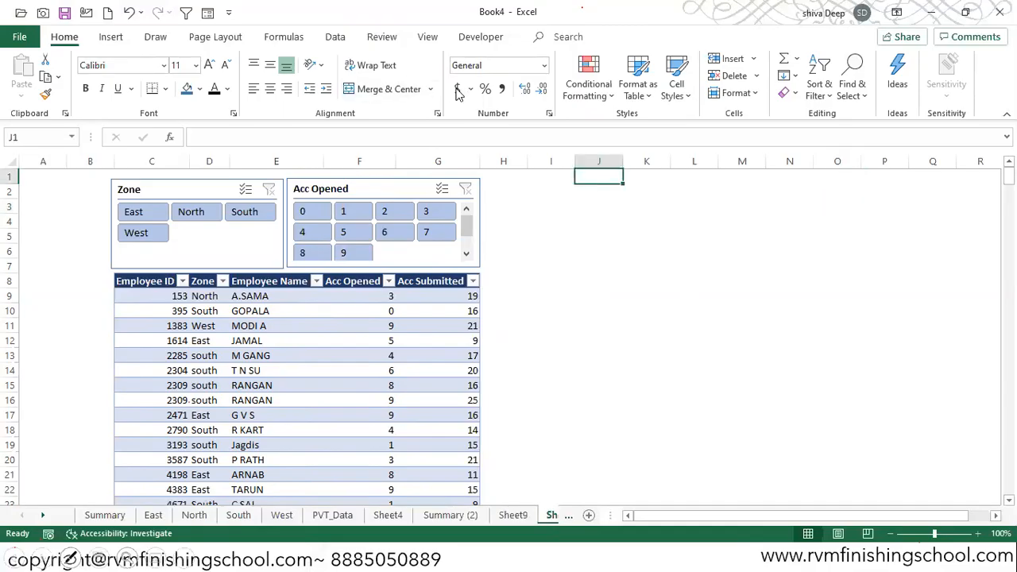
# - Check the Zone slicer's width and set the Acc Opened slicer's width to the same 2.42 inches
pyautogui.click(205, 251)
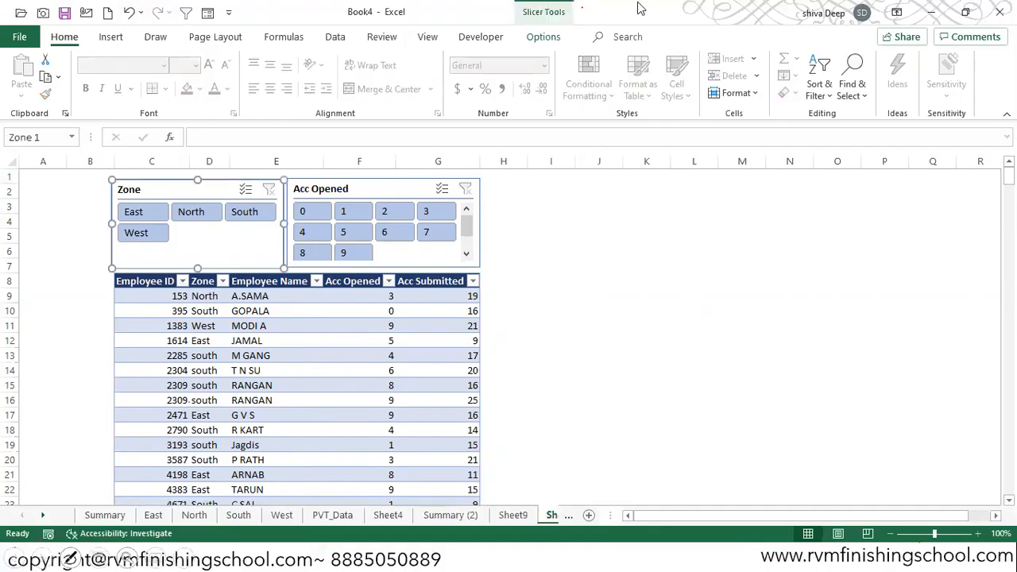
pyautogui.click(546, 40)
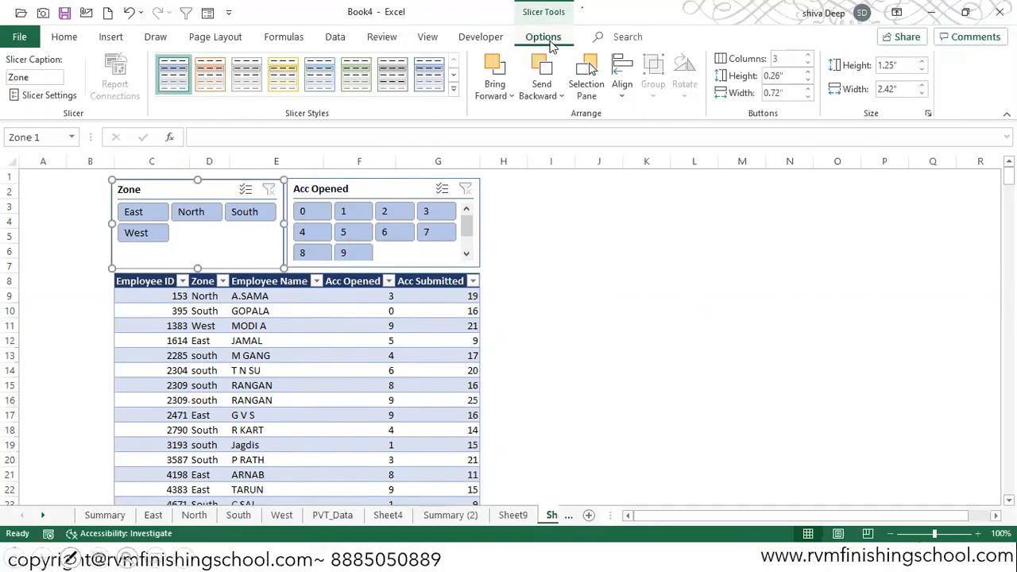
pyautogui.click(417, 336)
pyautogui.click(435, 263)
pyautogui.click(890, 89)
pyautogui.click(890, 89)
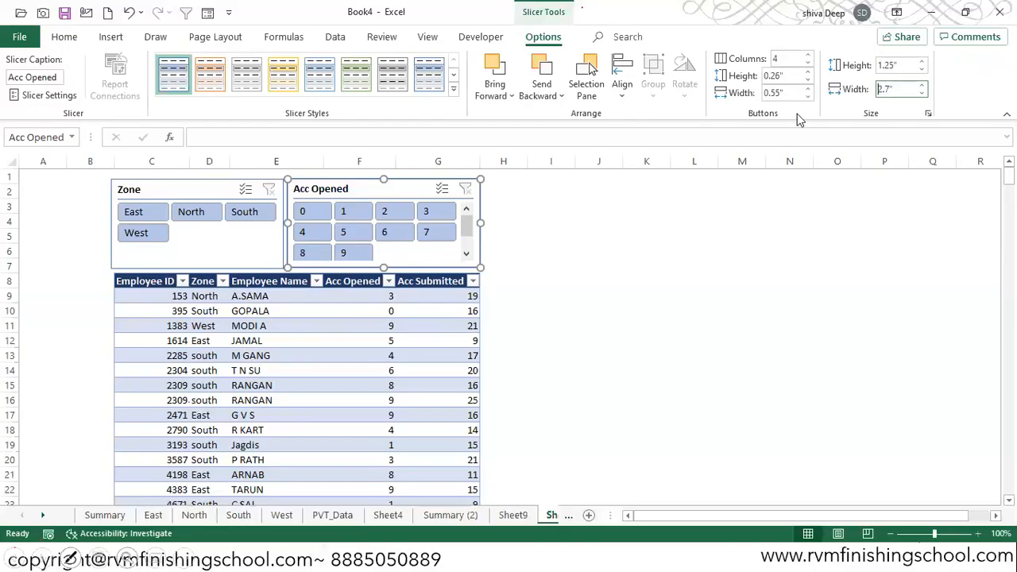
pyautogui.press('BackSpace')
pyautogui.press('BackSpace')
pyautogui.write('.42')
pyautogui.press('Return')
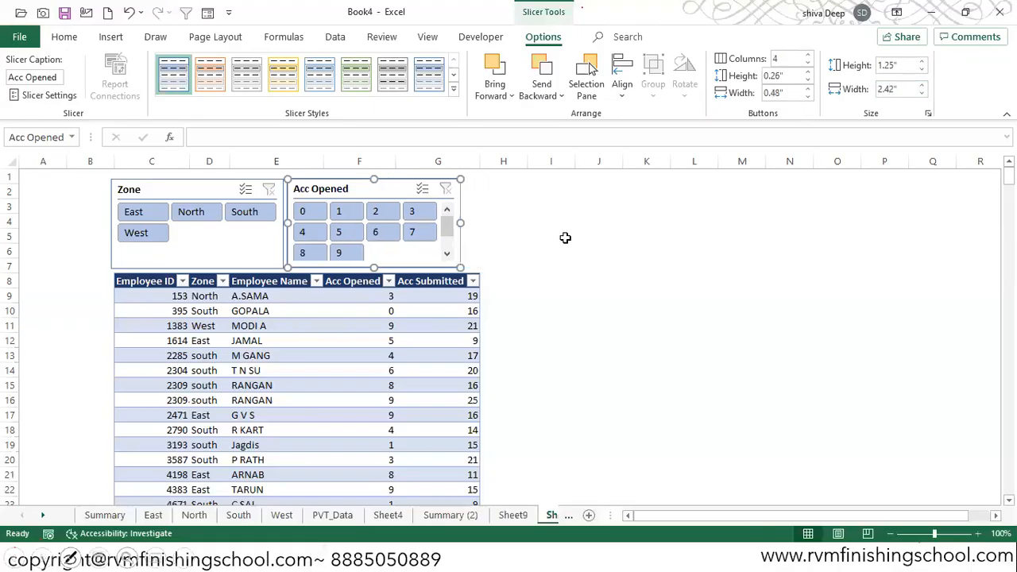
# - Move the Acc Opened slicer flush with the table's right edge and shift the Zone slicer slightly toward it
pyautogui.click(563, 236)
pyautogui.click(372, 182)
pyautogui.moveTo(372, 183); pyautogui.dragTo(388, 184)
pyautogui.moveTo(231, 181); pyautogui.dragTo(244, 184)
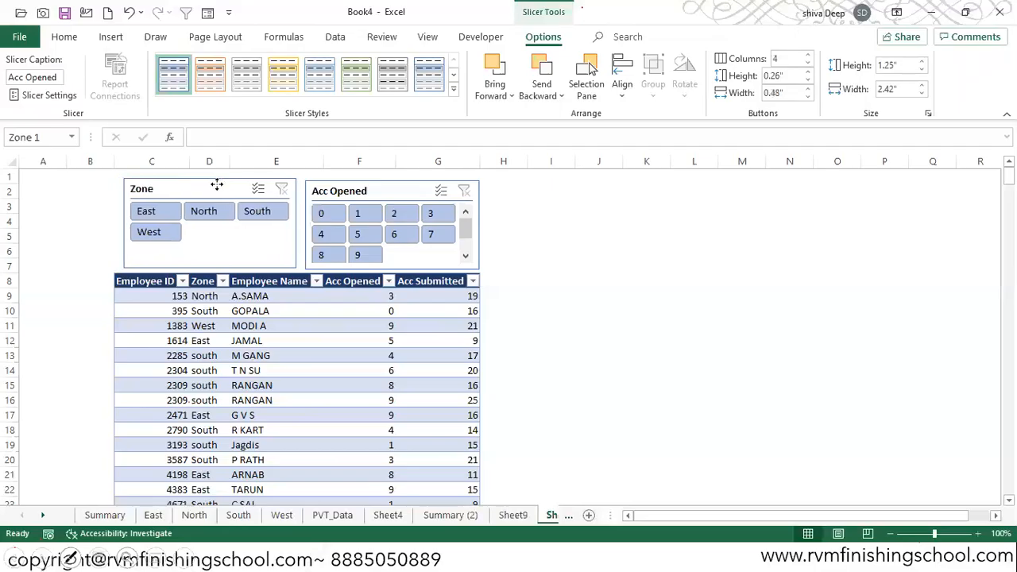
# - Filter the table to the East zone, trying the Acc Opened values 0, 5 and 9 one after another
pyautogui.click(150, 221)
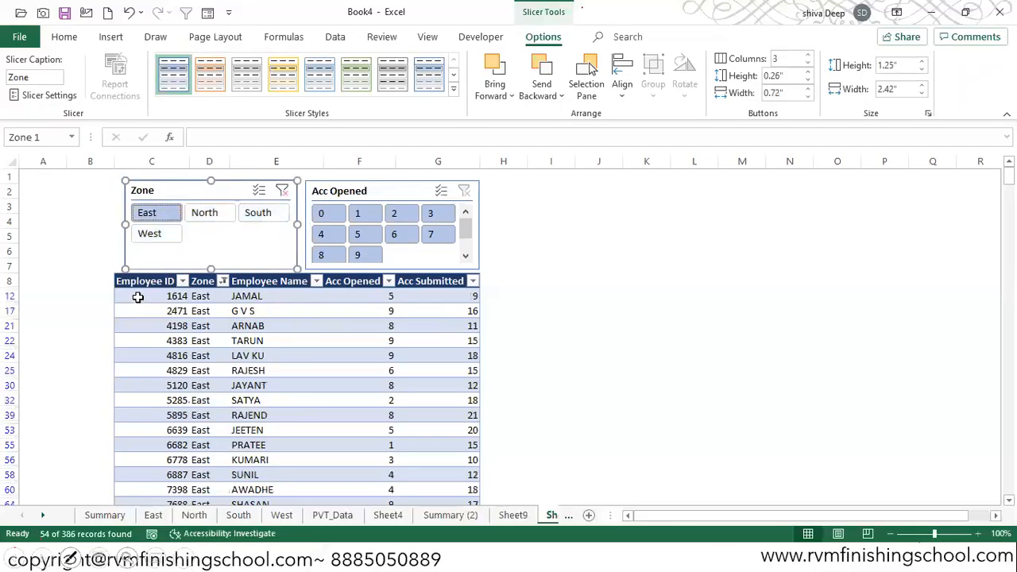
pyautogui.click(333, 219)
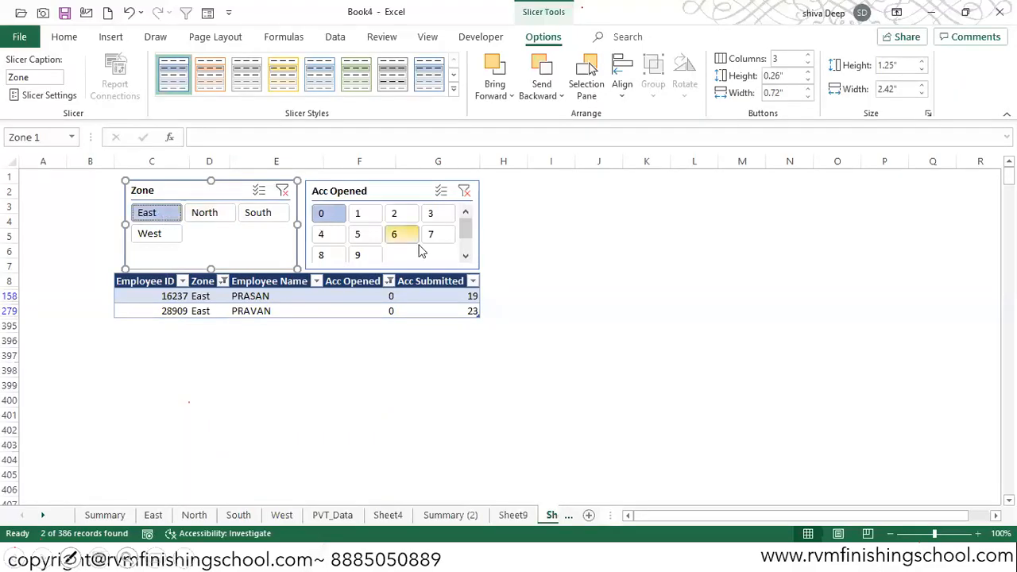
pyautogui.click(359, 234)
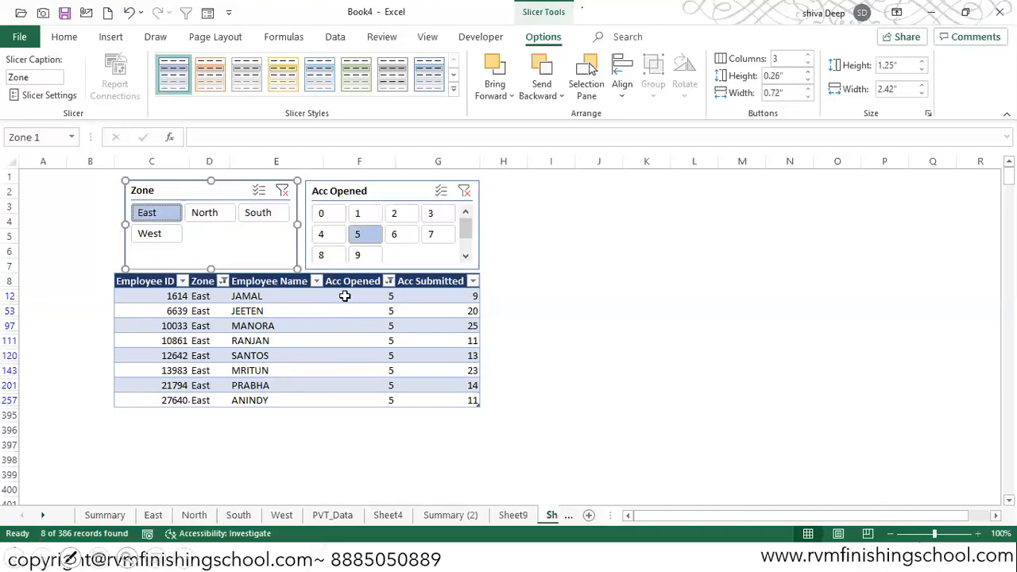
pyautogui.click(358, 255)
# - Stretch the Acc Opened slicer upward to fit all its buttons, and widen the Zone slicer to 2.55 inches, flush with the table's left edge
pyautogui.click(387, 193)
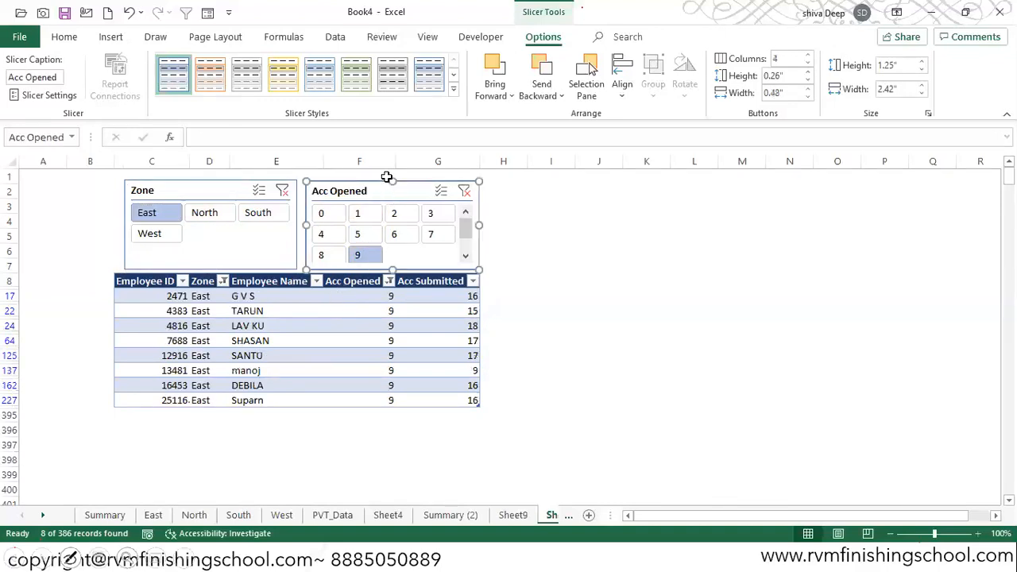
pyautogui.moveTo(395, 173); pyautogui.dragTo(394, 172)
pyautogui.click(495, 236)
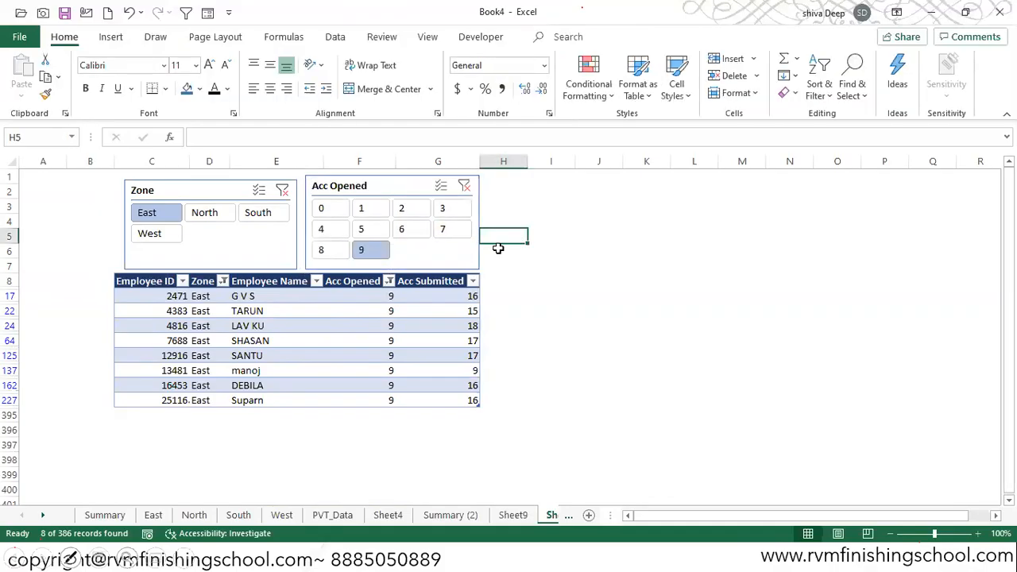
pyautogui.click(125, 228)
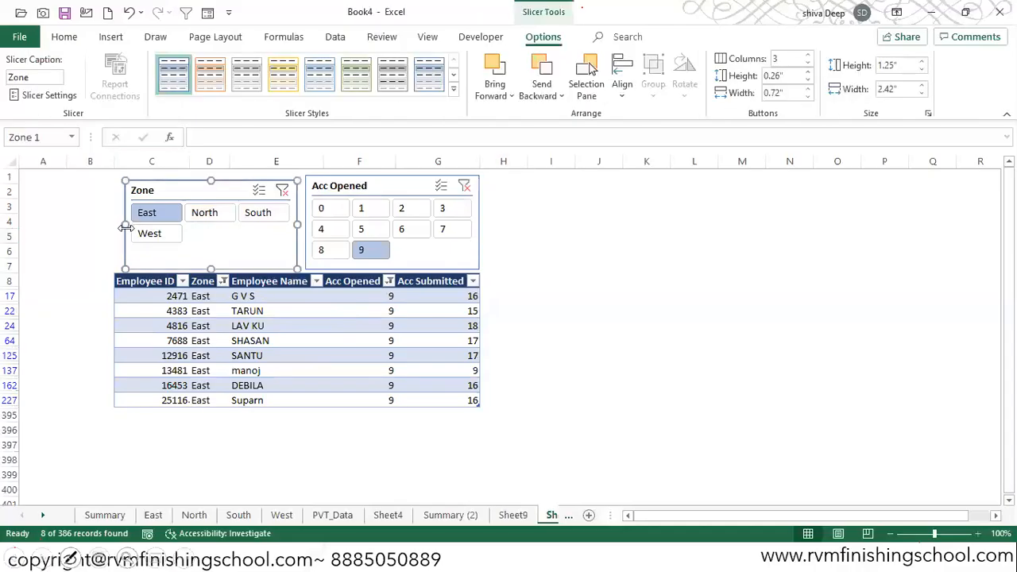
pyautogui.moveTo(118, 225); pyautogui.dragTo(108, 225)
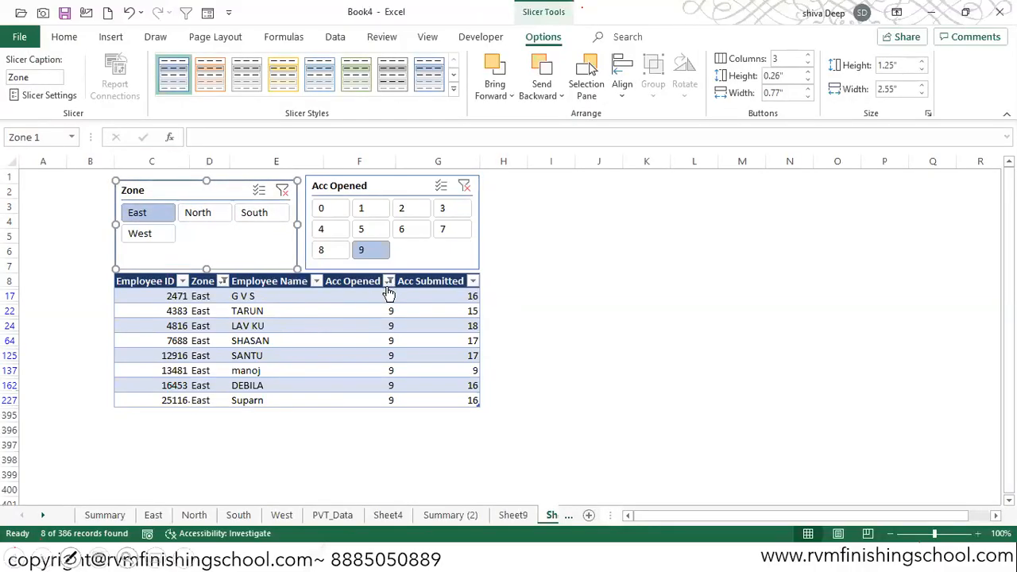
# - Filter the table to the North zone, trying the Acc Opened values 1, 6 and 0 one after another
pyautogui.click(200, 214)
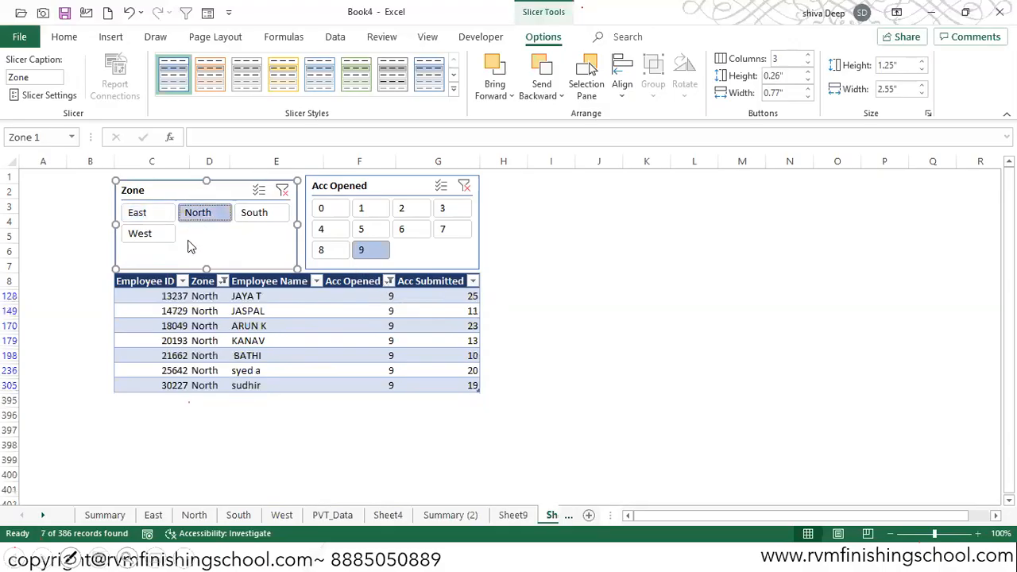
pyautogui.click(367, 209)
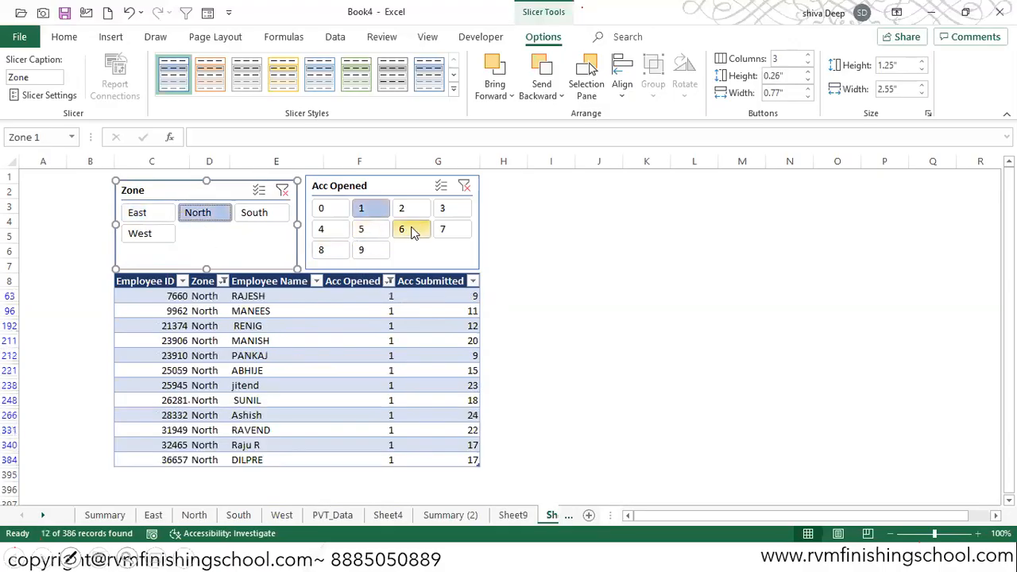
pyautogui.click(412, 230)
pyautogui.click(333, 213)
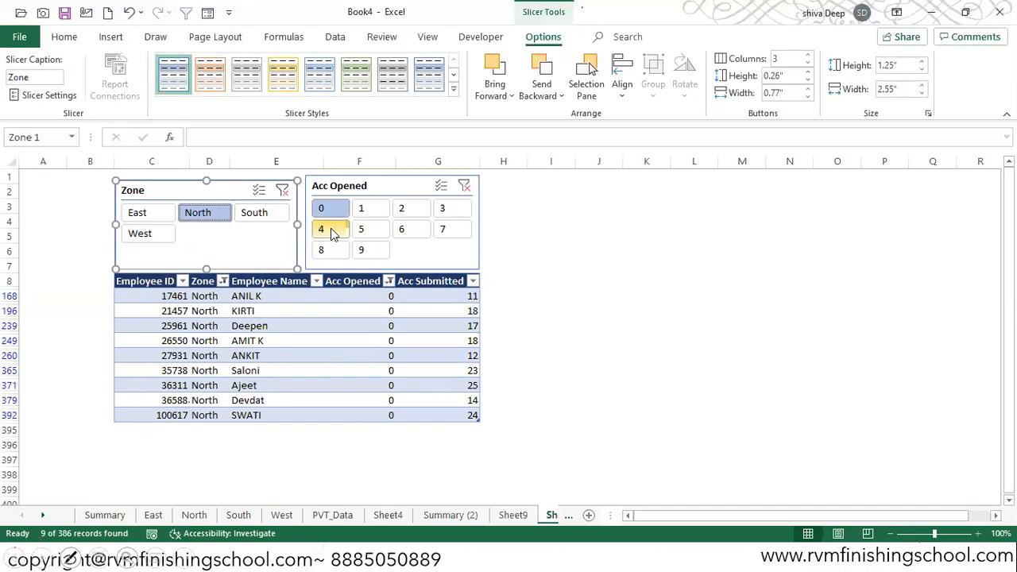
# - Review the Zone slicer and the account total on Sheet9, and return to Sheet10
pyautogui.click(520, 515)
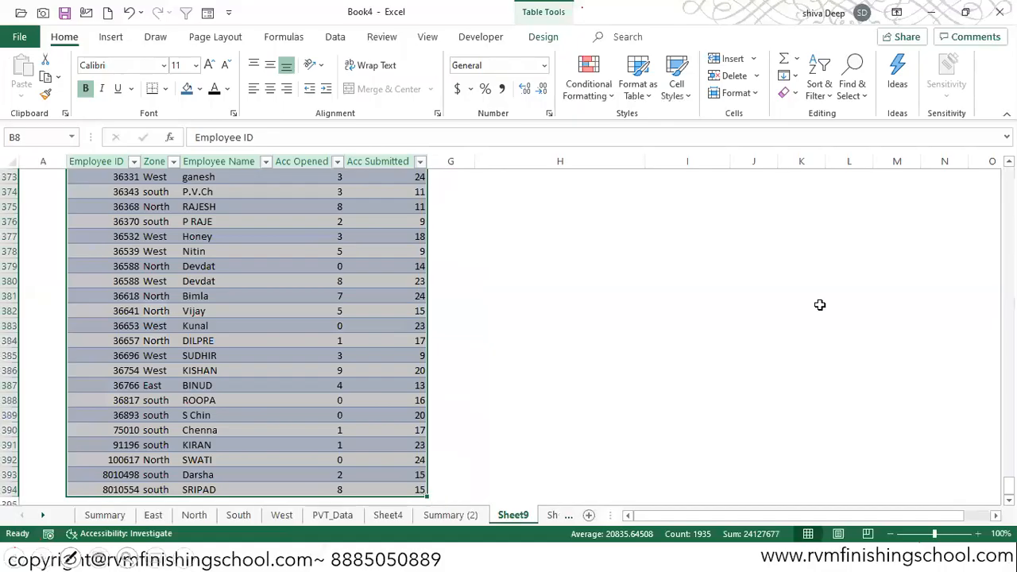
pyautogui.scroll(20, 246, 334)
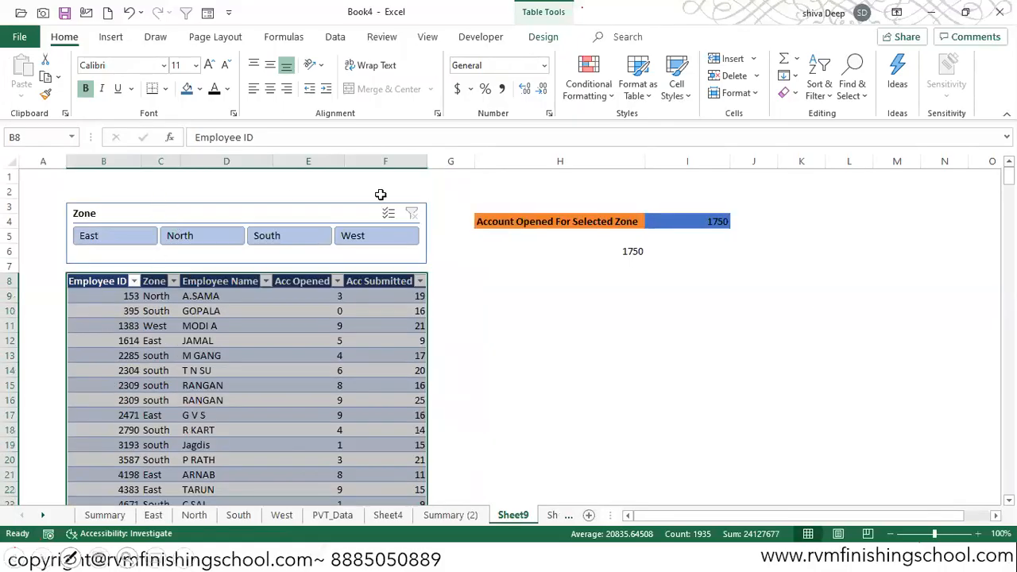
pyautogui.click(551, 514)
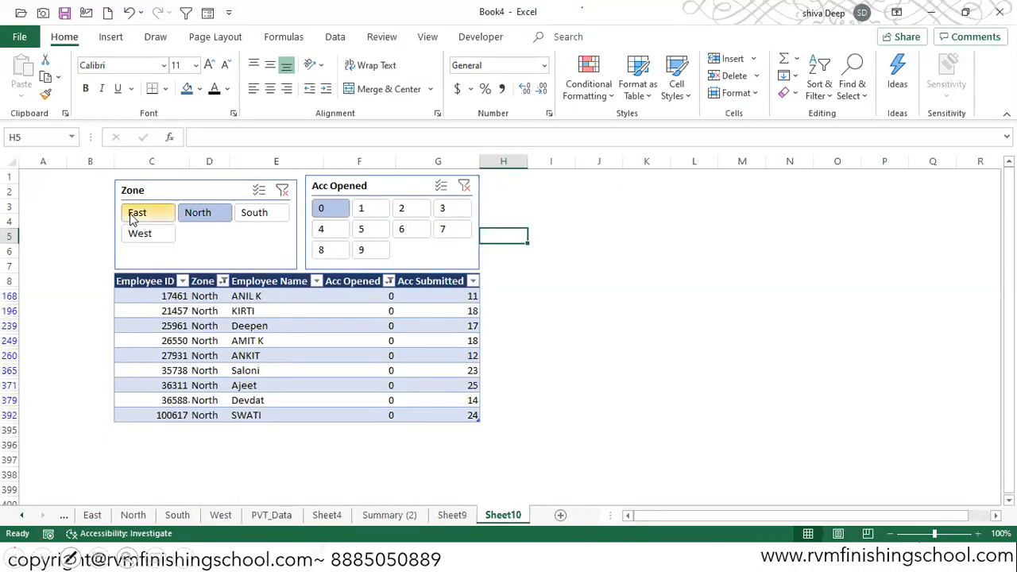
# - Turn on multi-select in the Zone slicer and add South, East and West to the selected North zone
pyautogui.click(264, 192)
pyautogui.click(256, 215)
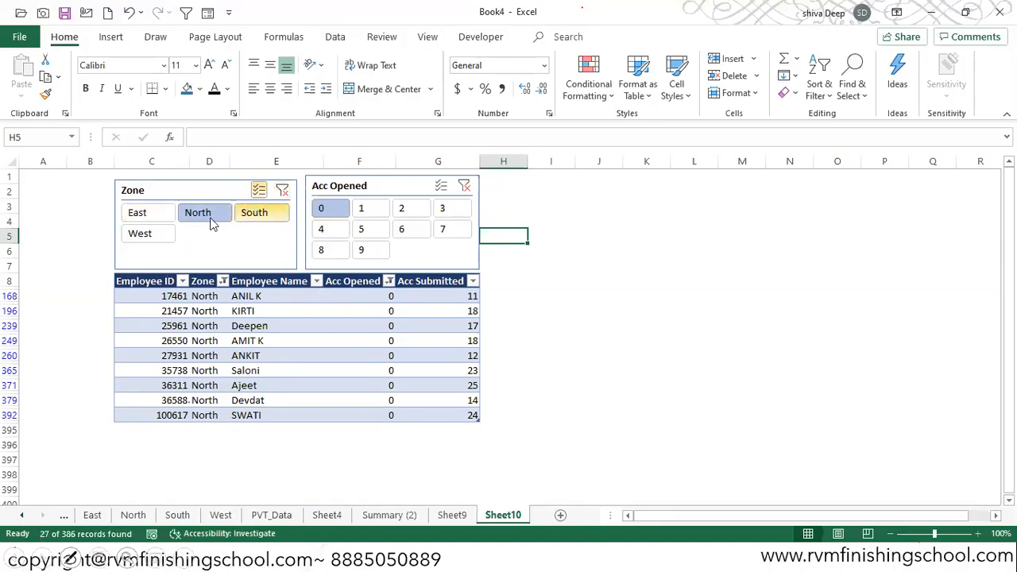
pyautogui.click(149, 221)
pyautogui.click(146, 235)
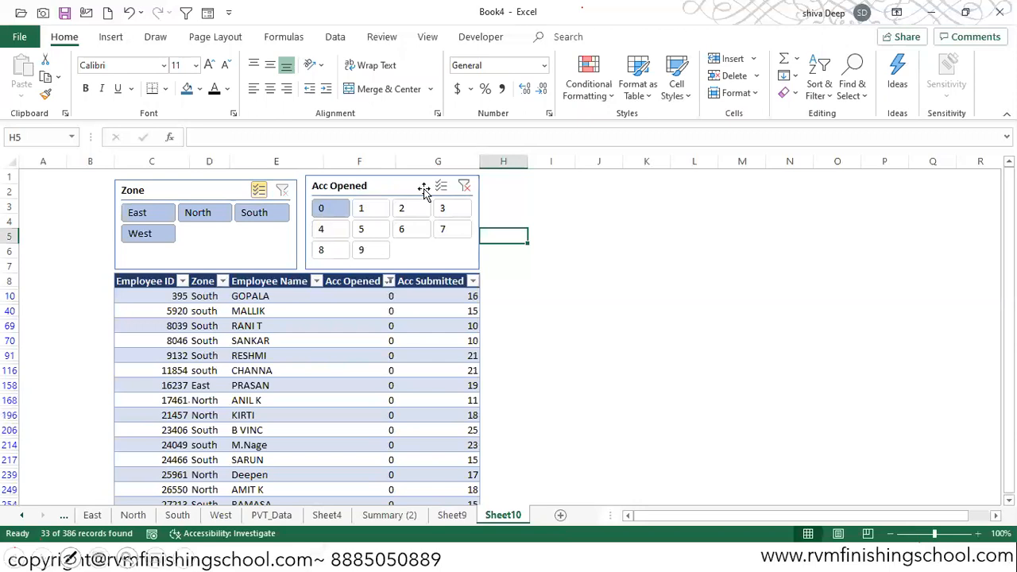
# - Turn off multi-select in the Zone slicer and filter by East, North, South and West one at a time
pyautogui.click(262, 198)
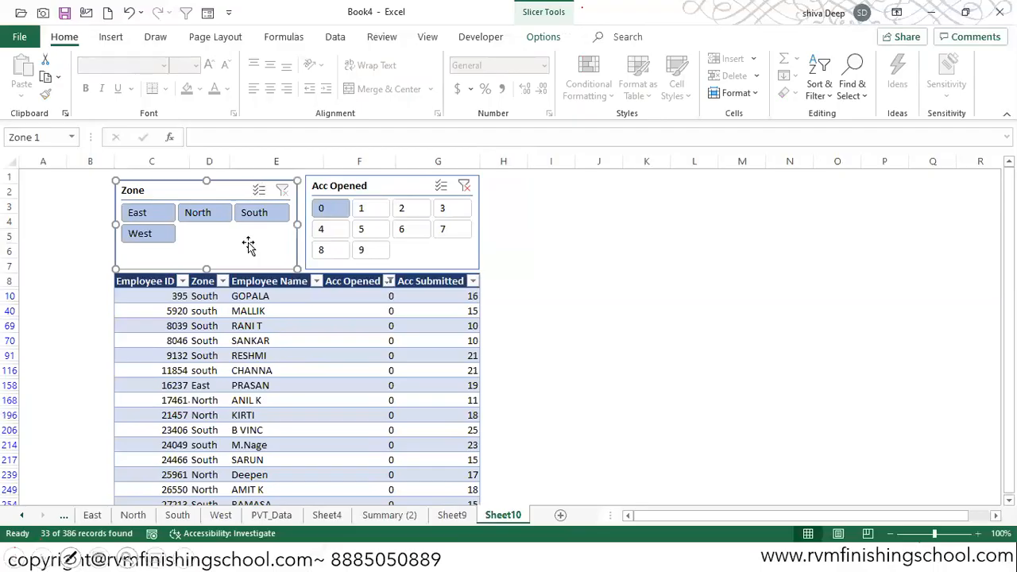
pyautogui.click(160, 213)
pyautogui.click(201, 213)
pyautogui.click(254, 212)
pyautogui.click(151, 235)
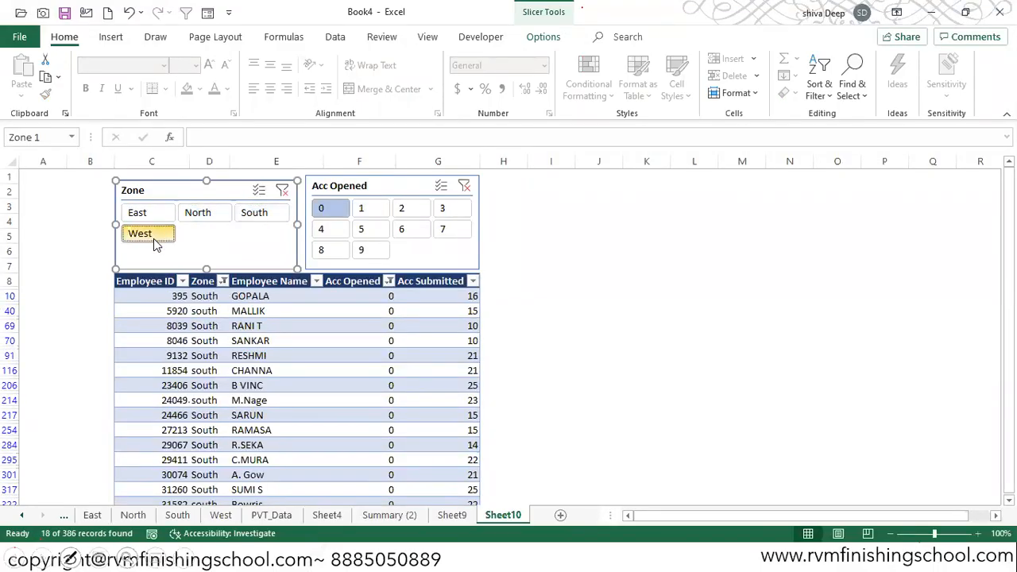
# - Turn multi-select back on in the Zone slicer, add South, North and East to West, and select cell I2
pyautogui.click(258, 193)
pyautogui.click(252, 213)
pyautogui.click(203, 213)
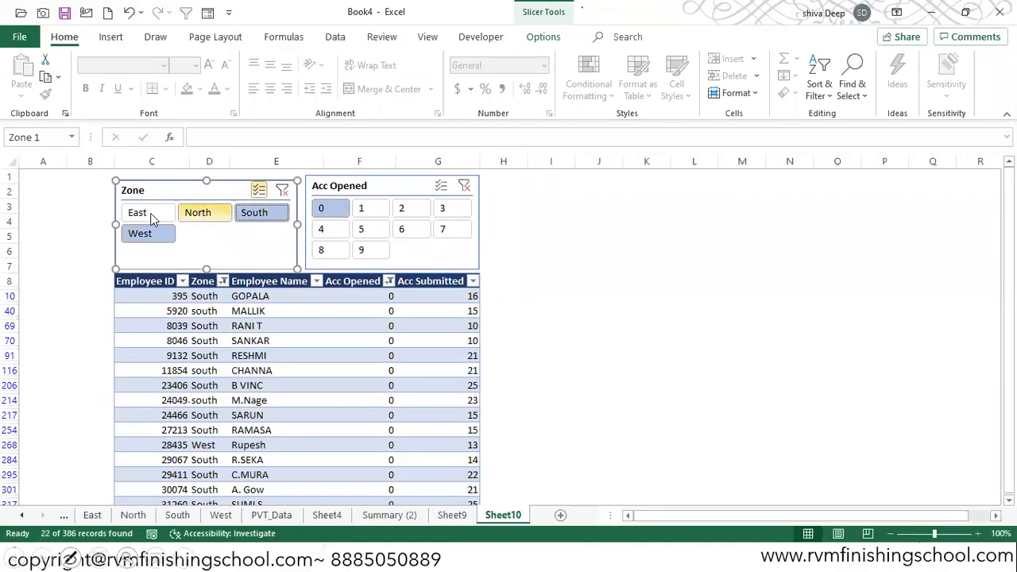
pyautogui.click(151, 214)
pyautogui.click(504, 189)
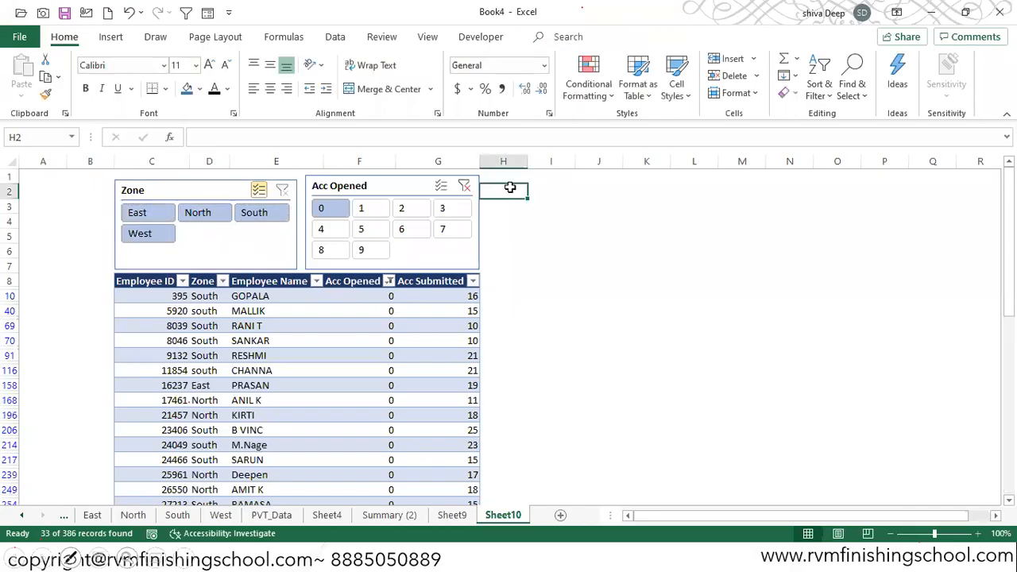
pyautogui.click(542, 193)
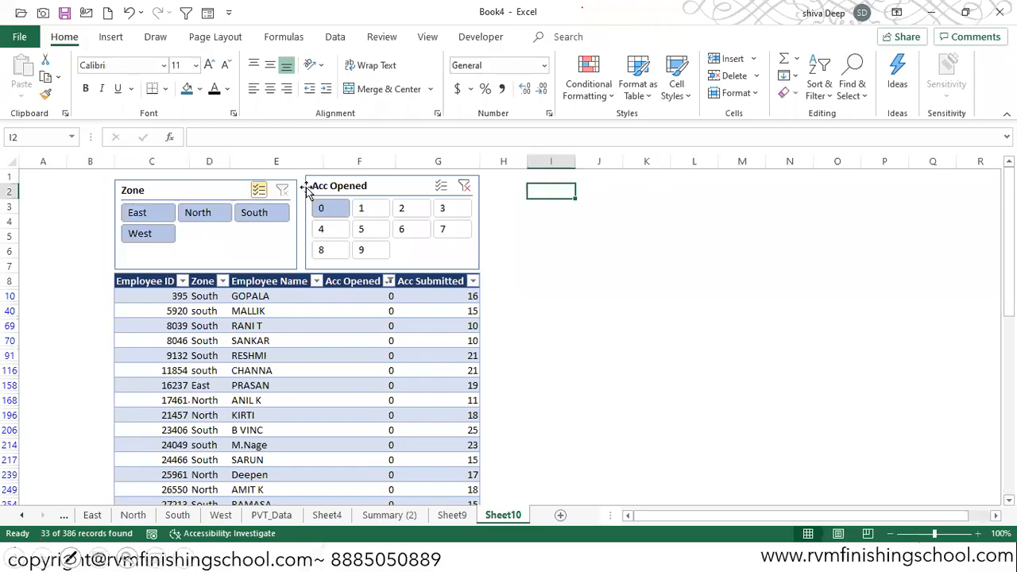
# - Exclude the East zone in the Zone slicer and include it again
pyautogui.click(135, 222)
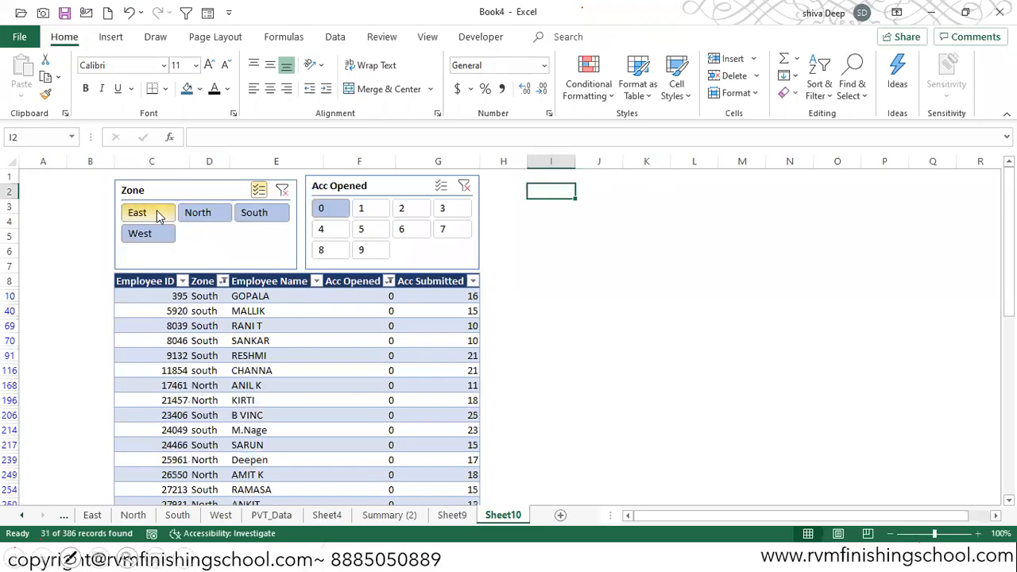
pyautogui.click(135, 221)
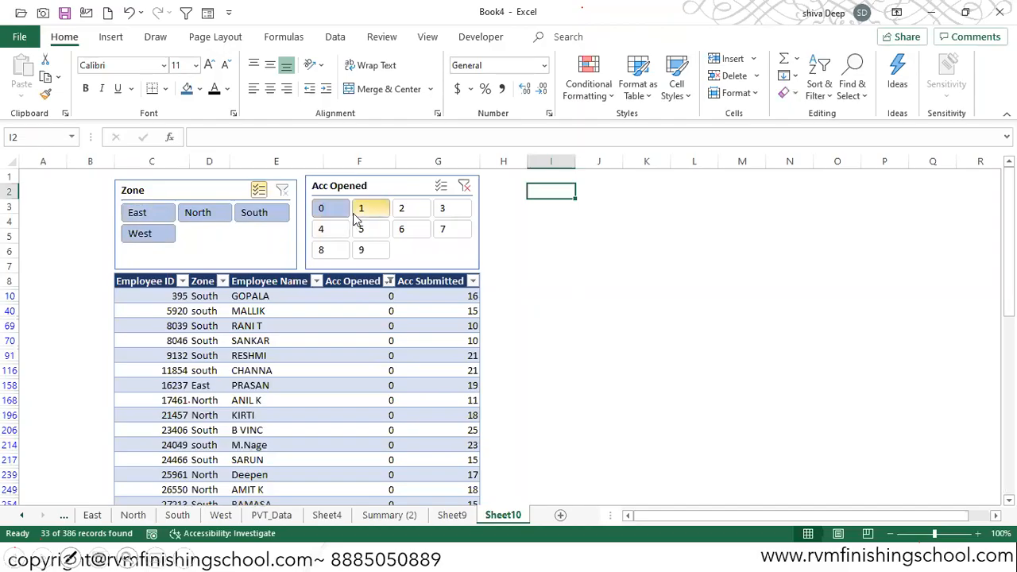
# - Try to start a COUNT formula in cell I2, replacing it with the beginning of another function name
pyautogui.write('=count')
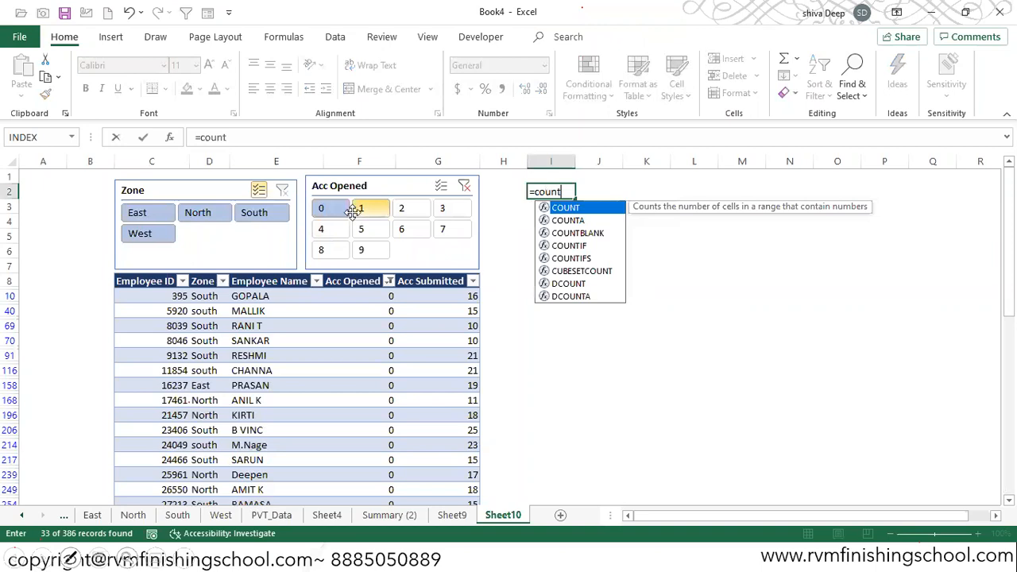
pyautogui.press('BackSpace')
pyautogui.press('BackSpace')
pyautogui.press('BackSpace')
pyautogui.press('BackSpace')
pyautogui.press('BackSpace')
pyautogui.write('su')
pyautogui.press('Left')
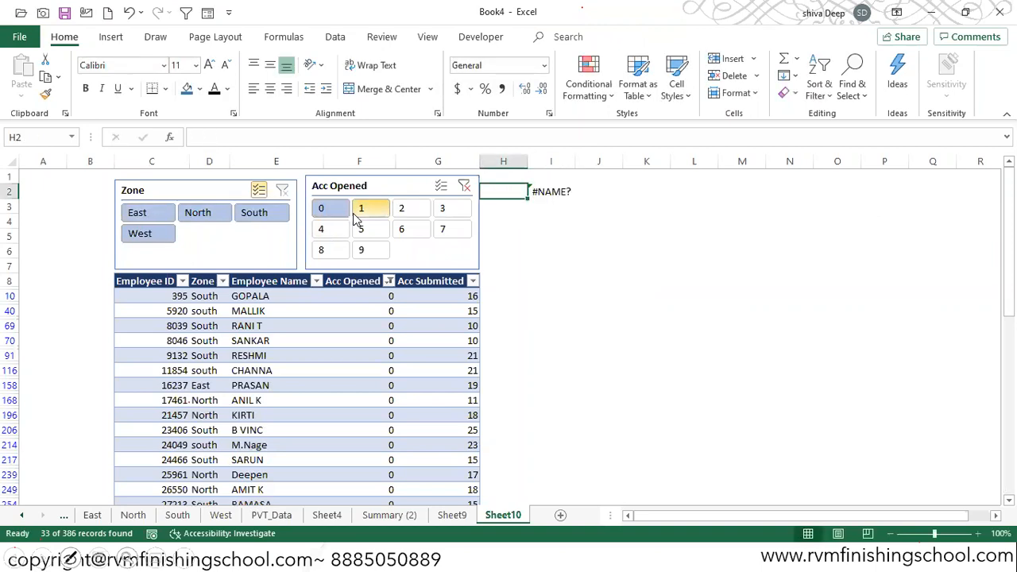
pyautogui.press('Right')
pyautogui.write('=sub')
pyautogui.press('Down')
pyautogui.press('Tab')
pyautogui.press('Down')
pyautogui.press('Down')
pyautogui.press('Down')
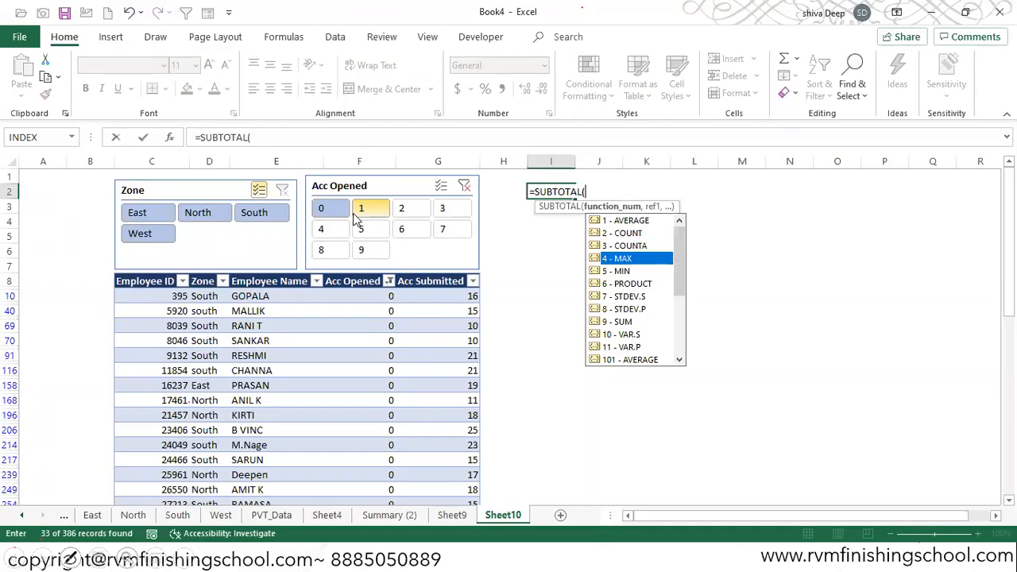
pyautogui.press('Down')
pyautogui.press('Down')
pyautogui.press('Down')
pyautogui.press('Down')
pyautogui.press('Down')
pyautogui.press('Down')
pyautogui.press('Down')
pyautogui.press('Down')
pyautogui.press('Down')
pyautogui.press('Down')
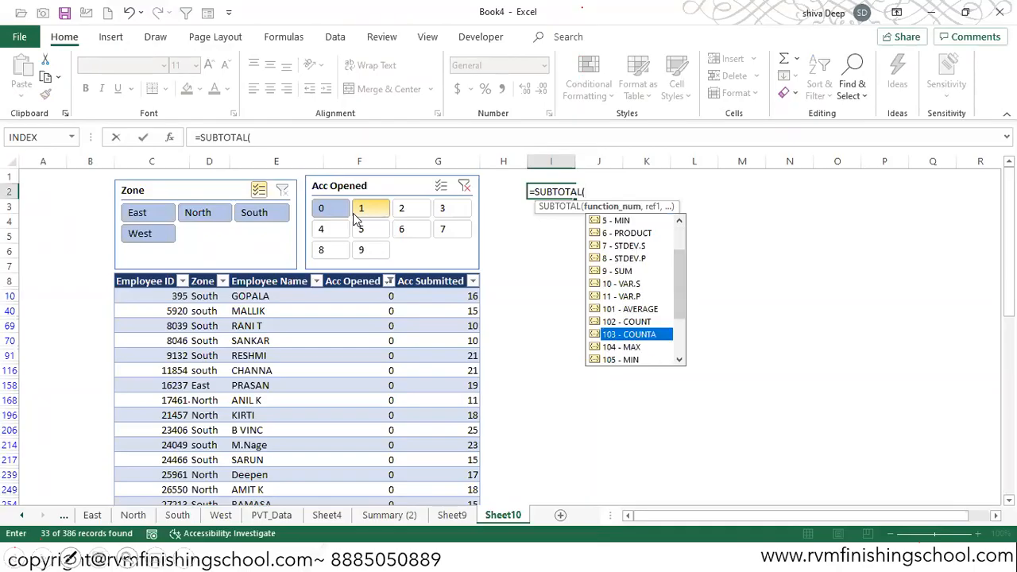
pyautogui.press('Tab')
pyautogui.write(',')
pyautogui.press('Left')
pyautogui.press('Left')
pyautogui.press('Left')
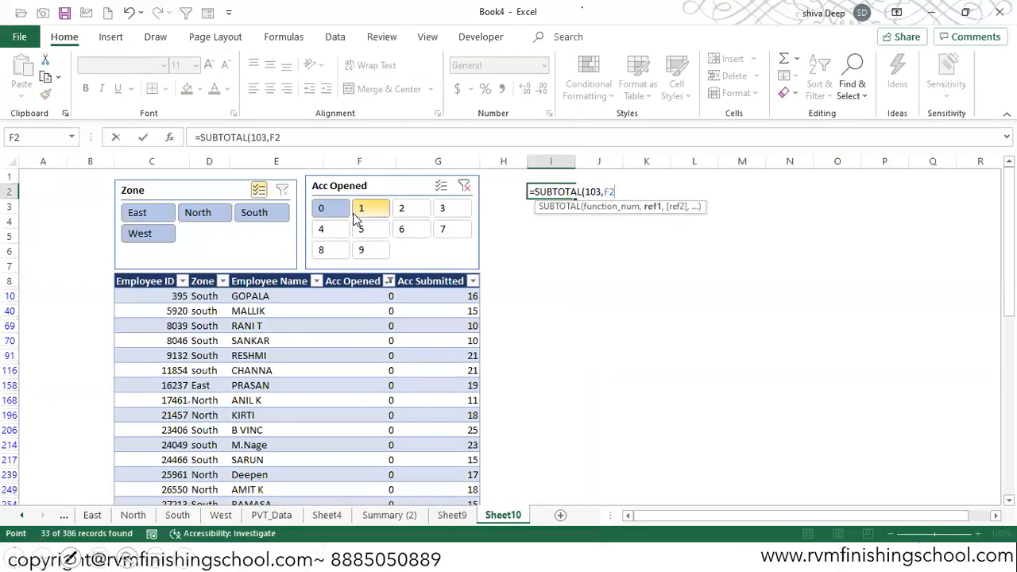
pyautogui.press('Escape')
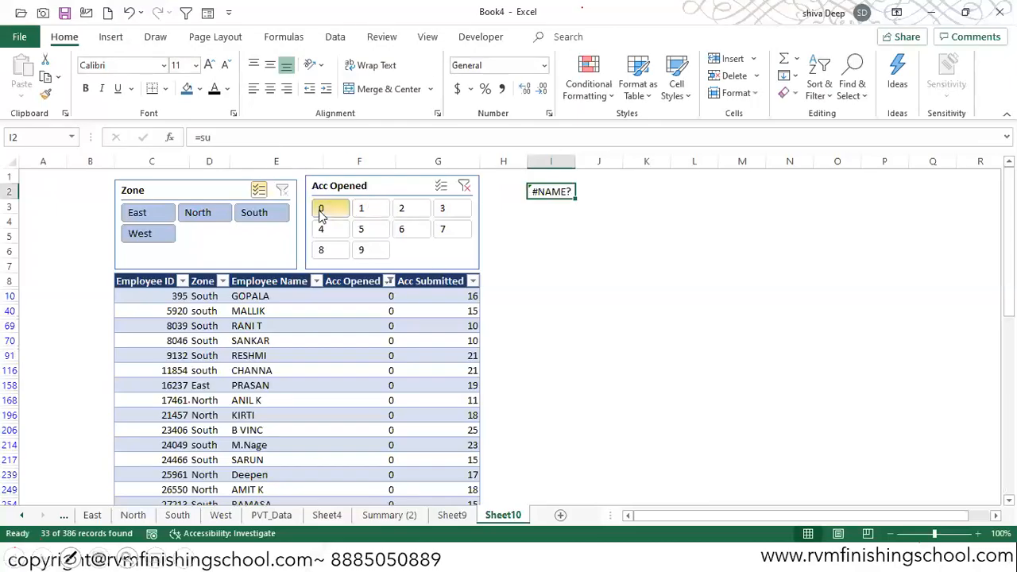
# - Clear the filter on the Acc Opened column
pyautogui.click(388, 282)
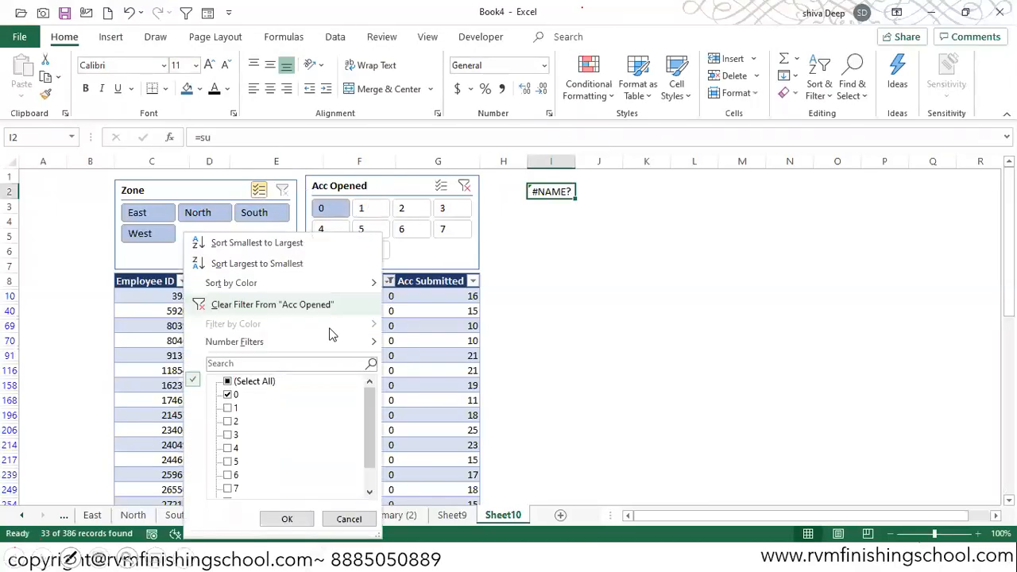
pyautogui.click(274, 518)
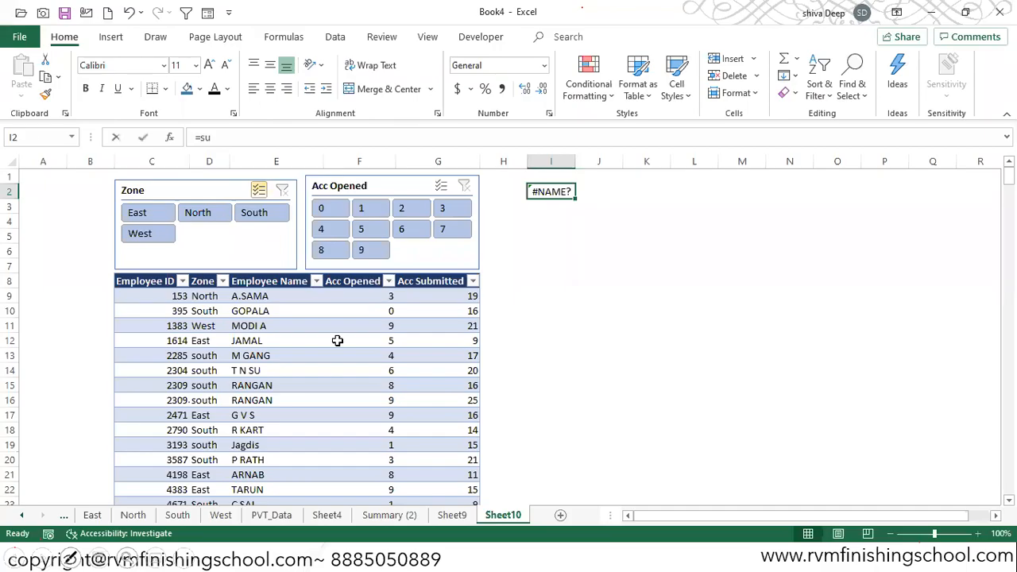
# - Enter =SUBTOTAL(103,Table24[Employee Name]) in cell I2 to count the visible employees
pyautogui.write('=su')
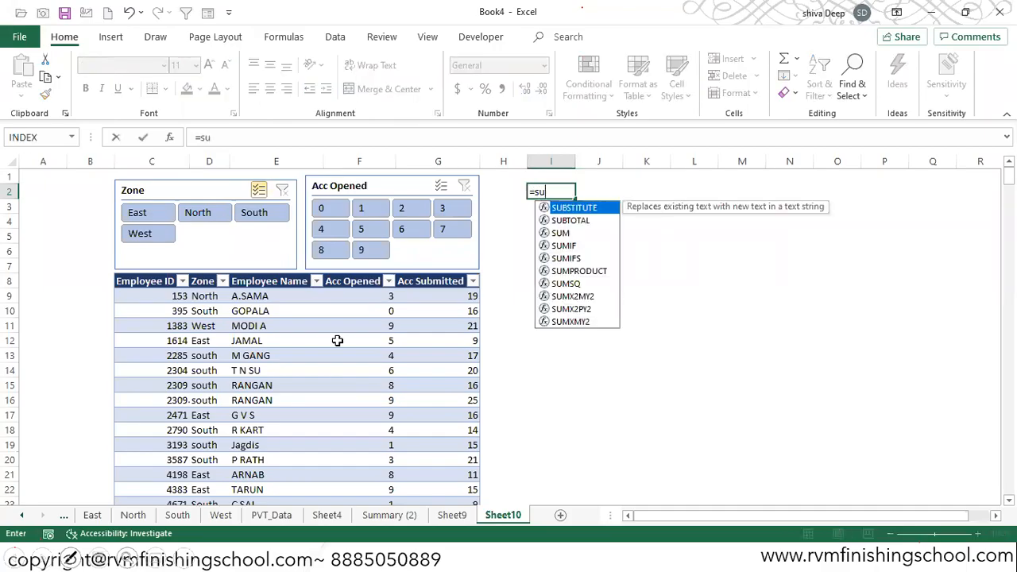
pyautogui.press('Down')
pyautogui.press('Tab')
pyautogui.press('Down')
pyautogui.press('Down')
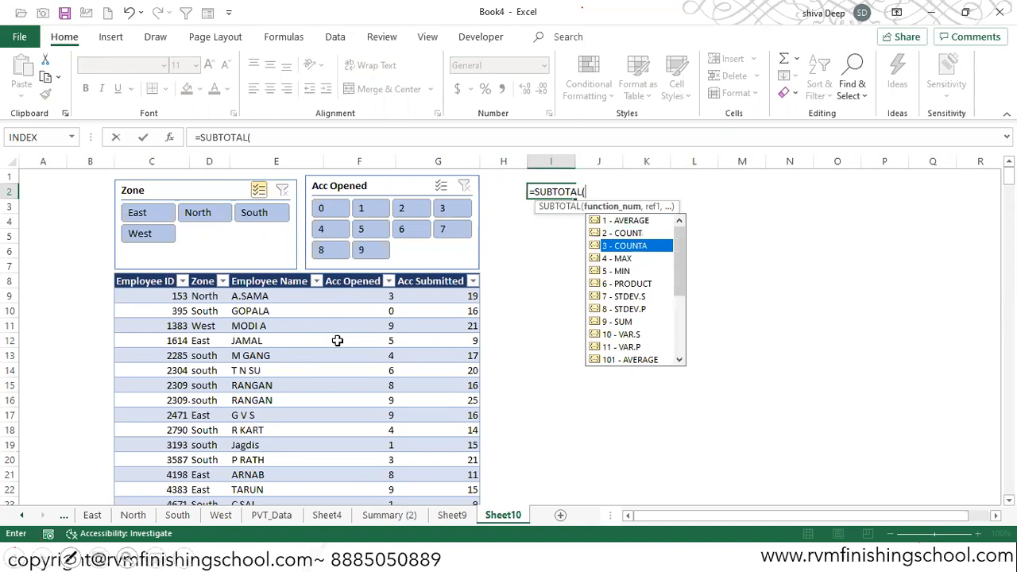
pyautogui.press('Down')
pyautogui.press('Down')
pyautogui.press('Down')
pyautogui.press('Down')
pyautogui.press('Down')
pyautogui.press('Down')
pyautogui.press('Down')
pyautogui.press('Down')
pyautogui.press('Down')
pyautogui.press('Down')
pyautogui.press('Down')
pyautogui.press('Down')
pyautogui.press('Up')
pyautogui.press('Tab')
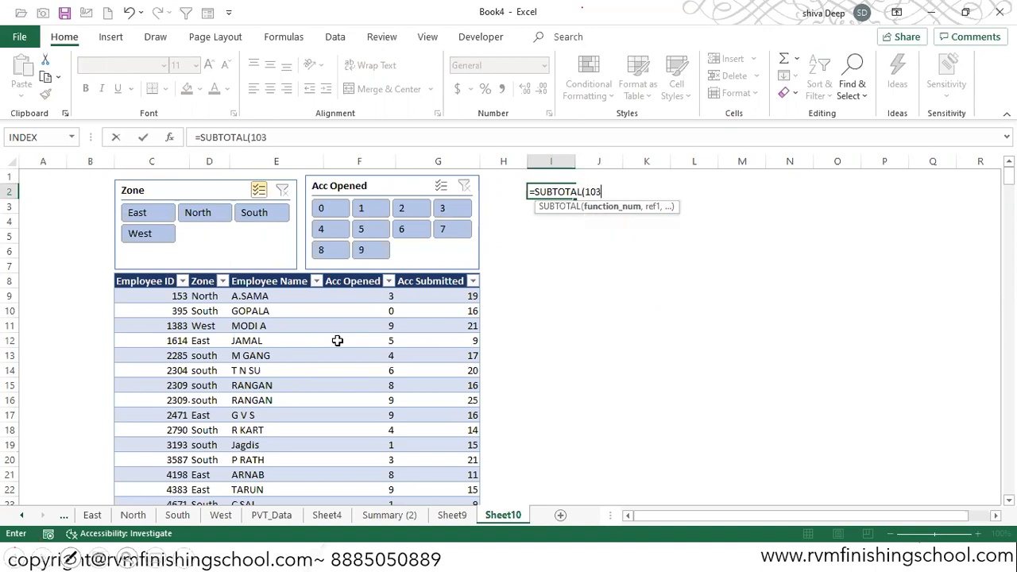
pyautogui.write(',')
pyautogui.press('Left')
pyautogui.press('Down')
pyautogui.press('Down')
pyautogui.press('Down')
pyautogui.press('Down')
pyautogui.press('Down')
pyautogui.press('Left')
pyautogui.press('Left')
pyautogui.press('Left')
pyautogui.press('Down')
pyautogui.press('Down')
pyautogui.hotkey('ctrl', 'shift', 'Down')
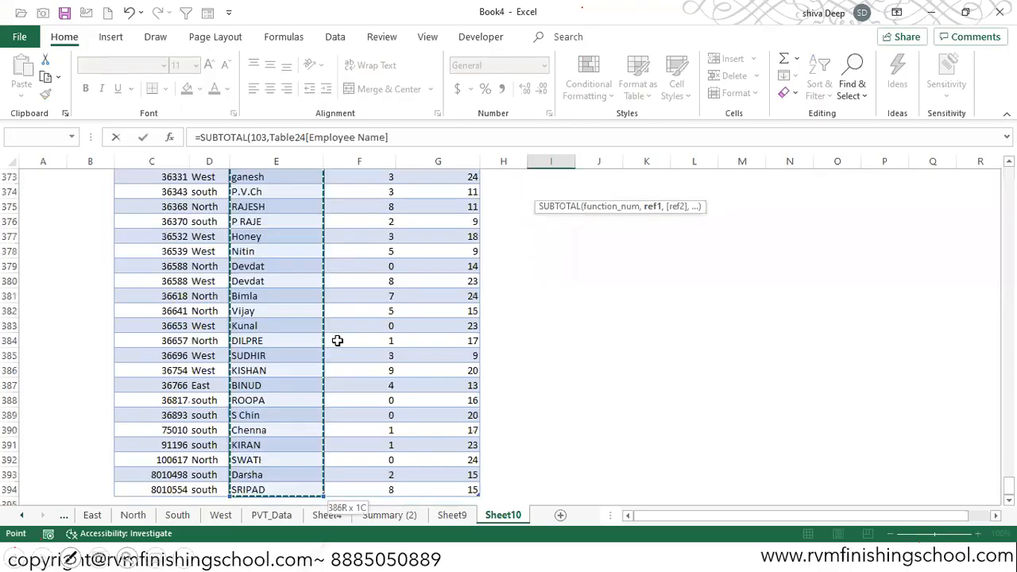
pyautogui.hotkey('ctrl', 'Return')
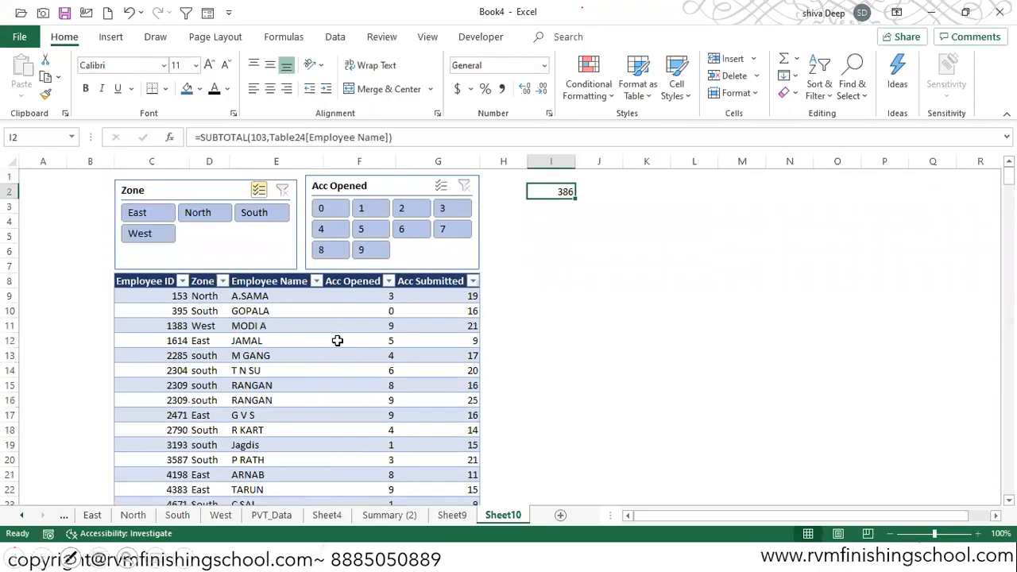
# - Exclude the East, North and West zones in the Zone slicer and show only 0 in the Acc Opened slicer
pyautogui.keyDown('ctrl'); pyautogui.click(167, 215); pyautogui.keyUp('ctrl')
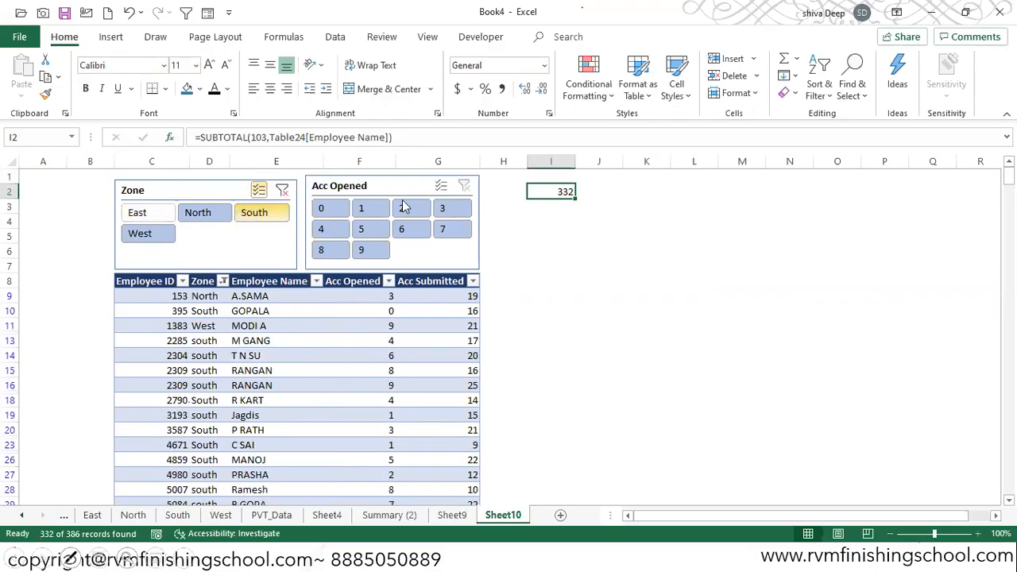
pyautogui.click(332, 213)
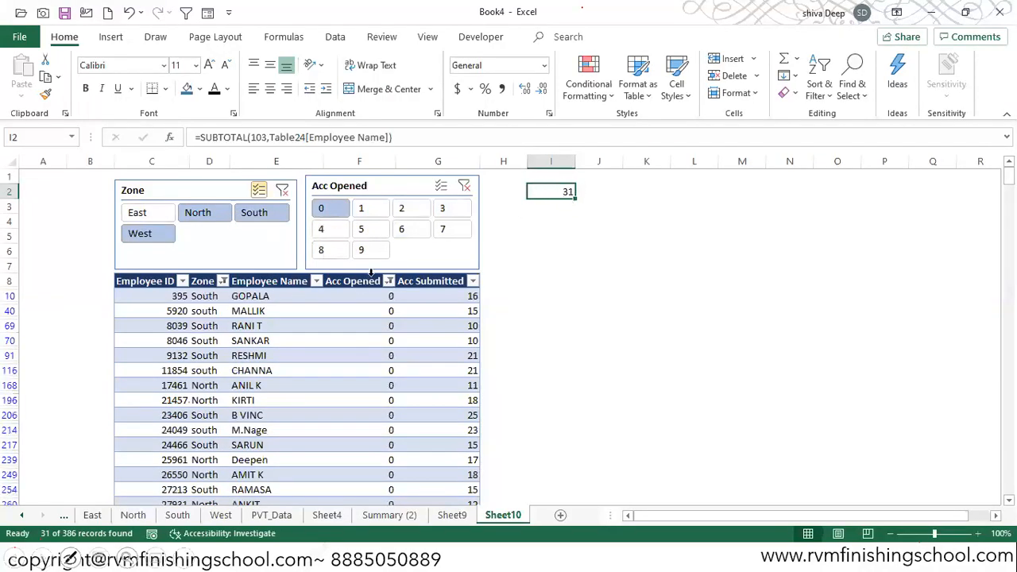
pyautogui.click(222, 227)
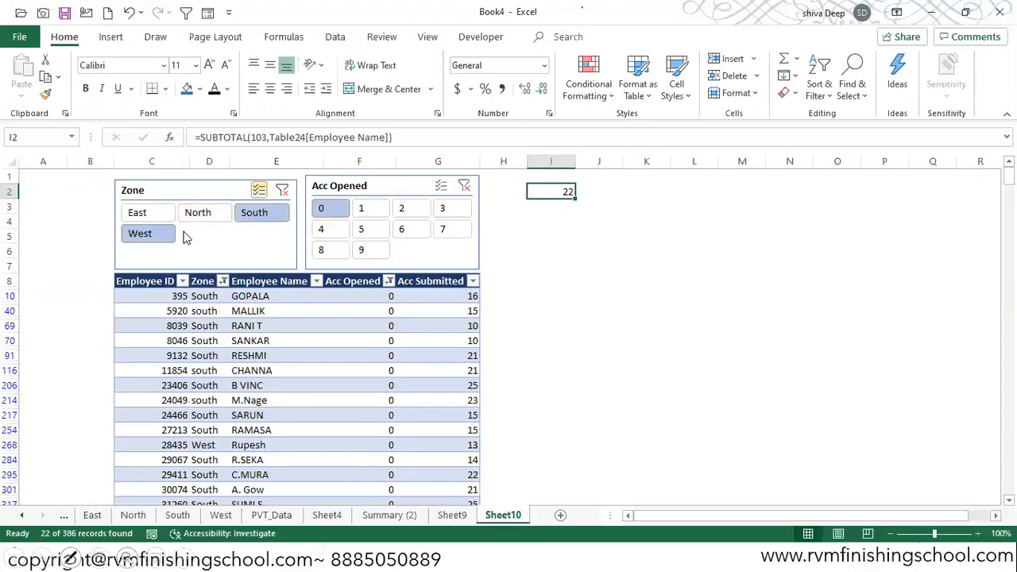
pyautogui.click(147, 234)
# - Turn off multi-select in the Zone slicer and filter by East, North, South and West one after another
pyautogui.click(258, 190)
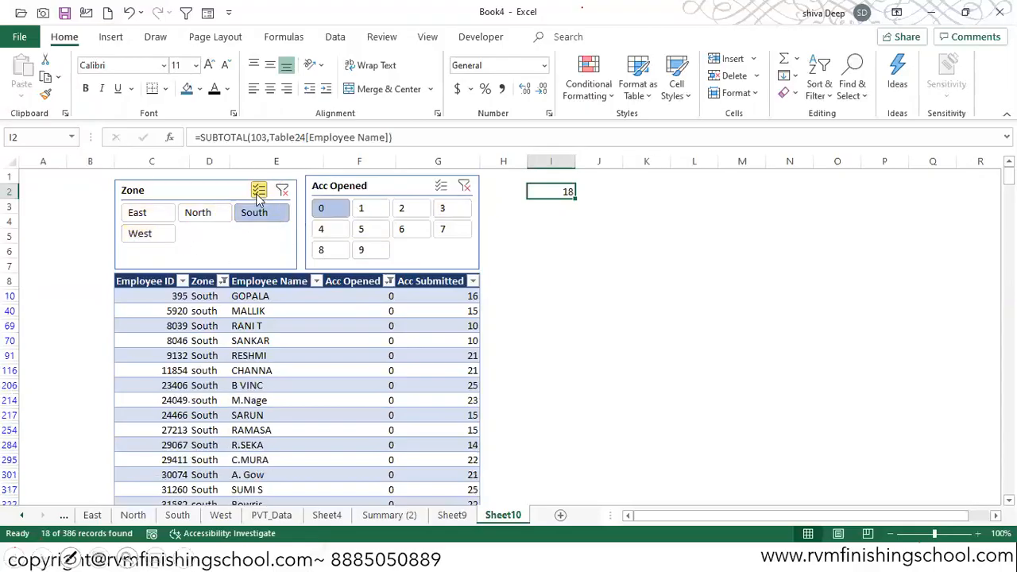
pyautogui.click(153, 216)
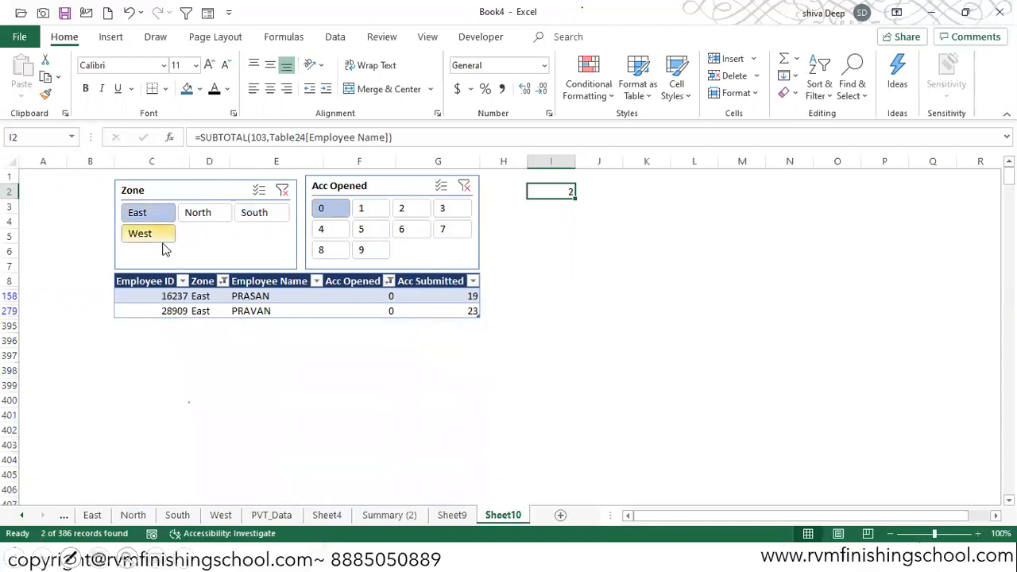
pyautogui.click(213, 219)
pyautogui.click(263, 212)
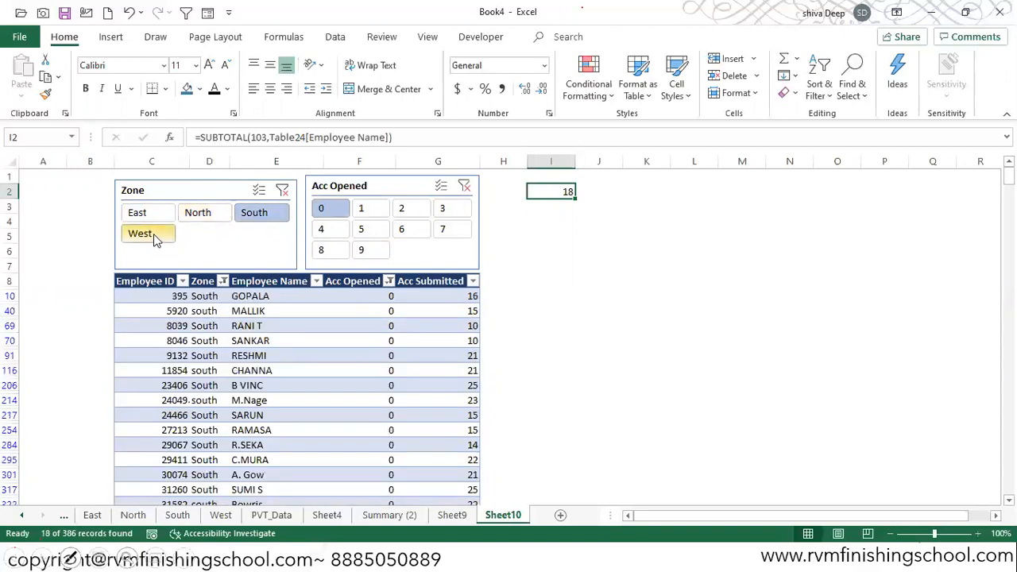
pyautogui.click(151, 234)
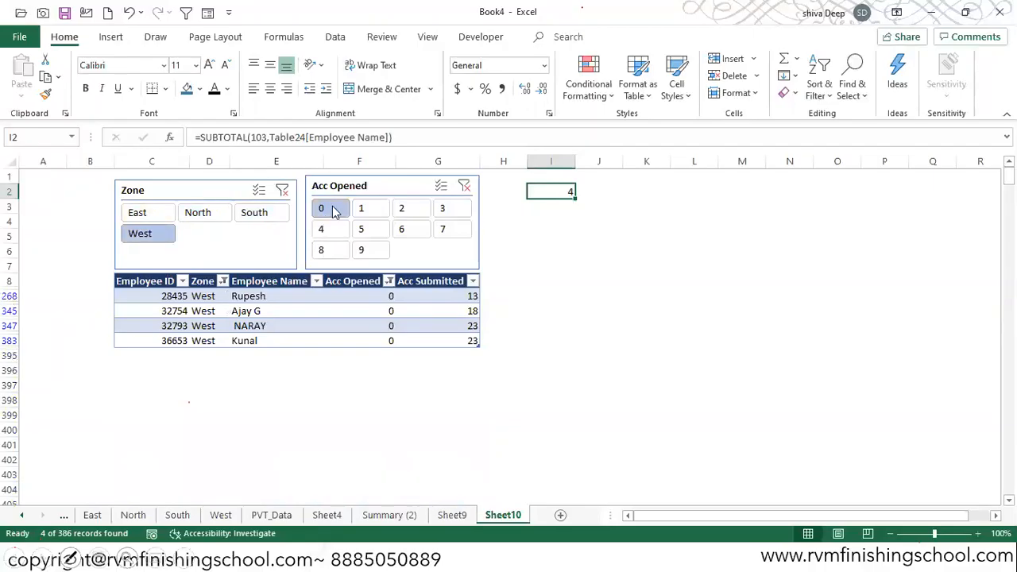
# - Filter the Zone slicer to North and add East, South and West to the selection
pyautogui.click(197, 211)
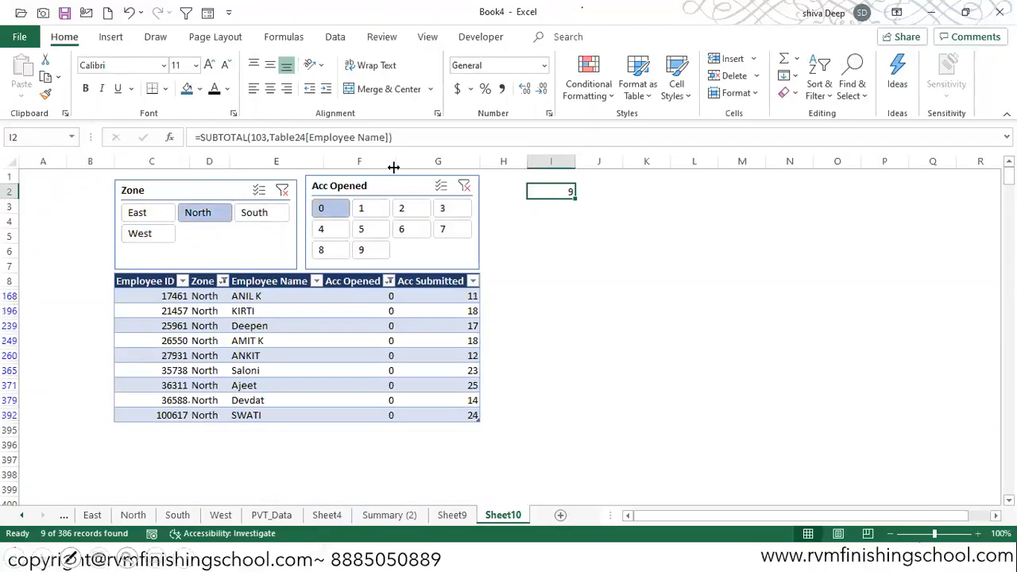
pyautogui.keyDown('ctrl'); pyautogui.click(136, 221); pyautogui.keyUp('ctrl')
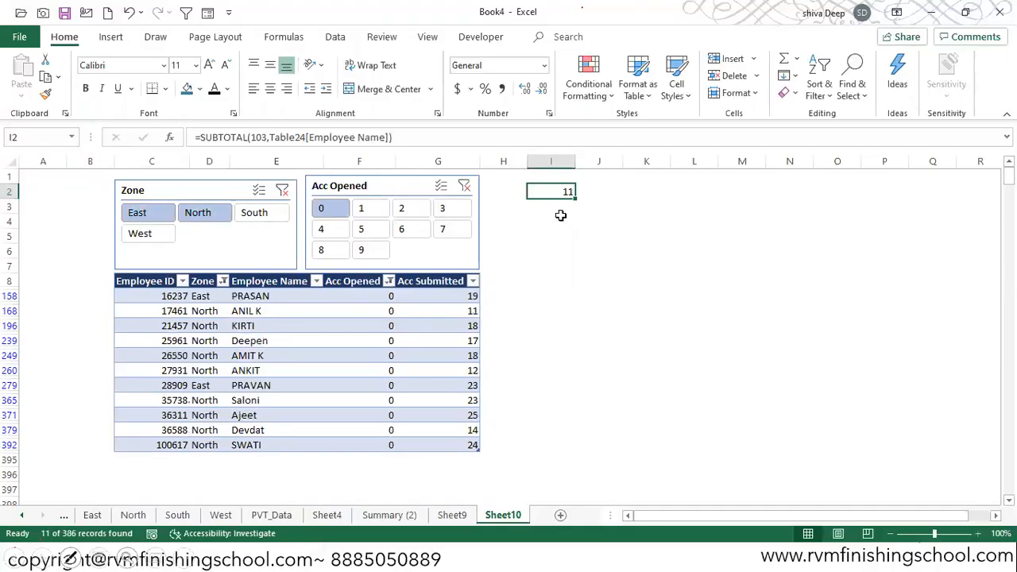
pyautogui.keyDown('ctrl'); pyautogui.click(256, 219); pyautogui.keyUp('ctrl')
pyautogui.keyDown('ctrl'); pyautogui.click(143, 235); pyautogui.keyUp('ctrl')
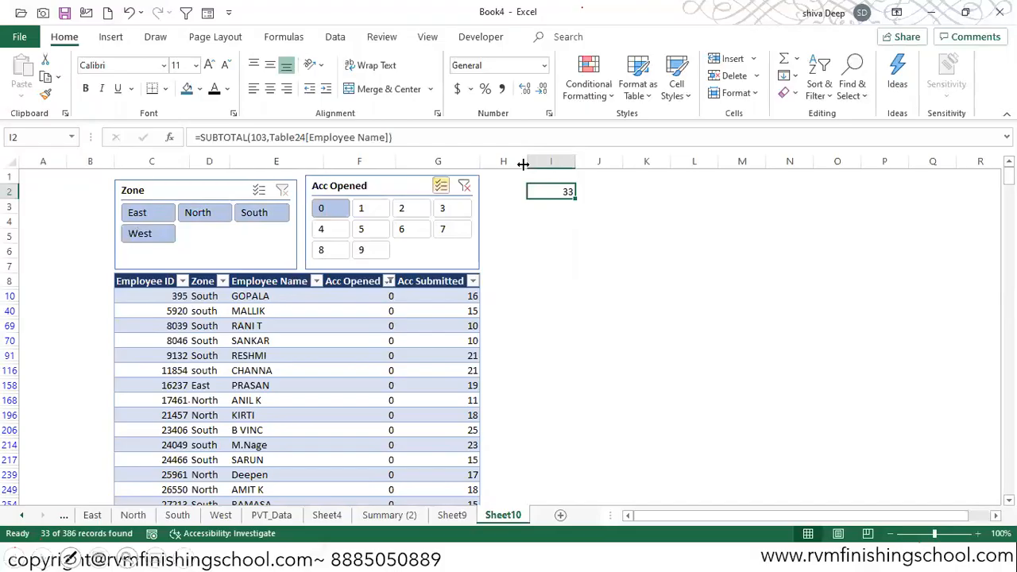
# - Show only the South and only the North zone in turn, and clear the Zone and Acc Opened slicer filters
pyautogui.click(548, 175)
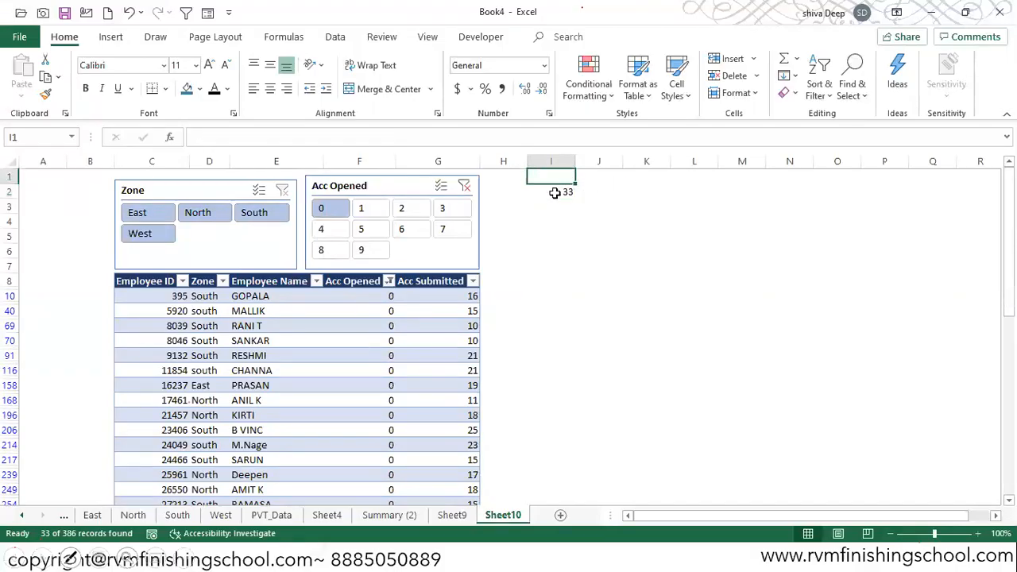
pyautogui.click(266, 214)
pyautogui.click(212, 216)
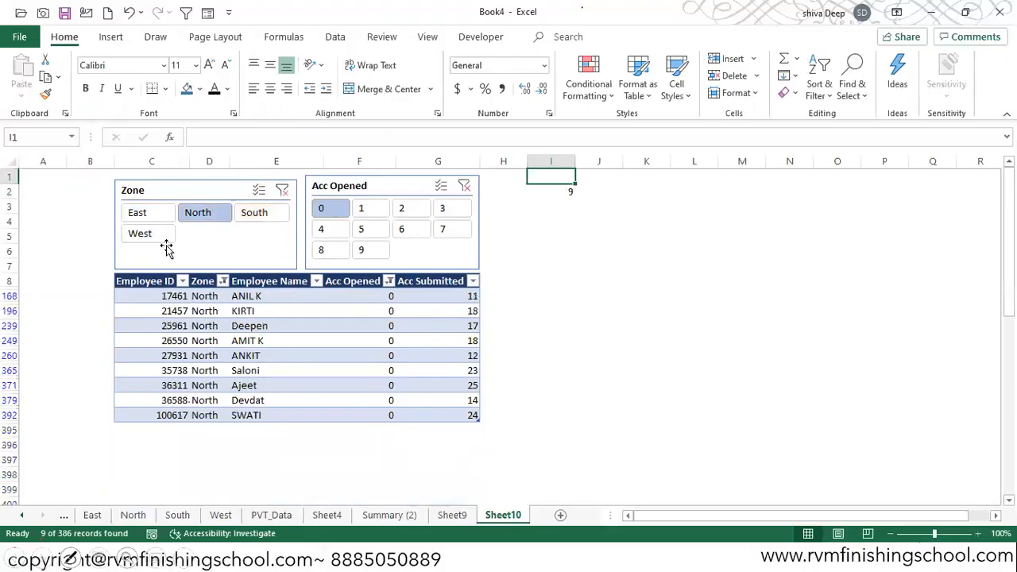
pyautogui.click(282, 191)
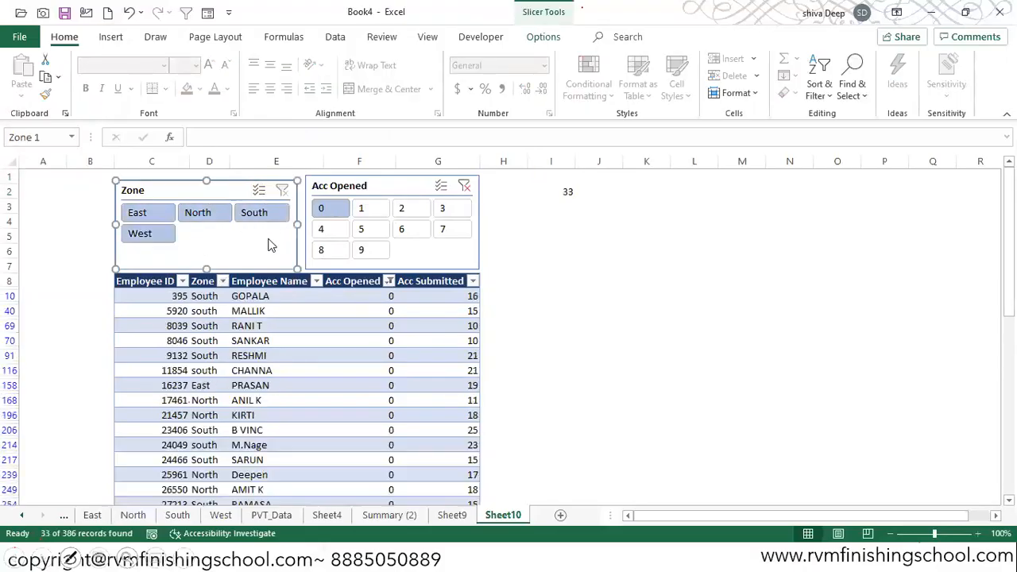
pyautogui.click(465, 186)
# - Enter =COUNT(Table24[Employee Name]) in cell I1
pyautogui.click(566, 180)
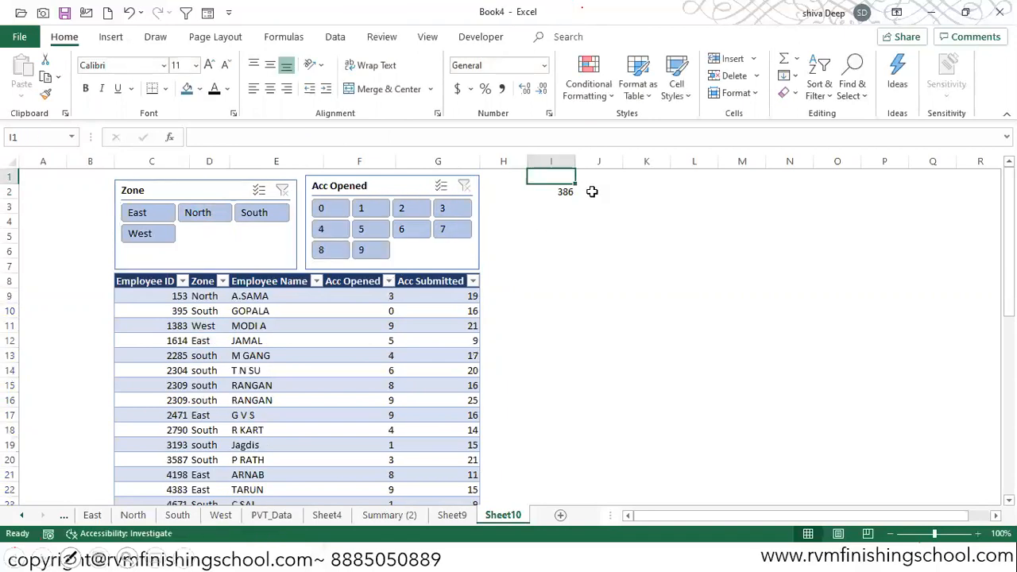
pyautogui.write('=count')
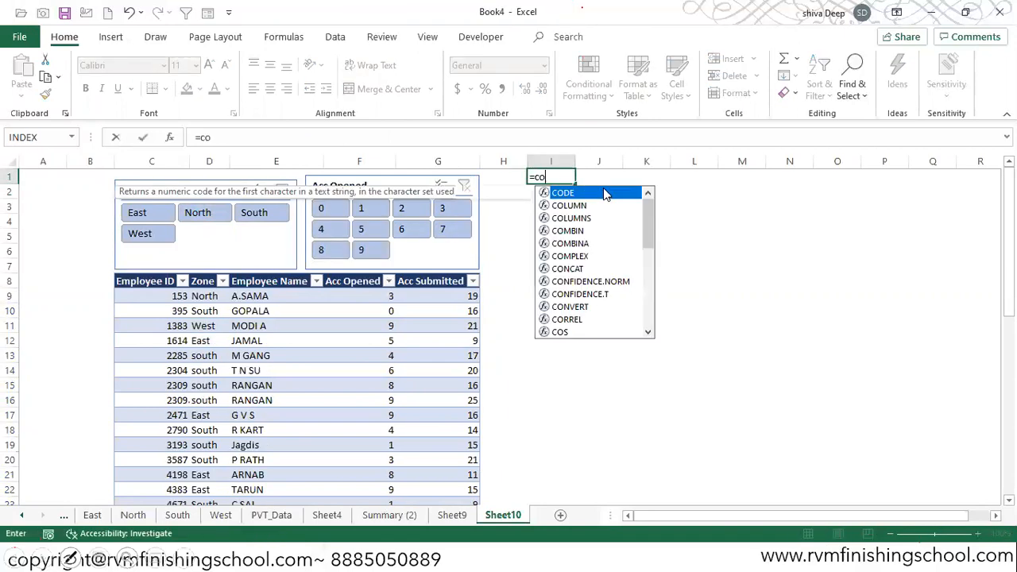
pyautogui.press('Tab')
pyautogui.press('Down')
pyautogui.press('Down')
pyautogui.press('Down')
pyautogui.press('Down')
pyautogui.press('Down')
pyautogui.press('Down')
pyautogui.press('Left')
pyautogui.press('Left')
pyautogui.press('Left')
pyautogui.press('Left')
pyautogui.press('Left')
pyautogui.press('Down')
pyautogui.press('Down')
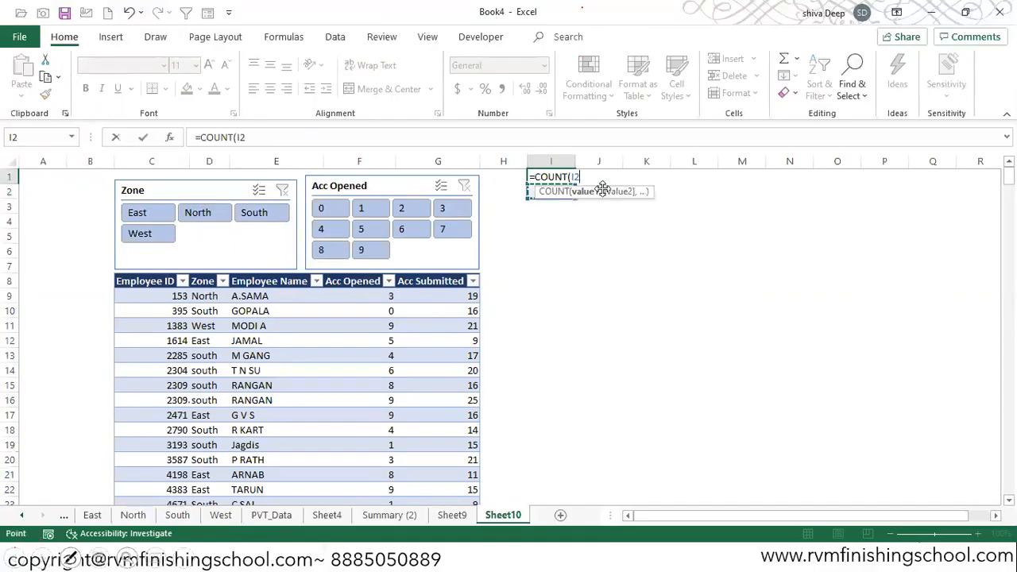
pyautogui.press('Right')
pyautogui.hotkey('ctrl', 'shift', 'Down')
pyautogui.hotkey('ctrl', 'Return')
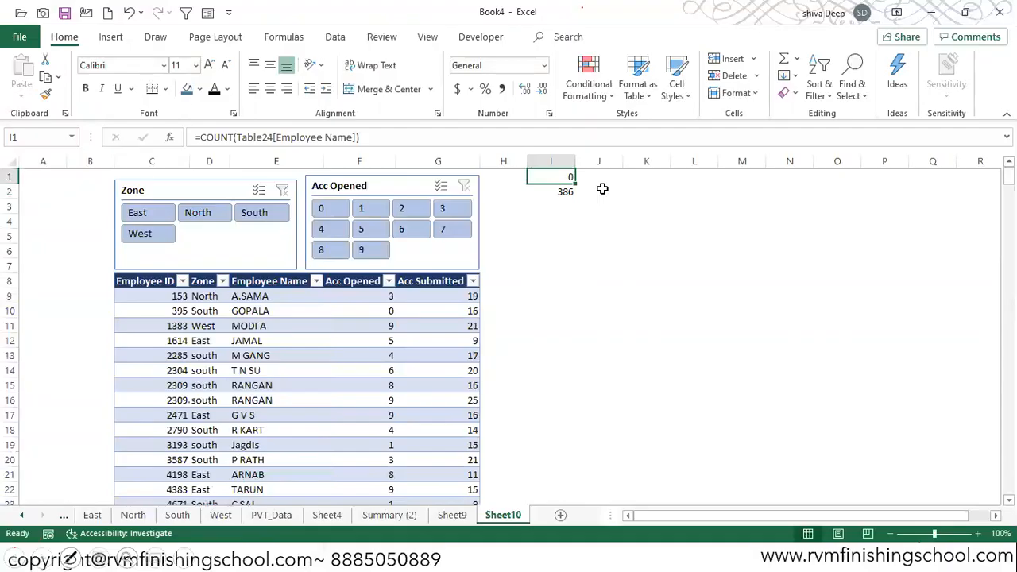
# - Replace the formula in cell I1 with a COUNTA of Table24[Employee Name] to count all employees
pyautogui.write('=count')
pyautogui.press('Left')
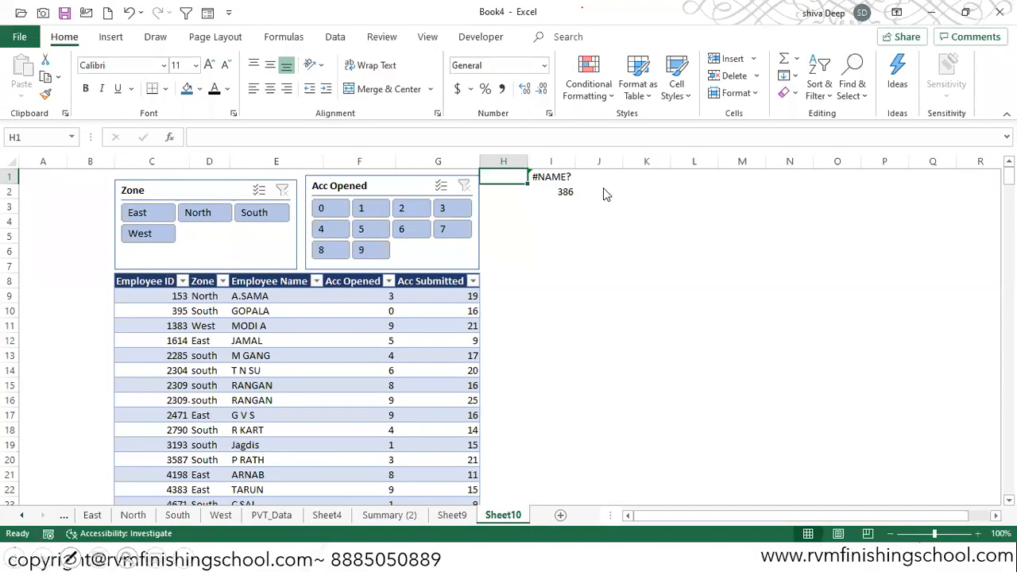
pyautogui.press('Right')
pyautogui.press('F2')
pyautogui.press('Down')
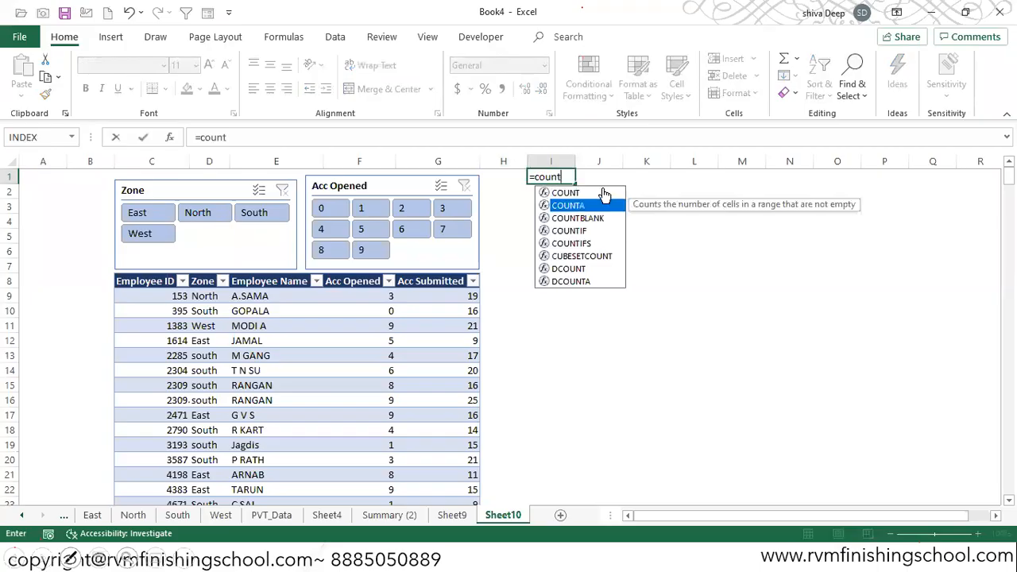
pyautogui.press('Tab')
pyautogui.press('Down')
pyautogui.press('Down')
pyautogui.press('Down')
pyautogui.press('Down')
pyautogui.press('Down')
pyautogui.press('Down')
pyautogui.press('Down')
pyautogui.press('Left')
pyautogui.press('Left')
pyautogui.press('Left')
pyautogui.press('Left')
pyautogui.press('Down')
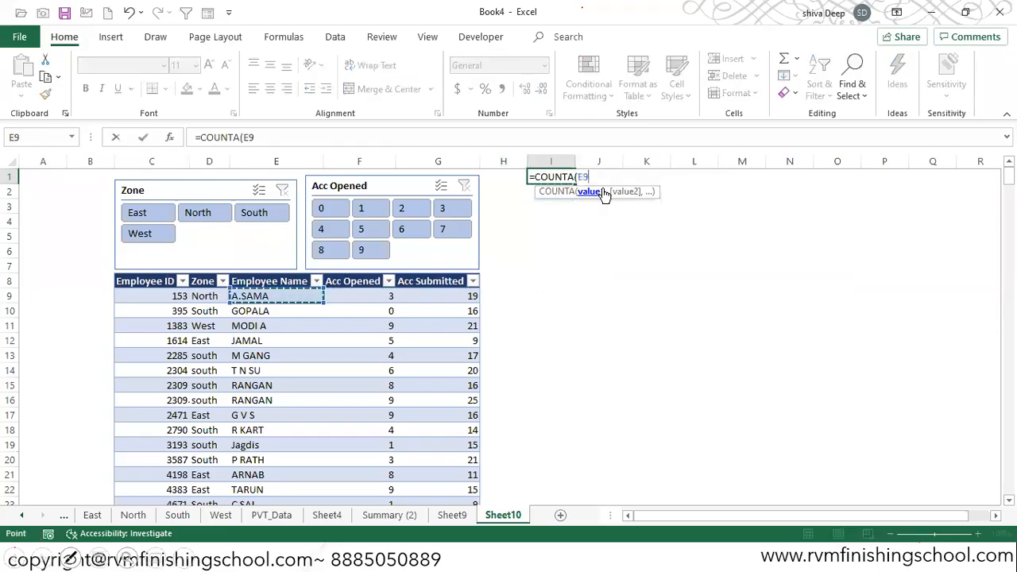
pyautogui.hotkey('ctrl', 'shift', 'Down')
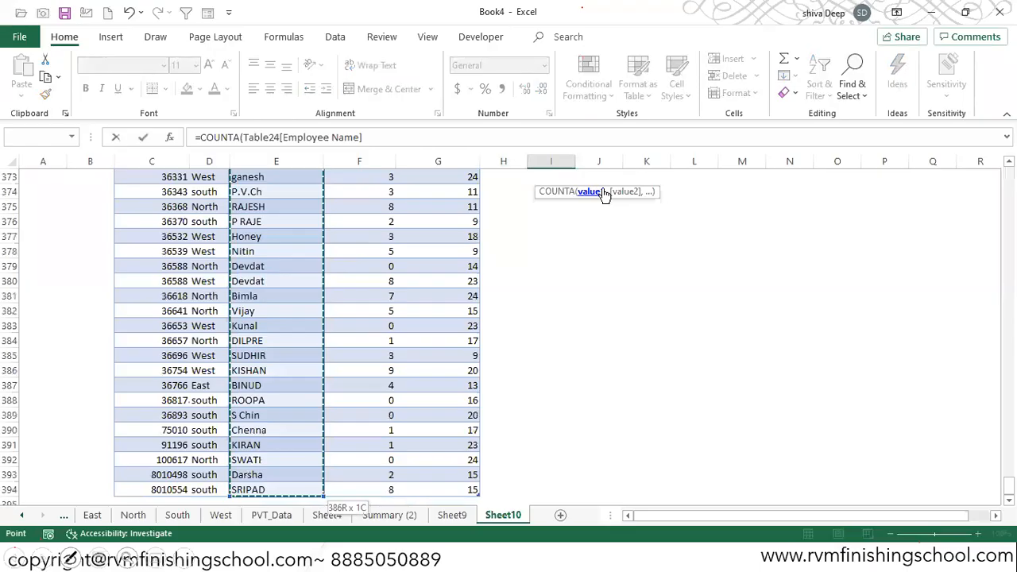
pyautogui.press('Return')
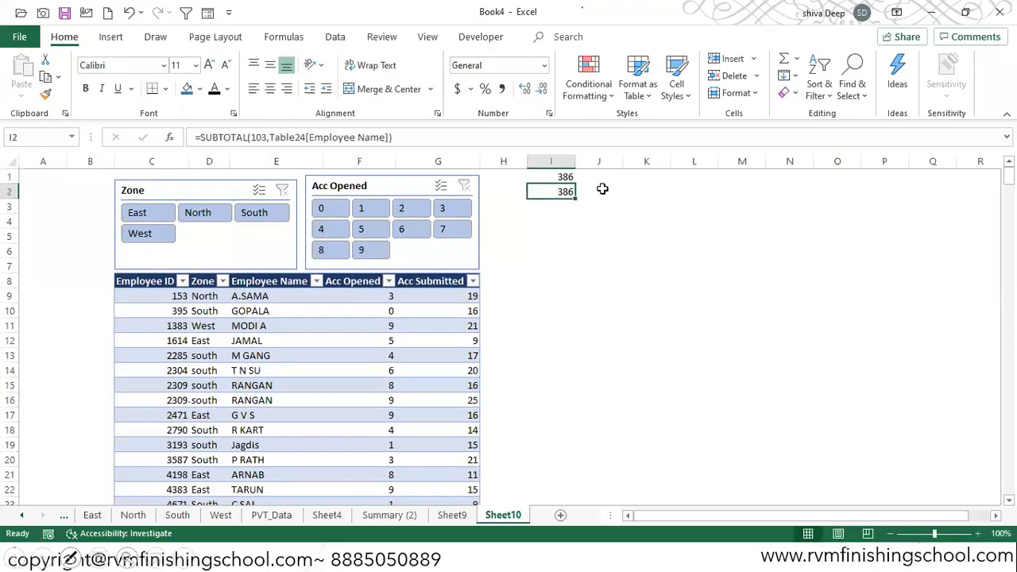
# - Enter the label "% Employess with Zero Account Opened" in cell H3
pyautogui.press('Right')
pyautogui.press('Down')
pyautogui.press('Down')
pyautogui.press('Left')
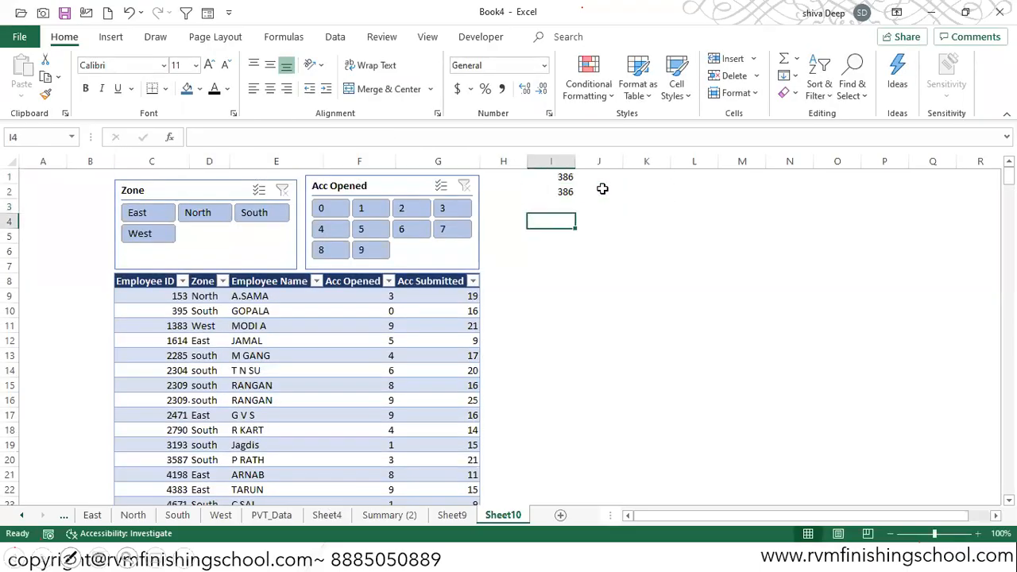
pyautogui.press('Left')
pyautogui.press('Up')
pyautogui.write('%')
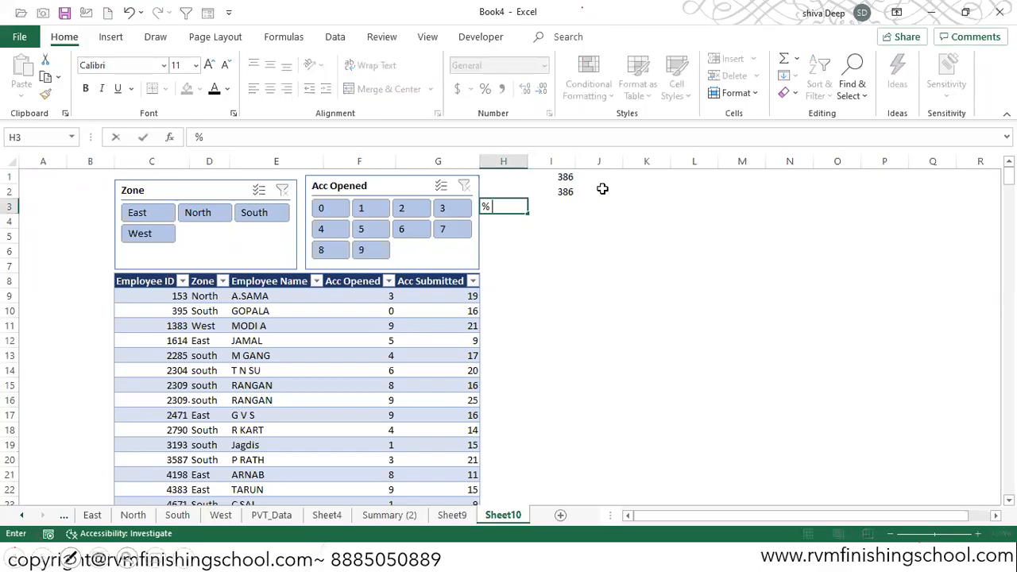
pyautogui.write(' Employess')
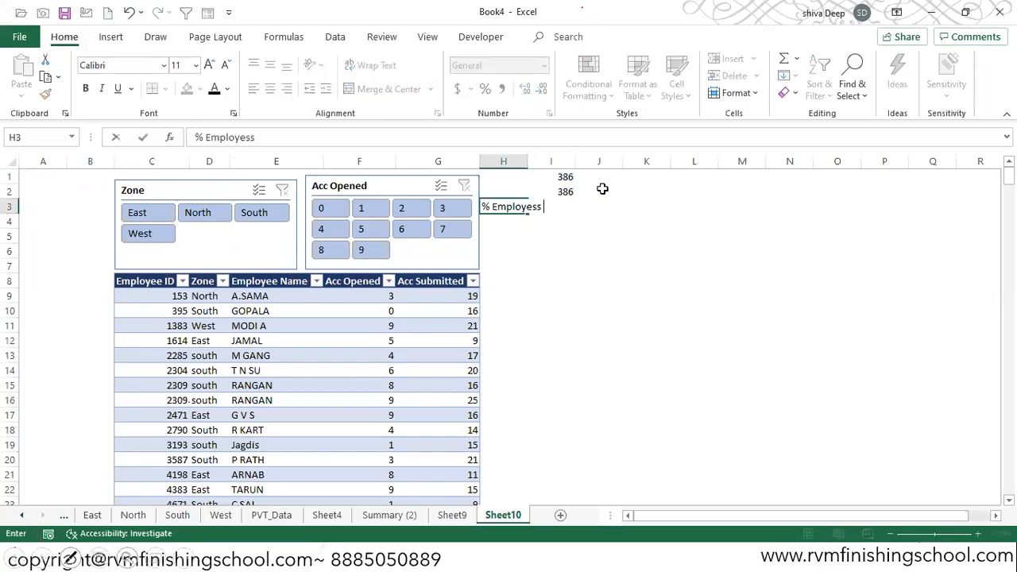
pyautogui.write(' with Zero Account Opened')
pyautogui.press('Return')
pyautogui.press('Up')
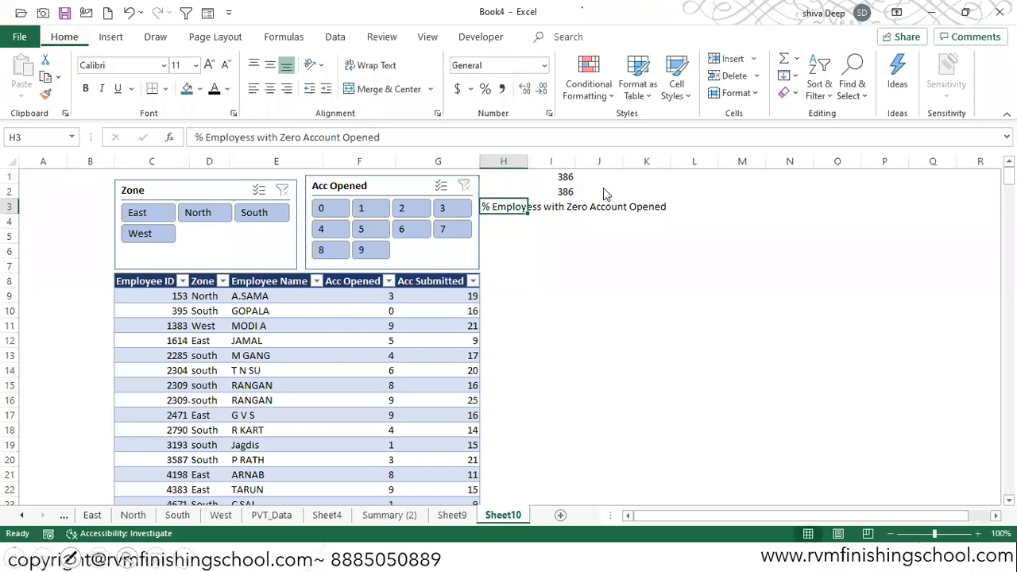
# - Autofit column H to the width of its label
pyautogui.hotkey('alt', 'h')
pyautogui.press('o')
pyautogui.press('i')
pyautogui.press('Right')
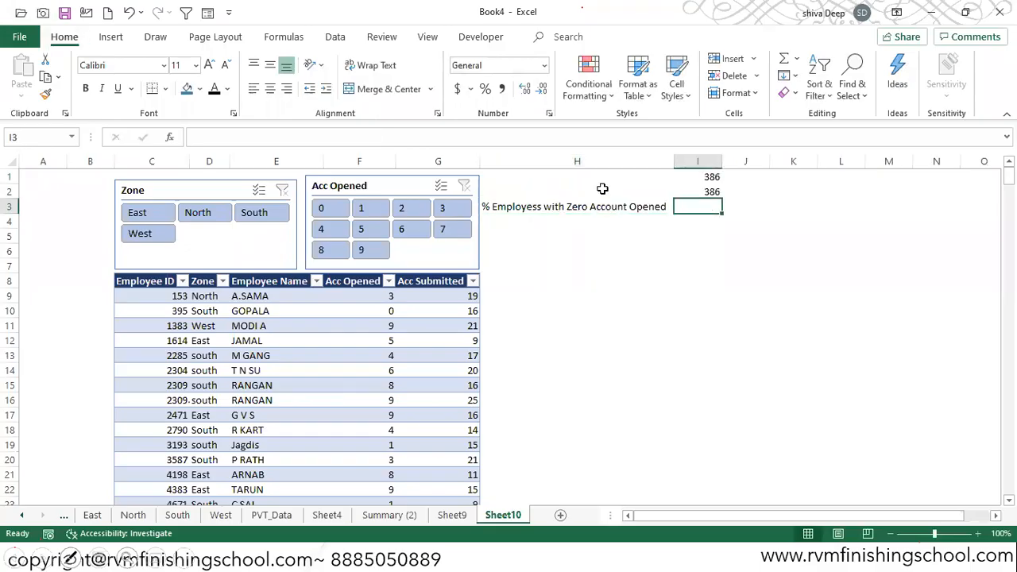
# - Enter the label "No Account Opened Employees" in cell H2
pyautogui.click(602, 188)
pyautogui.write('No ')
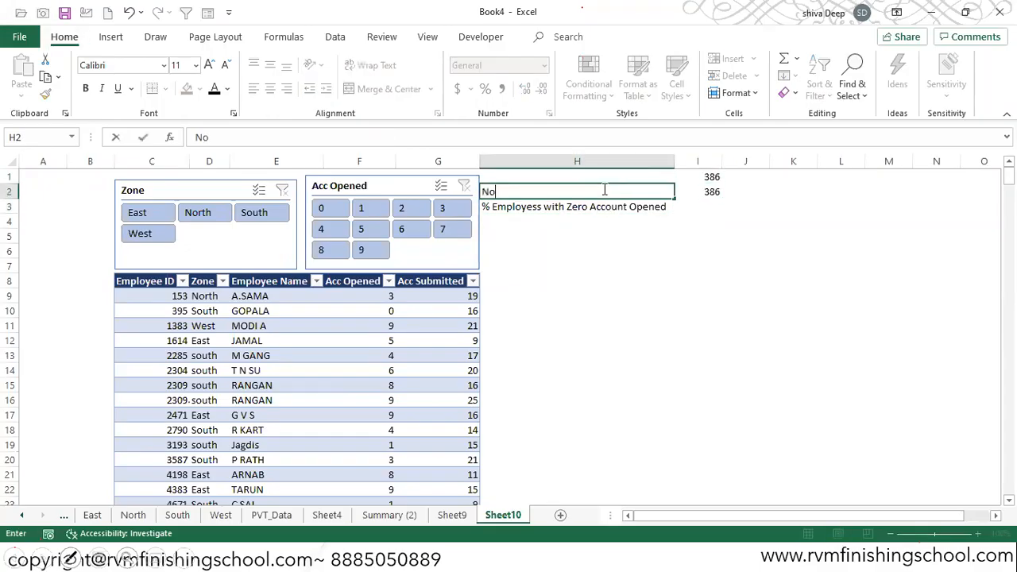
pyautogui.write('Acc')
pyautogui.write('Opened E')
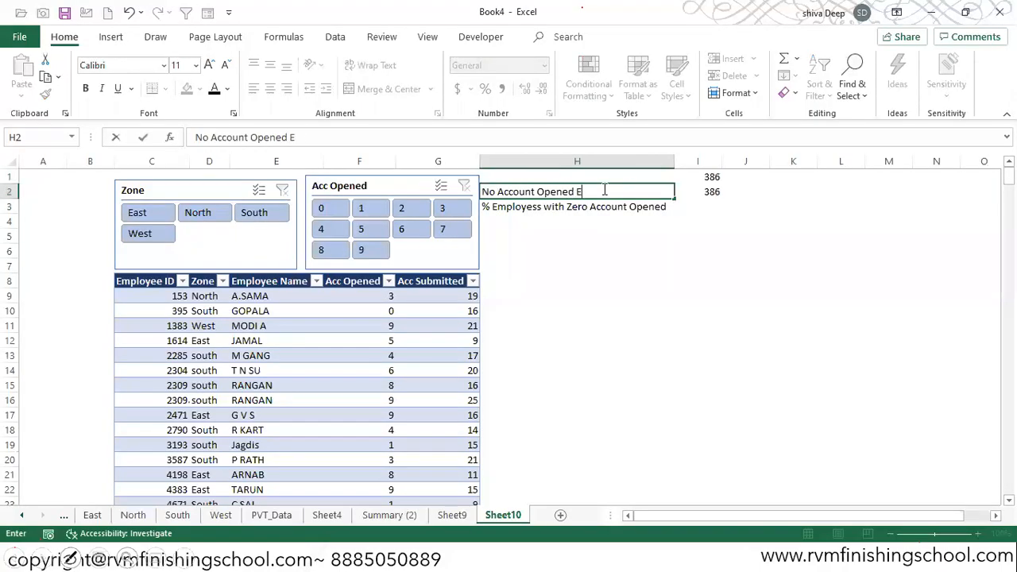
pyautogui.write('mployees')
pyautogui.press('Return')
# - Enter the formula =I1/I2 in cell I3
pyautogui.press('Up')
pyautogui.press('Right')
pyautogui.press('Down')
pyautogui.write('=')
pyautogui.press('Up')
pyautogui.press('Up')
pyautogui.write('/')
pyautogui.press('Up')
pyautogui.press('Return')
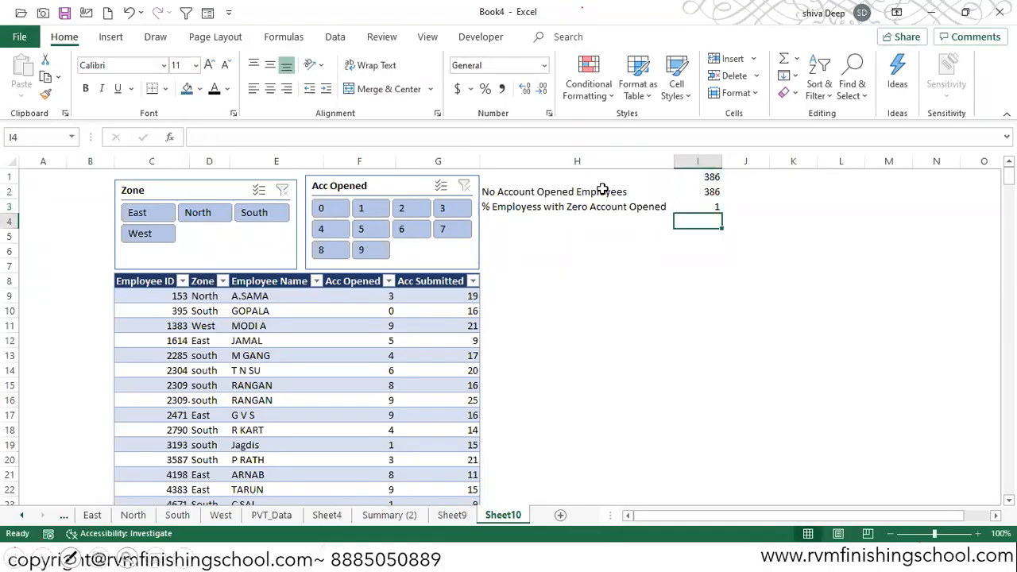
# - Format cell I3 as a percentage with two decimal places
pyautogui.click(703, 206)
pyautogui.click(485, 89)
pyautogui.click(524, 90)
pyautogui.click(524, 90)
# - Filter the table to East zone employees with 0 accounts opened and autofit column I
pyautogui.click(142, 216)
pyautogui.click(322, 216)
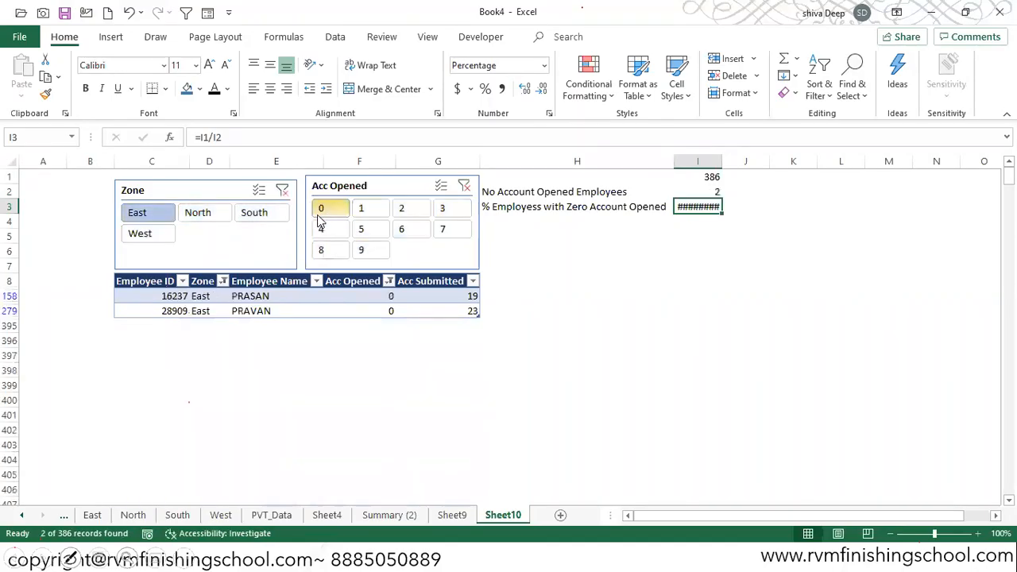
pyautogui.doubleClick(722, 162)
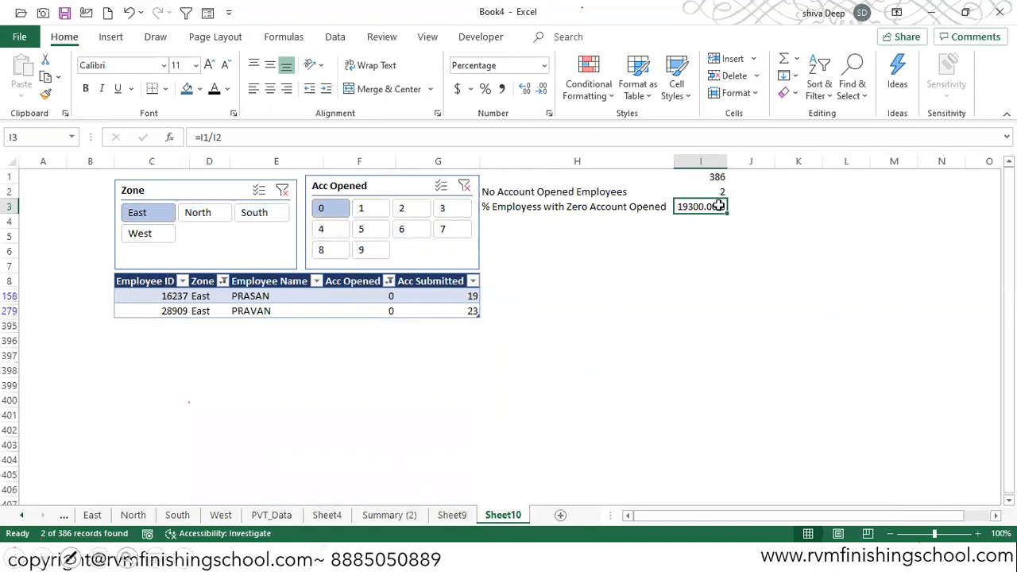
# - Replace the formula in cell I3 with =I2/I1 to get the filtered employees' share of the total
pyautogui.write('=')
pyautogui.press('Up')
pyautogui.write('/')
pyautogui.press('Up')
pyautogui.press('Up')
pyautogui.hotkey('ctrl', 'Return')
# - Clear the Zone and Acc Opened slicer filters and add a new blank worksheet after Sheet10
pyautogui.click(282, 191)
pyautogui.click(463, 186)
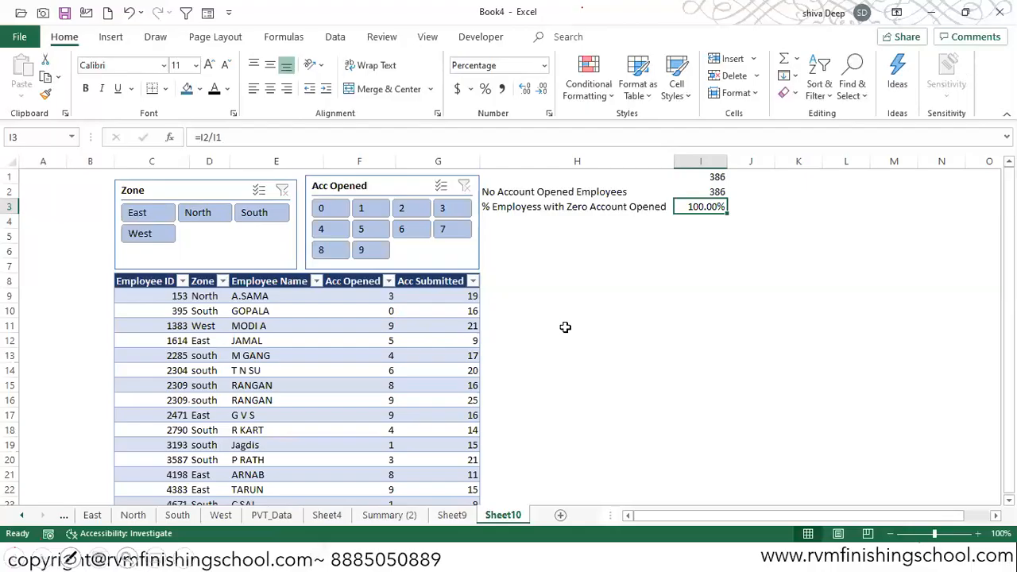
pyautogui.click(561, 515)
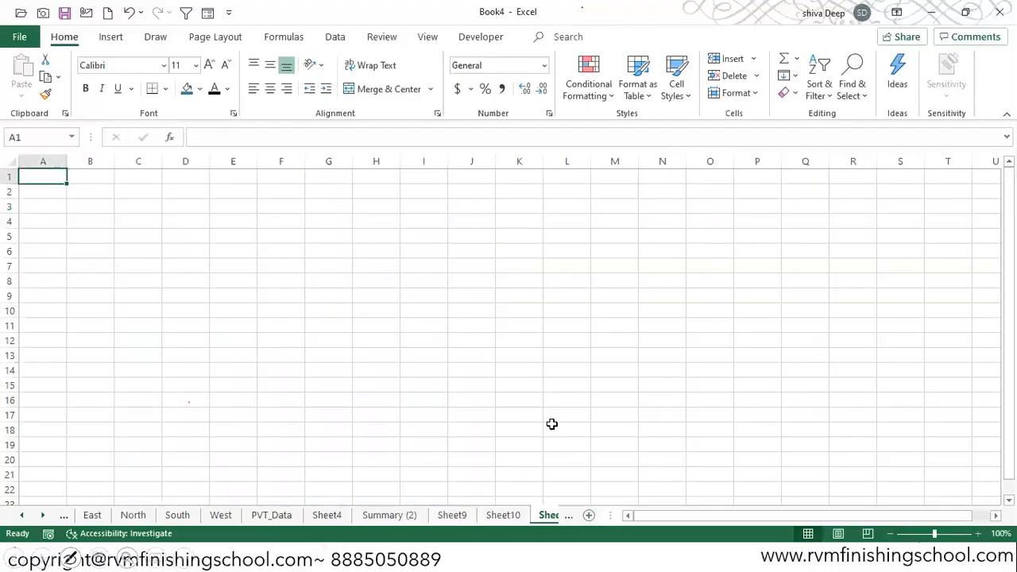